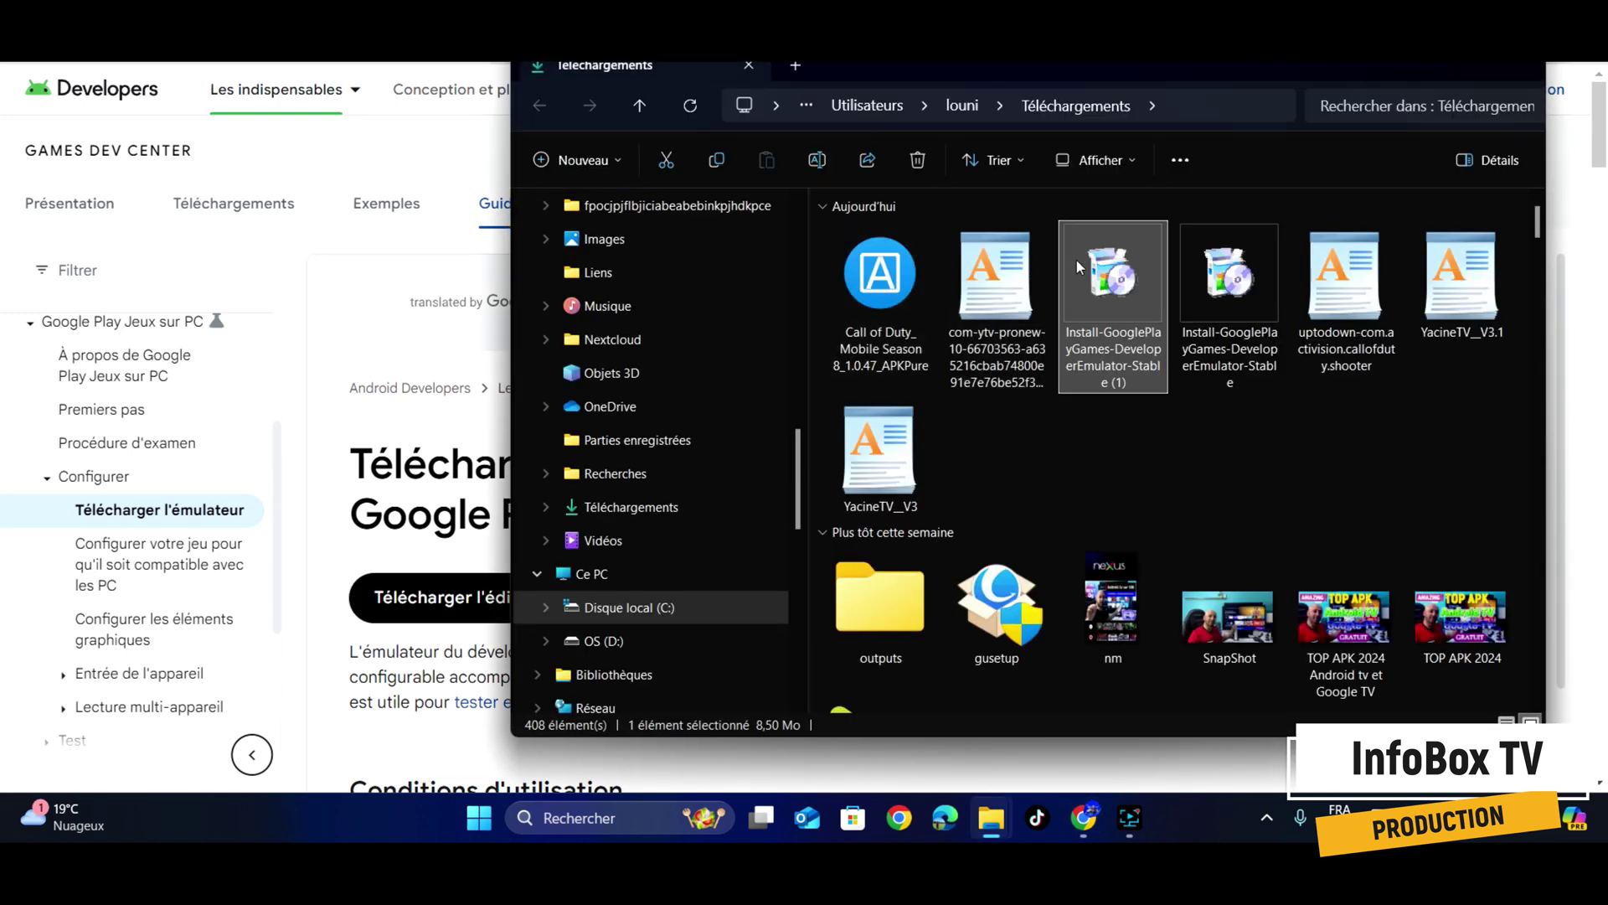
Install the Google Play Games developer emulator from the downloaded Install-GooglePlayGames-DeveloperEmulator-Stable (1) file and close the finished installer
double_click(1118, 290)
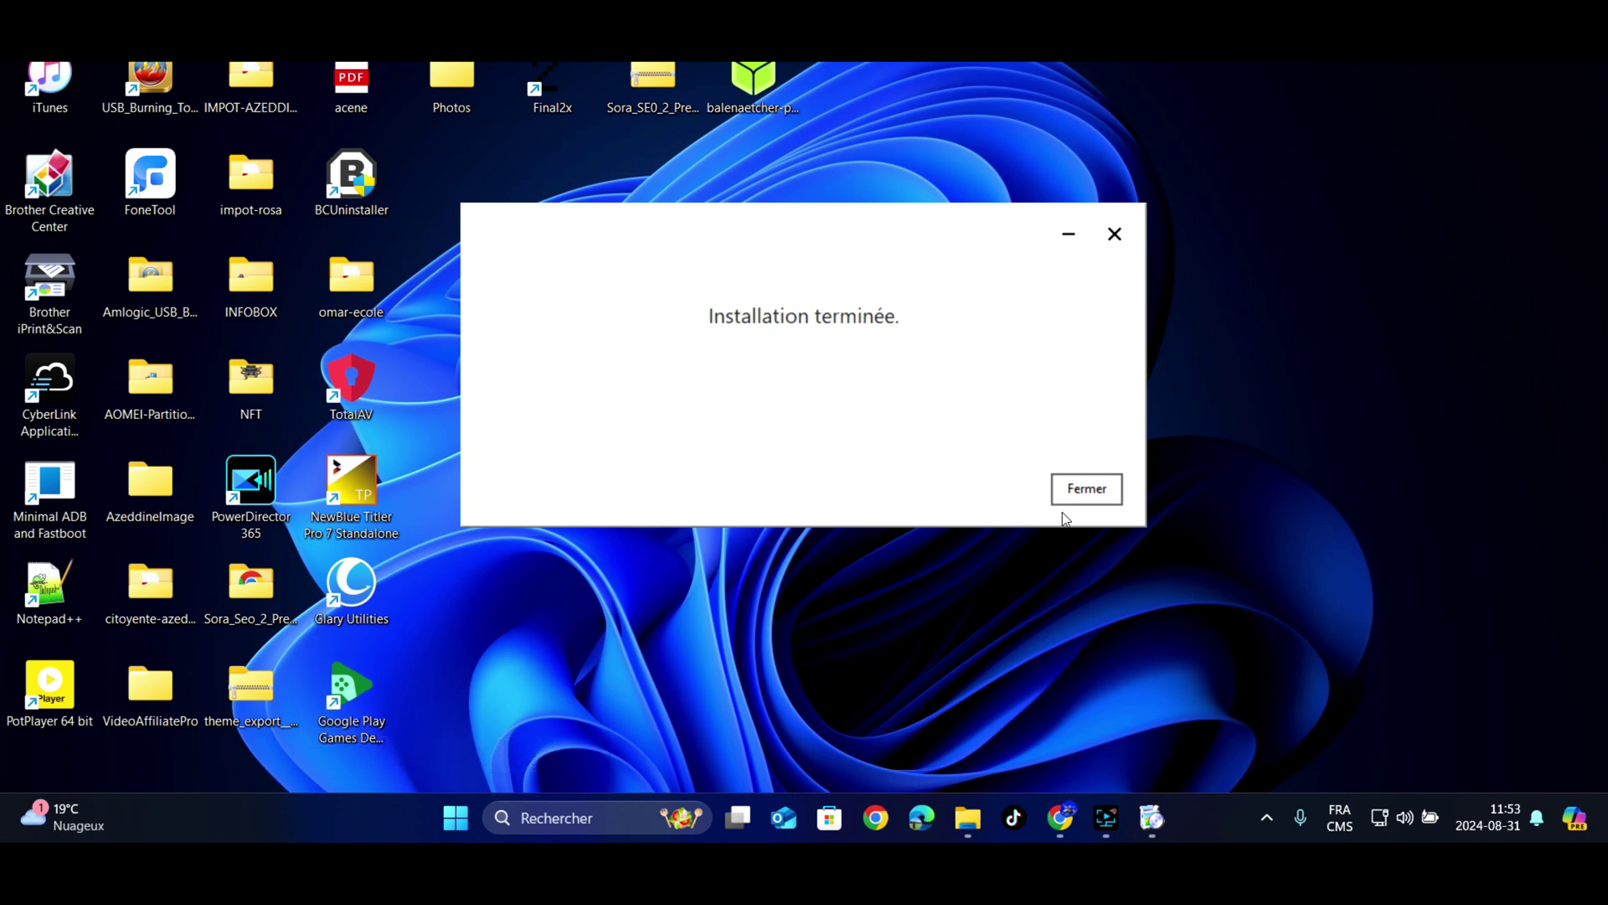
click(1088, 491)
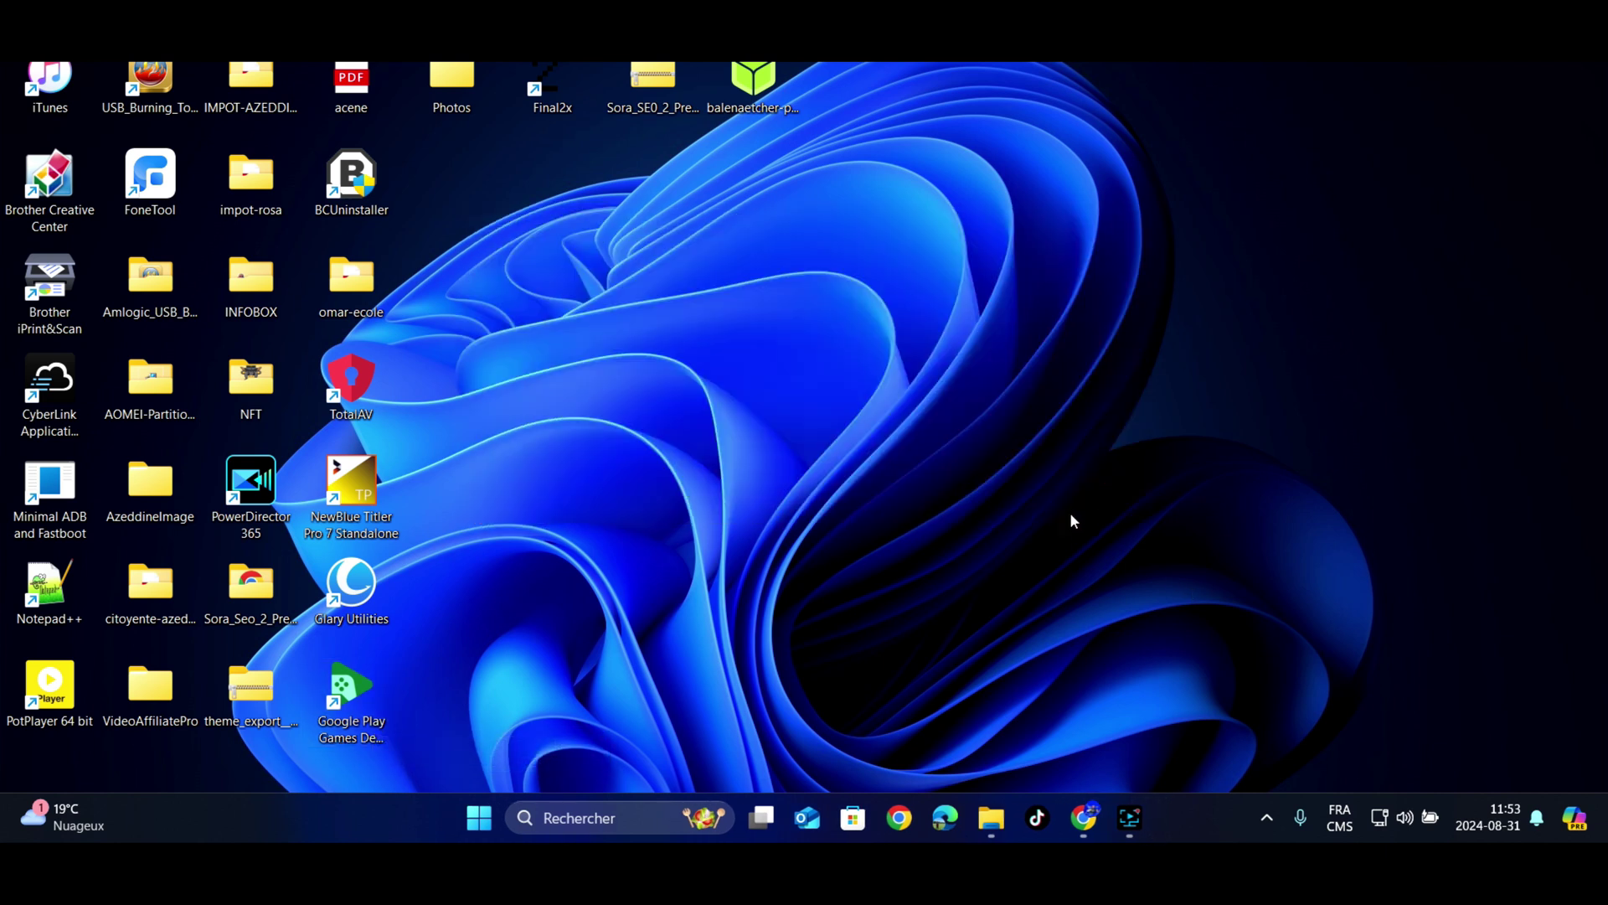
Launch the Google Play Games developer emulator from the desktop and sign in with a Google account
double_click(347, 699)
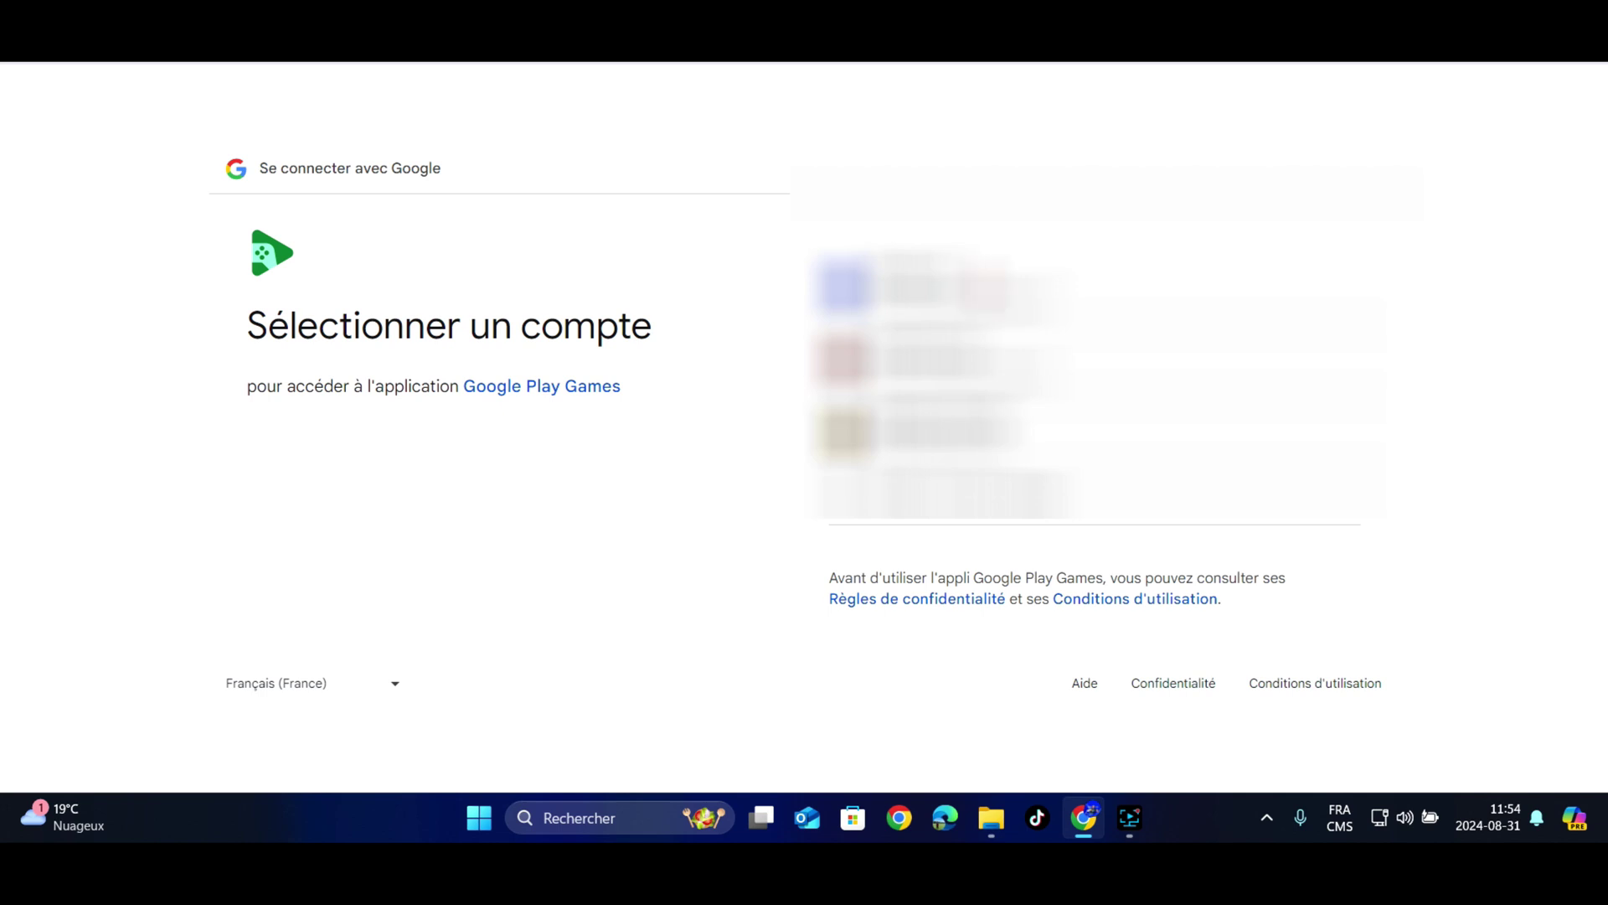
click(1077, 578)
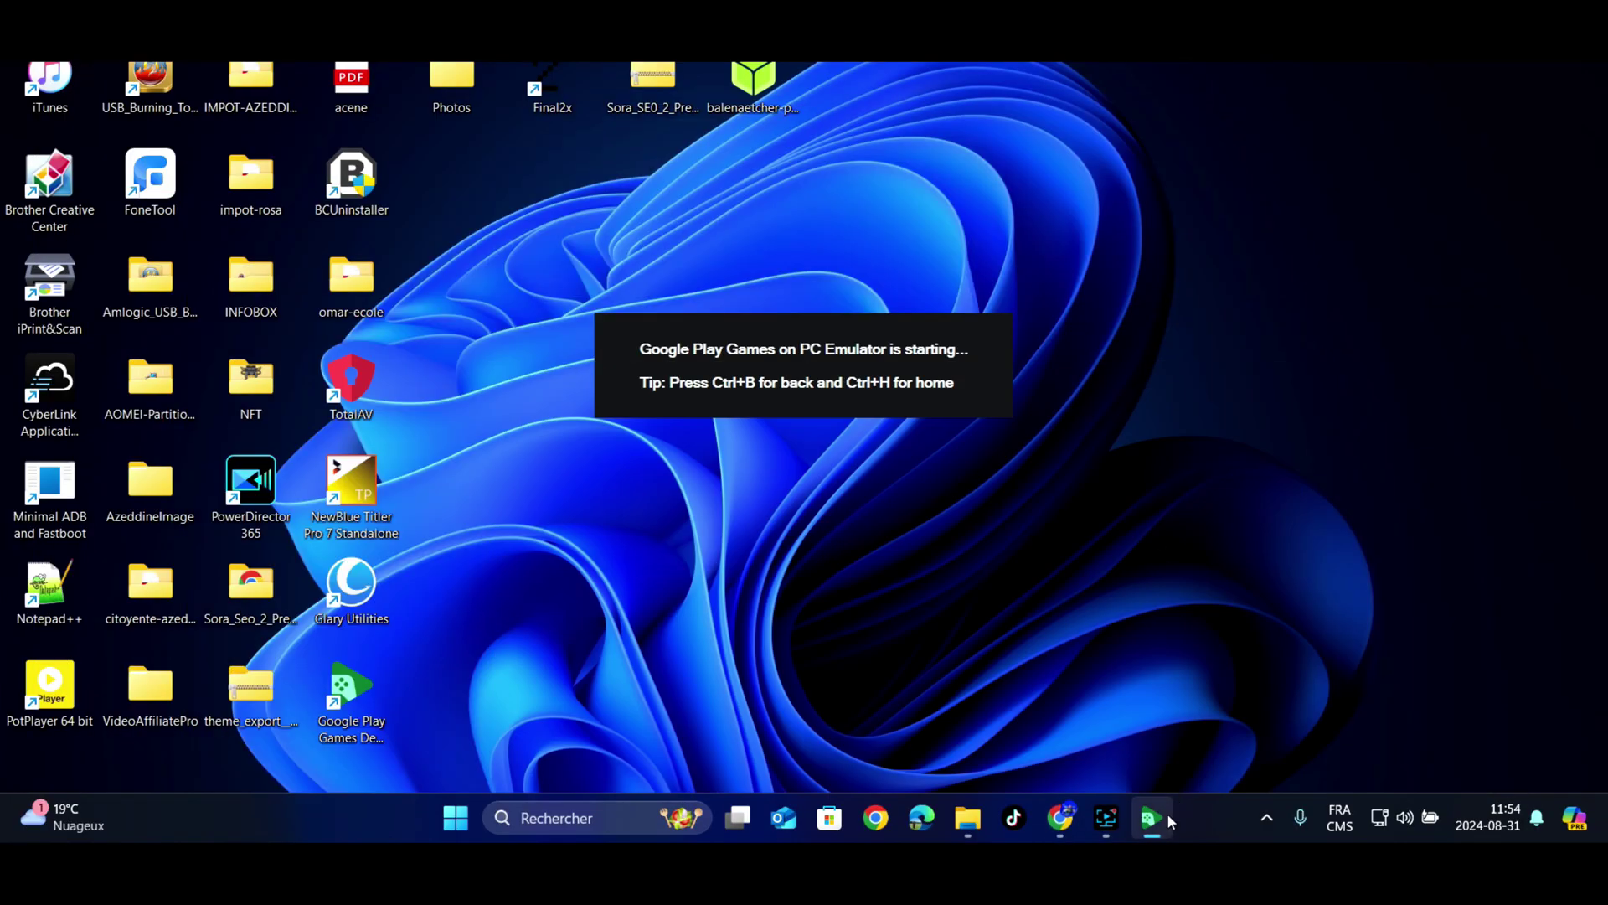
click(1161, 821)
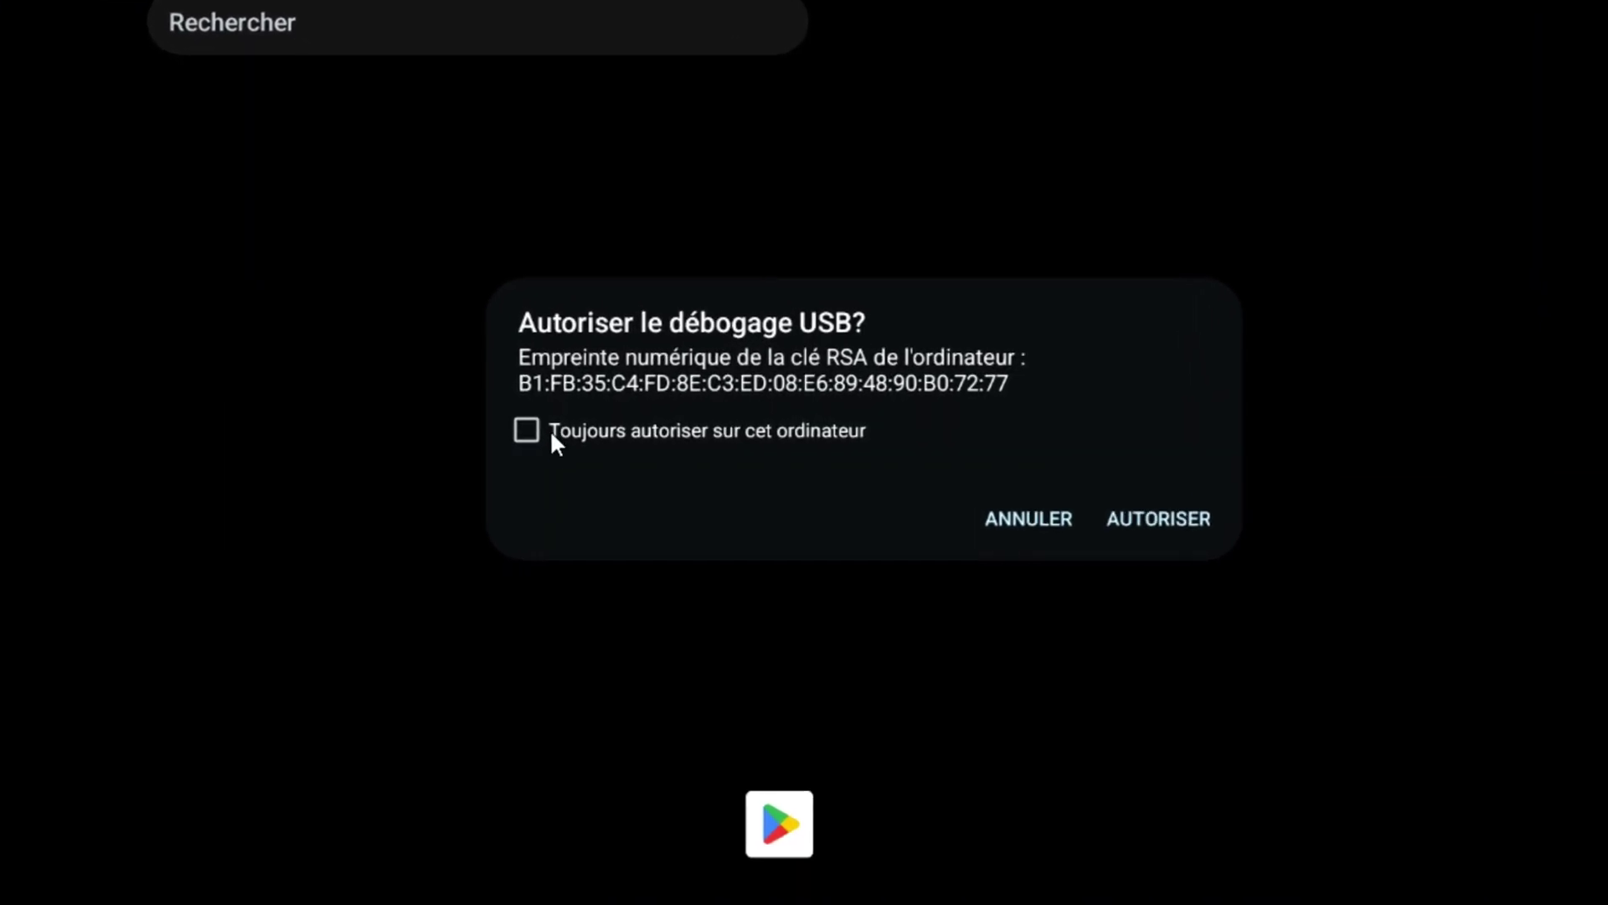
Permanently authorise USB debugging for this computer and open the Play Store, dismissing its language update notice
click(548, 432)
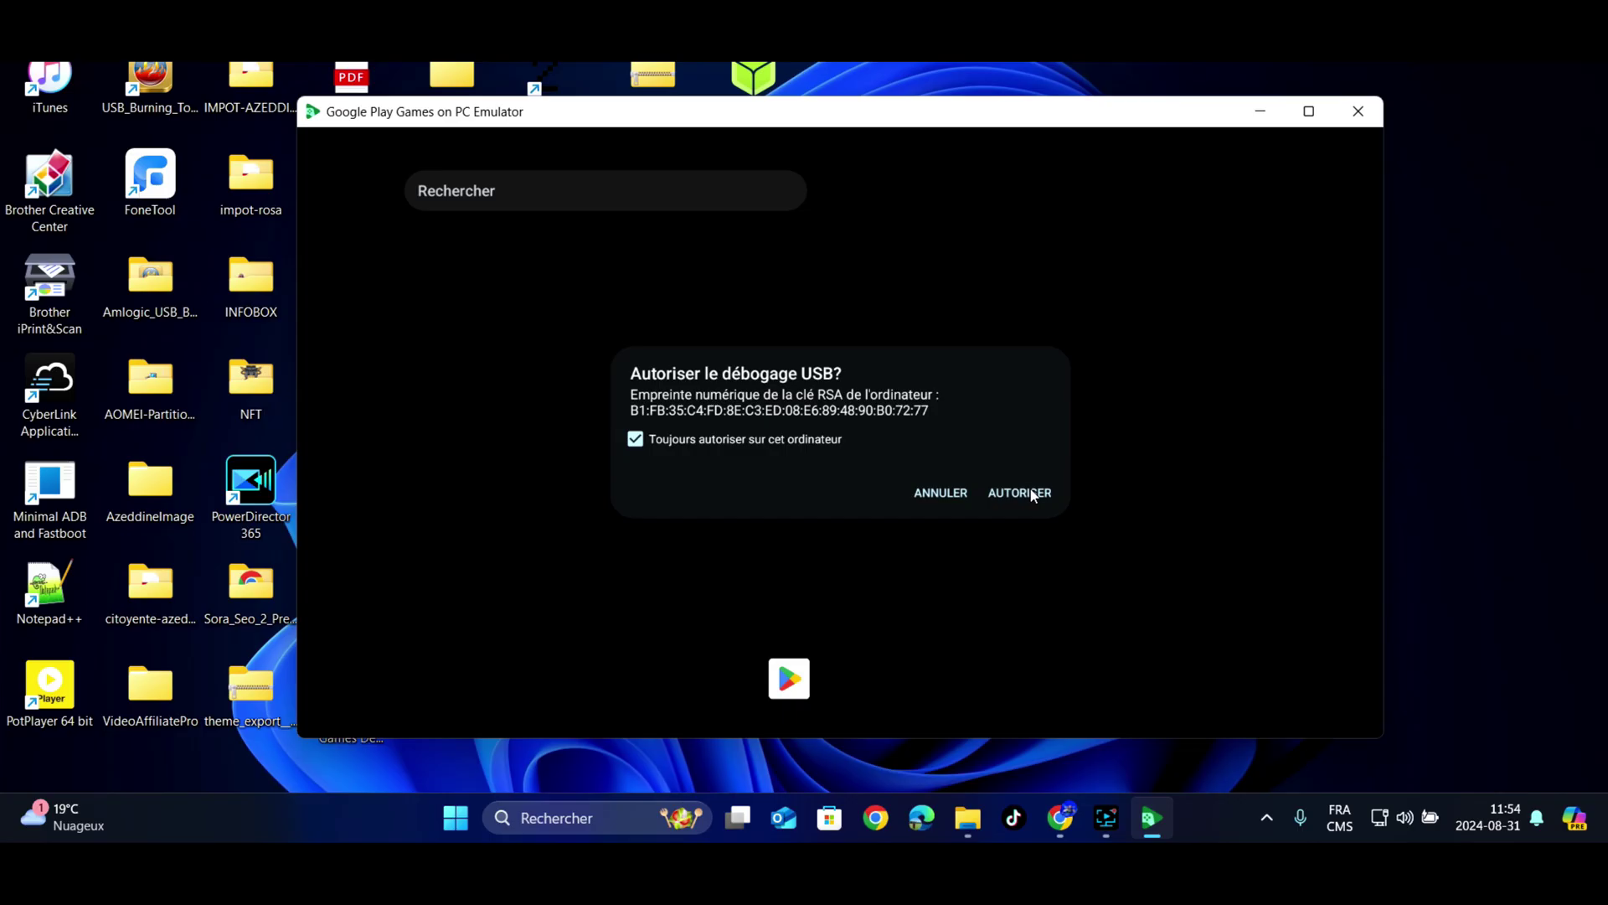
click(1216, 527)
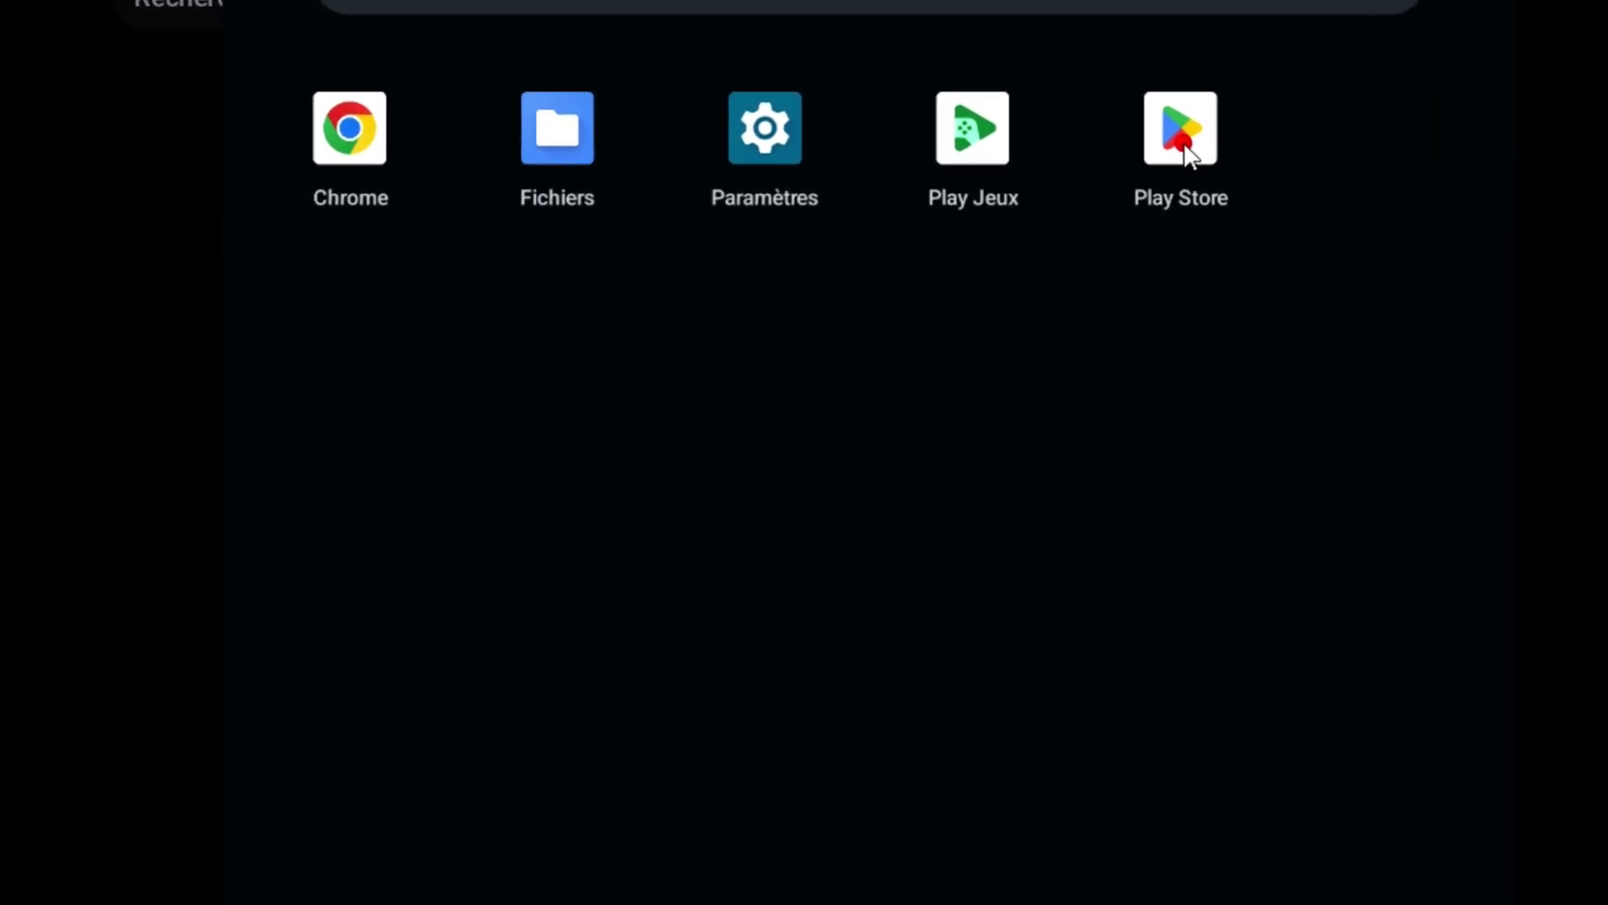
click(1161, 172)
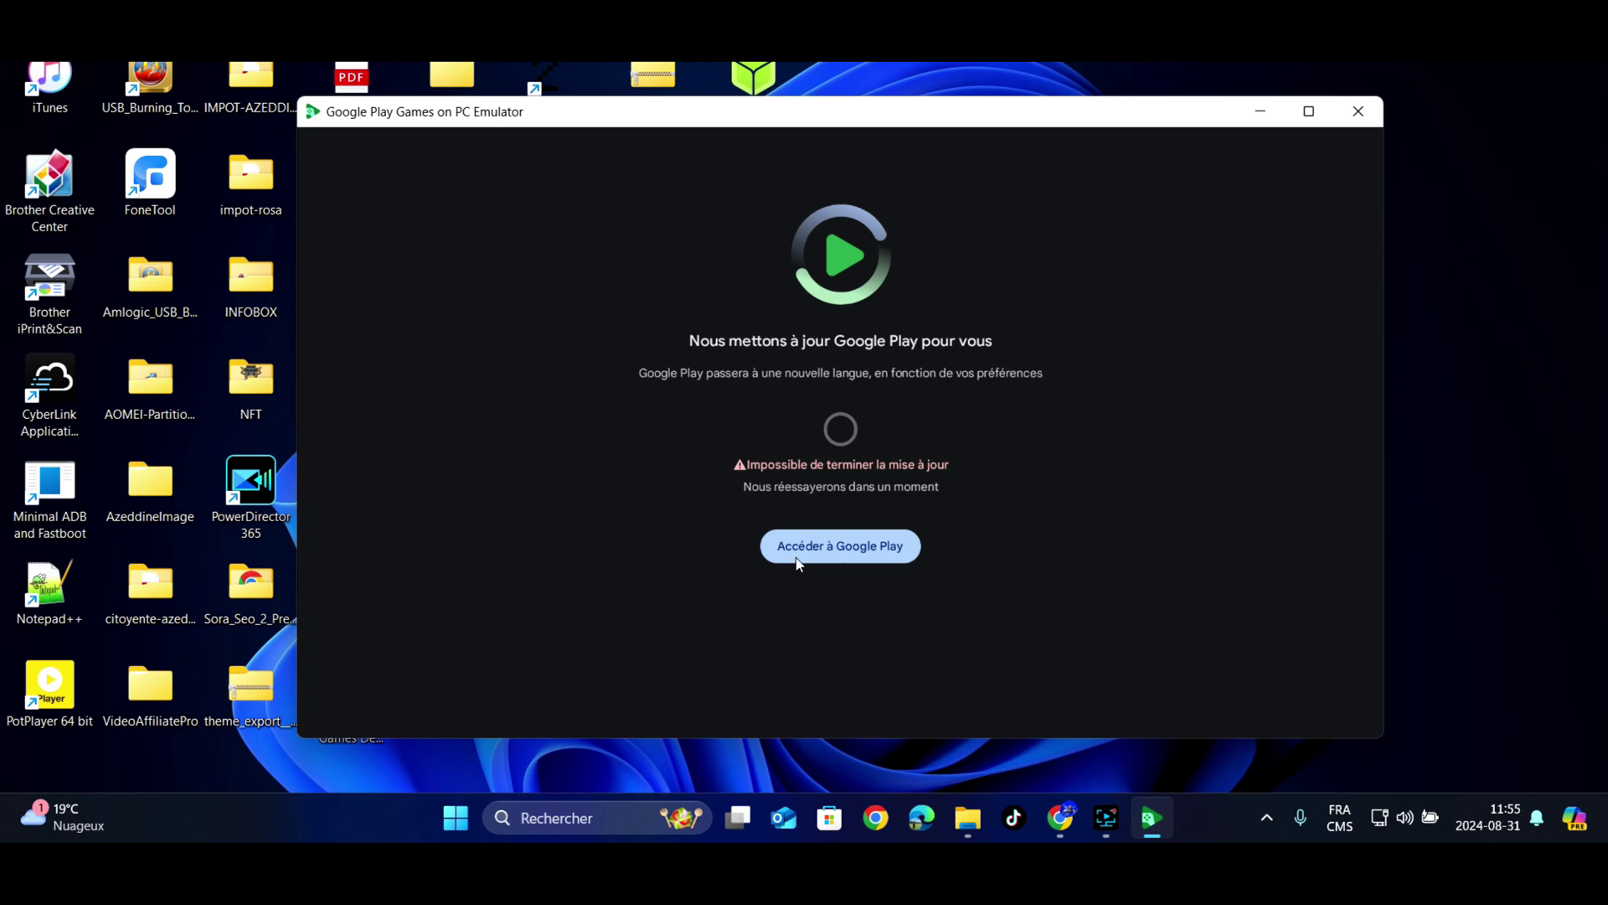
click(866, 545)
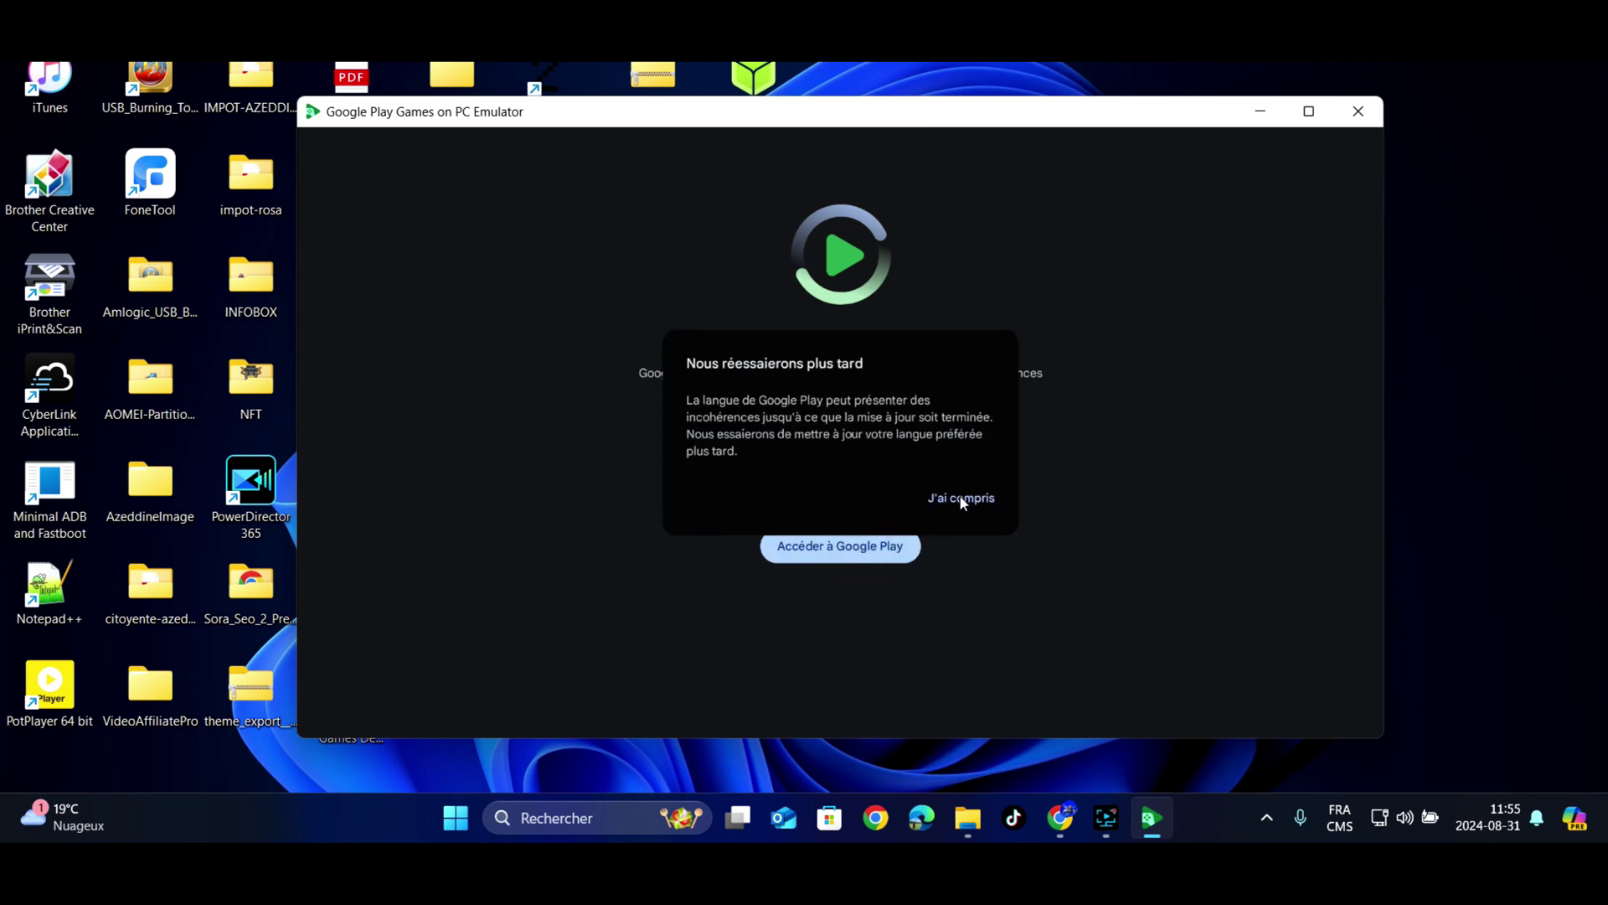
click(962, 495)
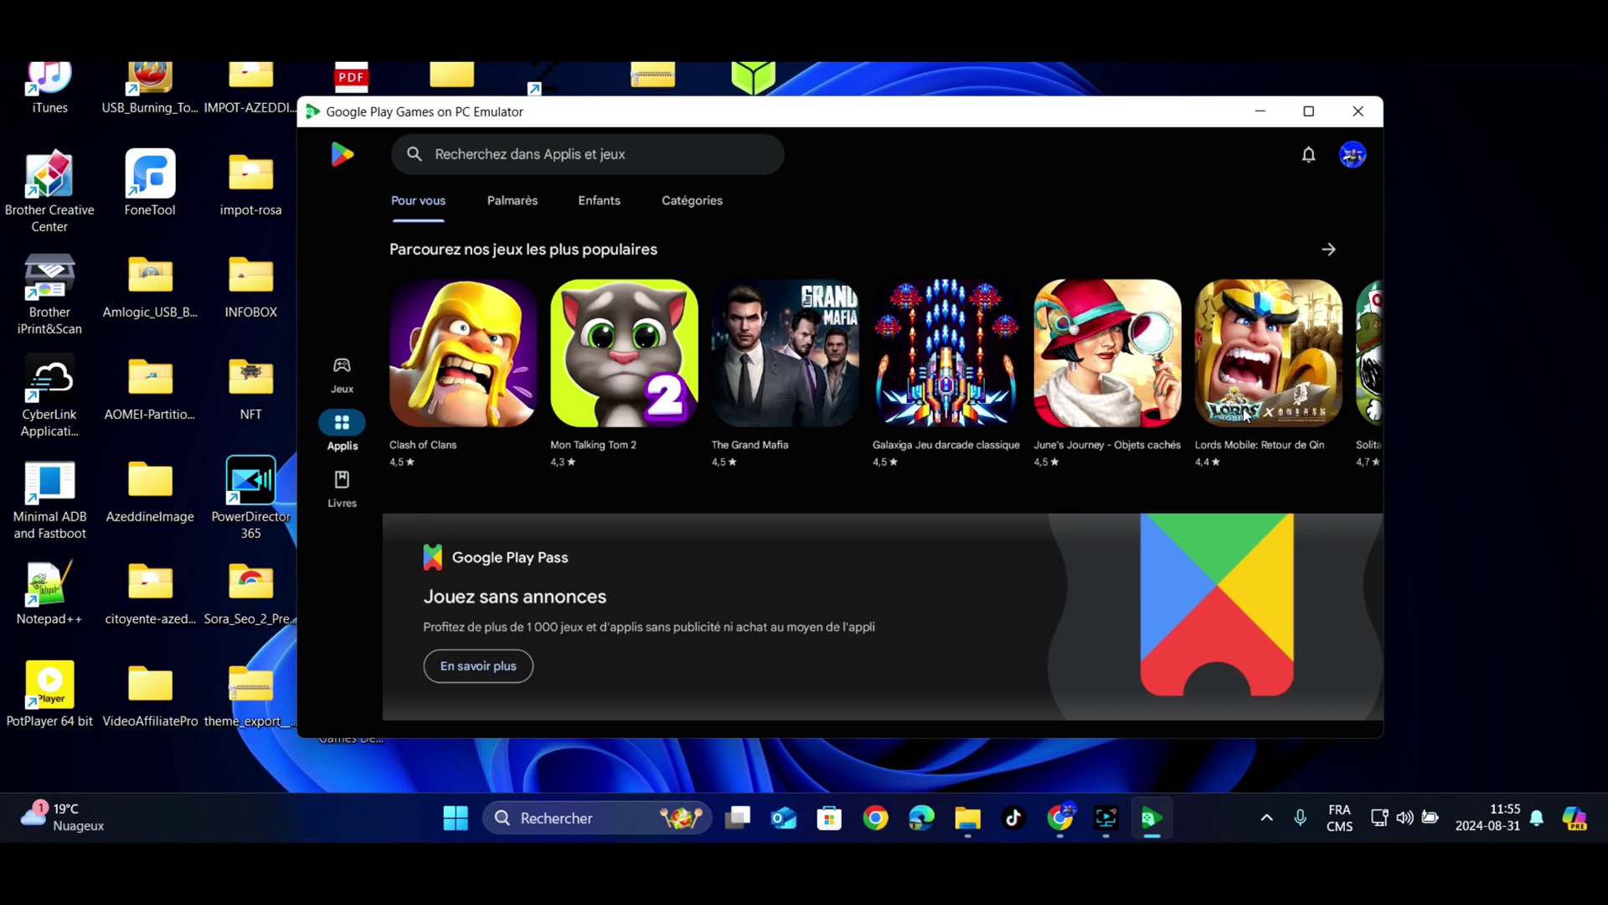
Install Homescapes from the most popular games list, skipping the payment method setup and the Google Play Pass trial
click(1330, 250)
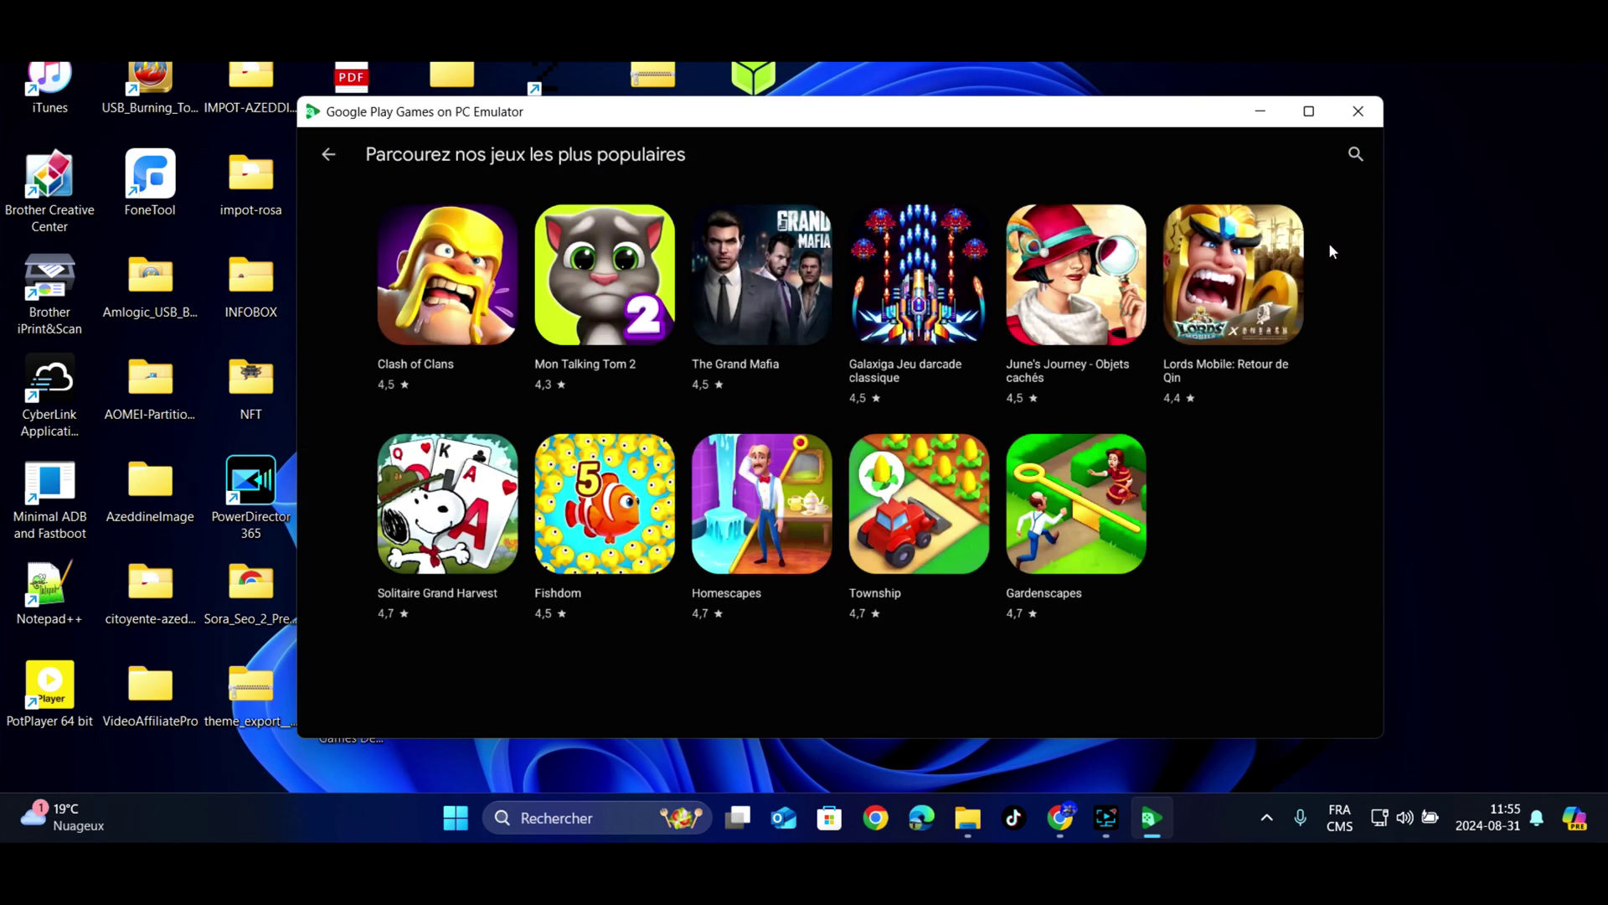
click(792, 520)
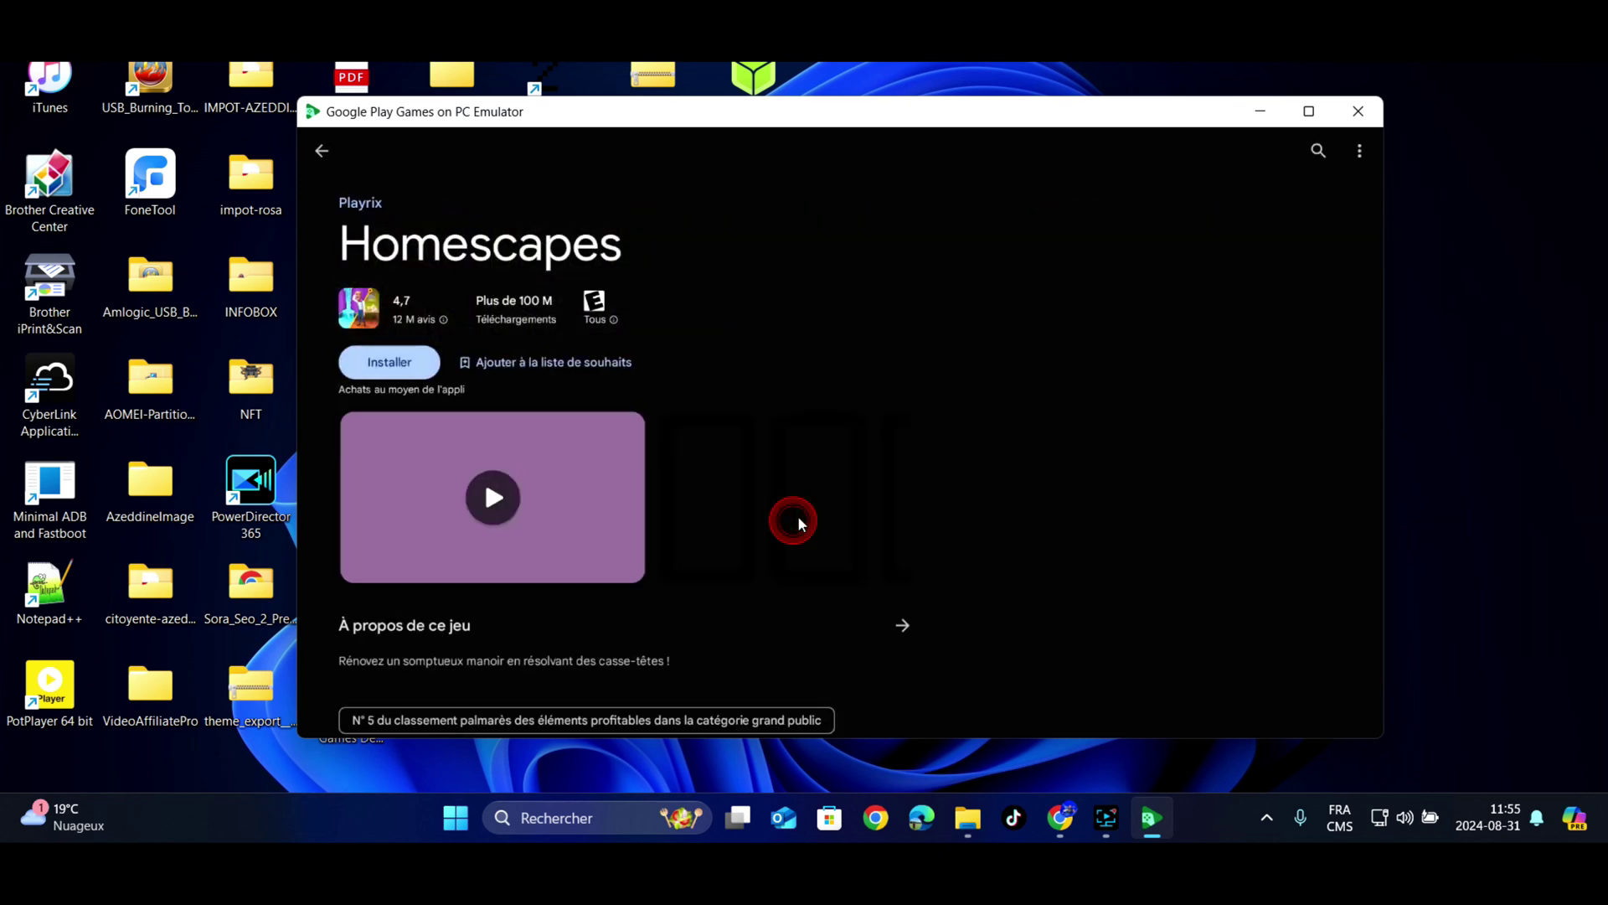
click(377, 366)
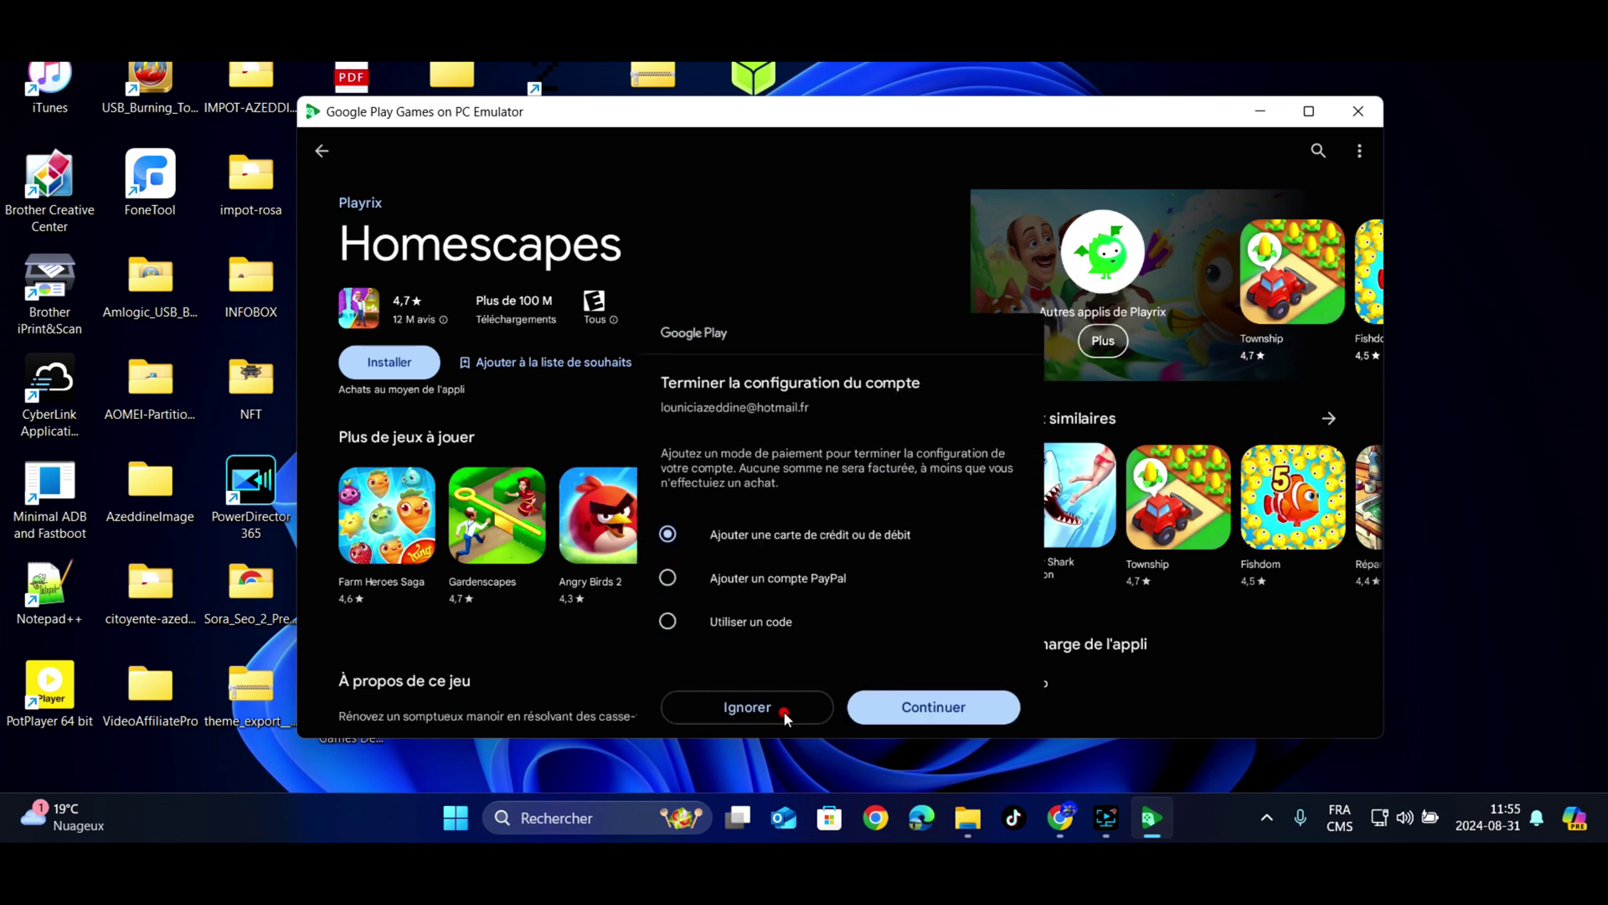
click(783, 711)
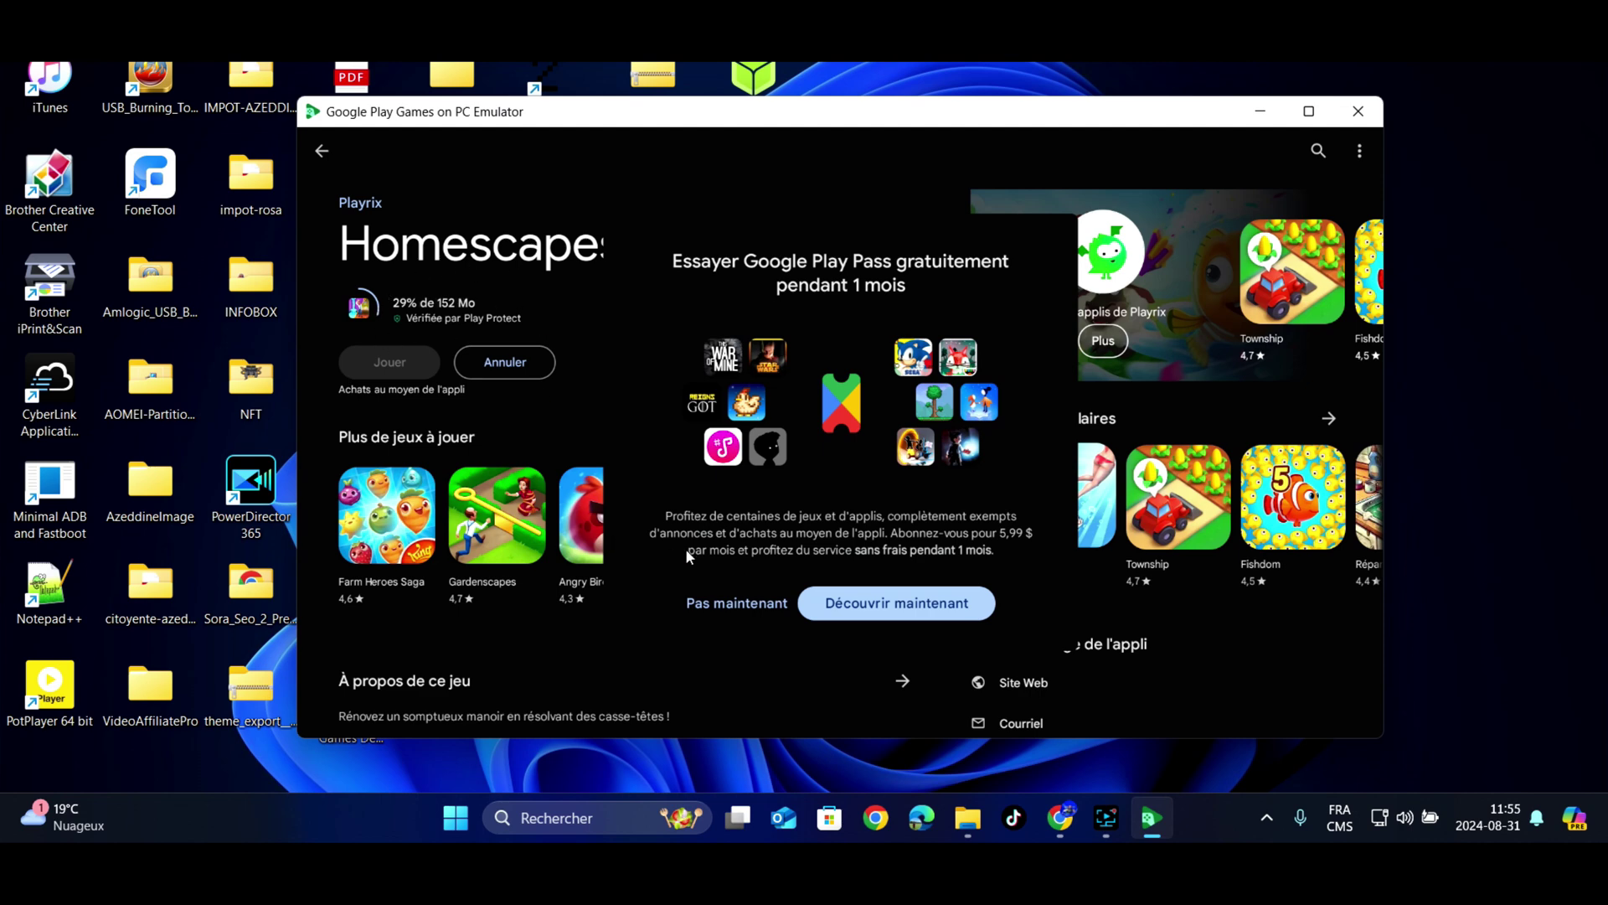
click(730, 602)
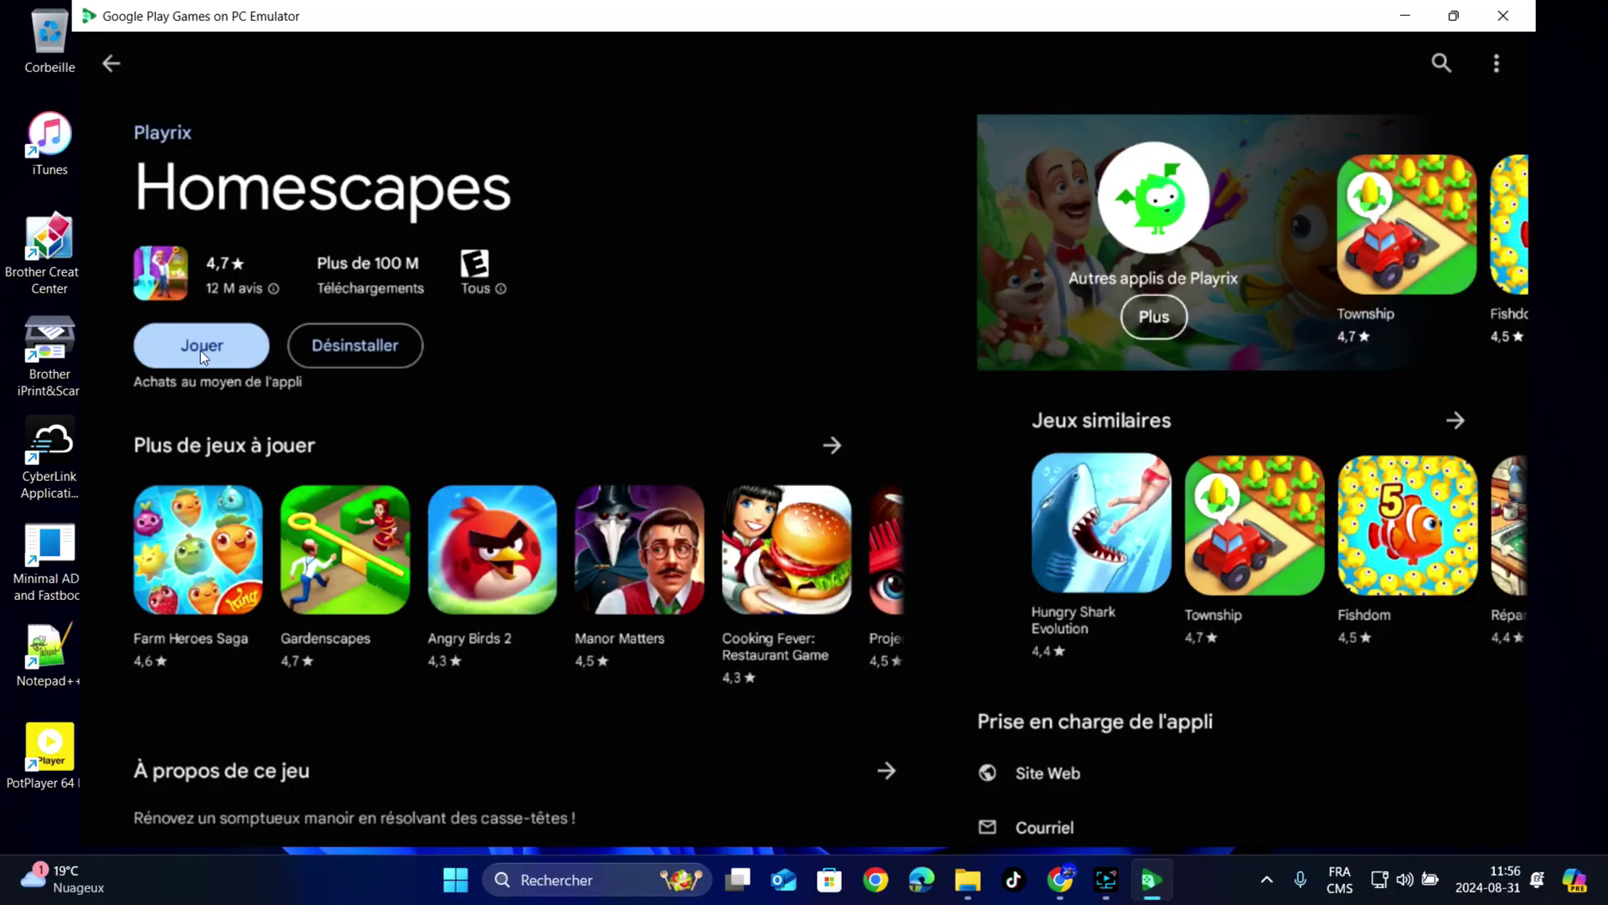
Start Homescapes, postponing automatic sign-in, authorising access to the Google account and accepting the terms of use
click(202, 347)
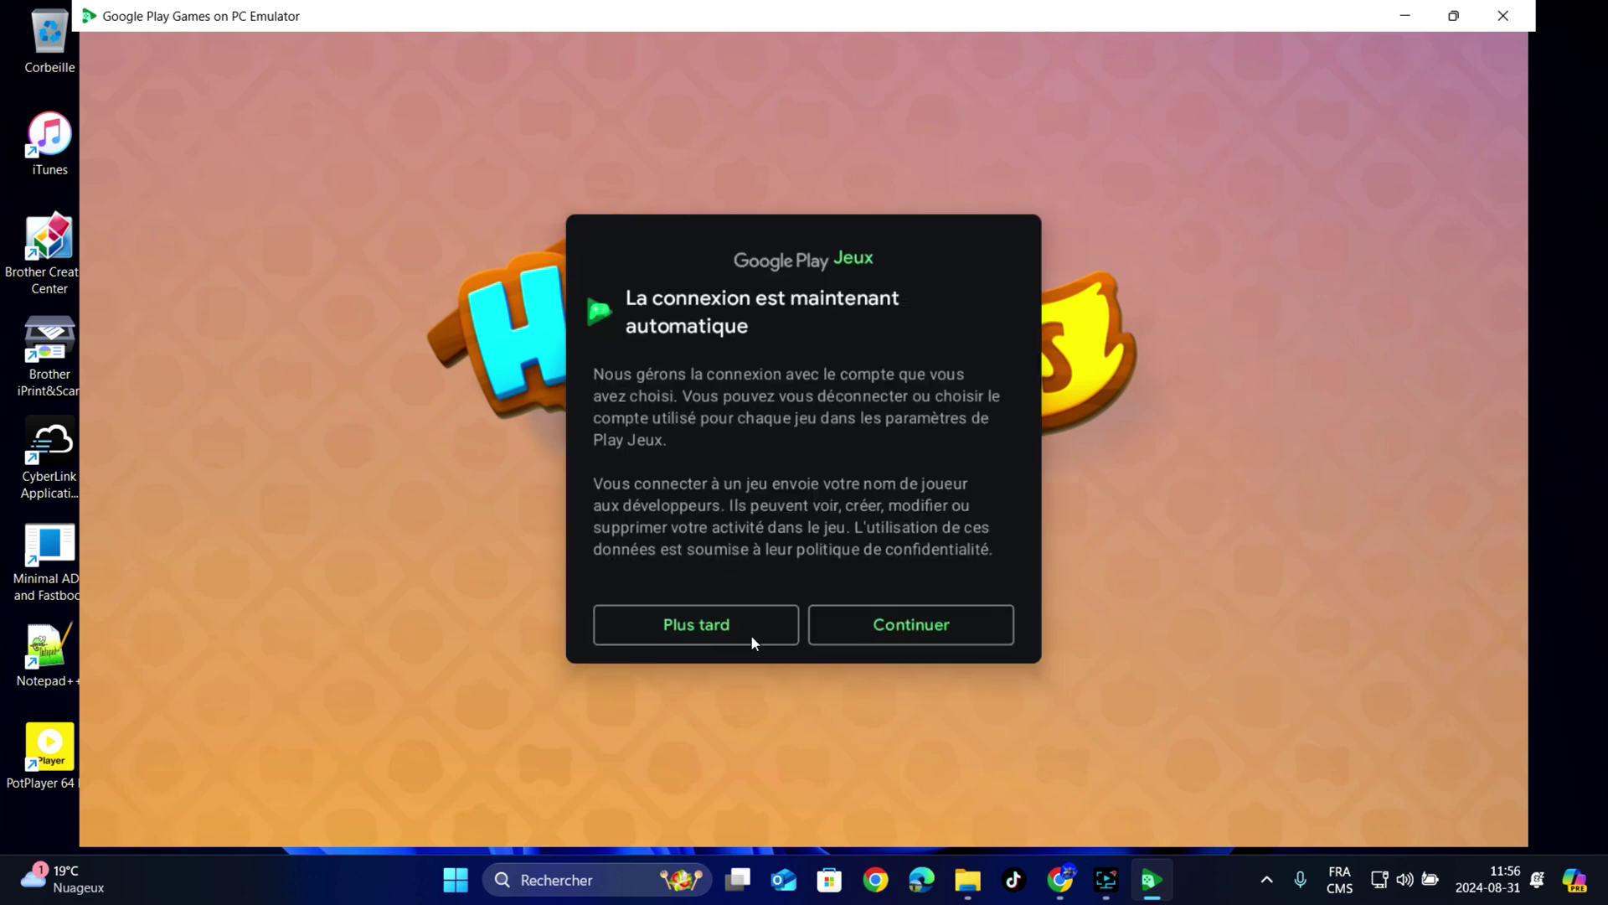
click(759, 639)
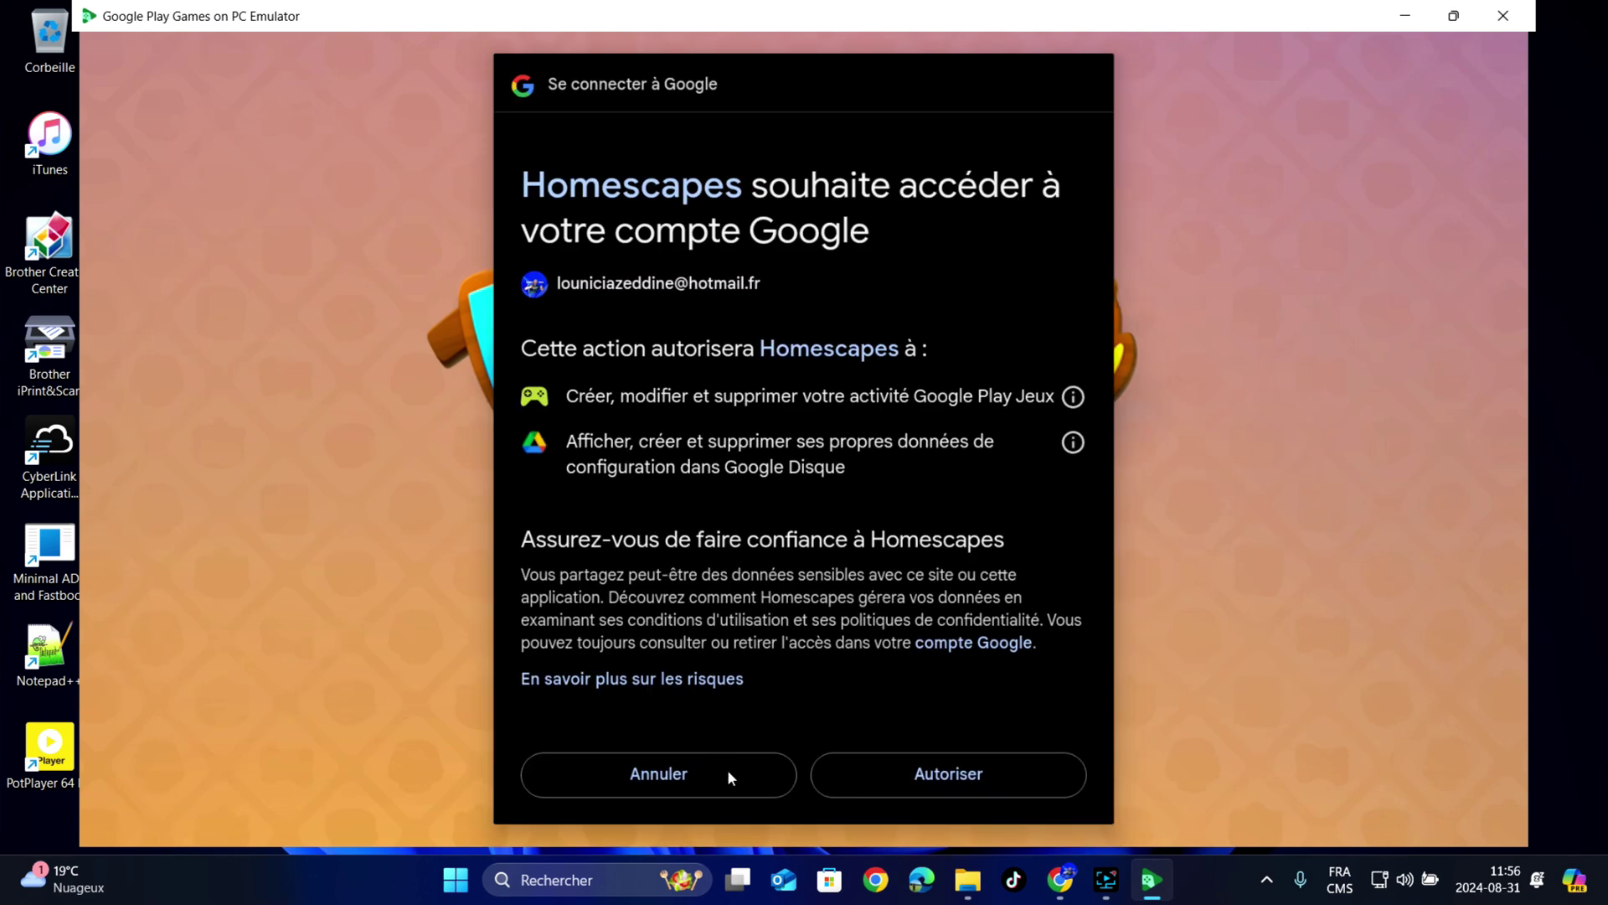
click(993, 784)
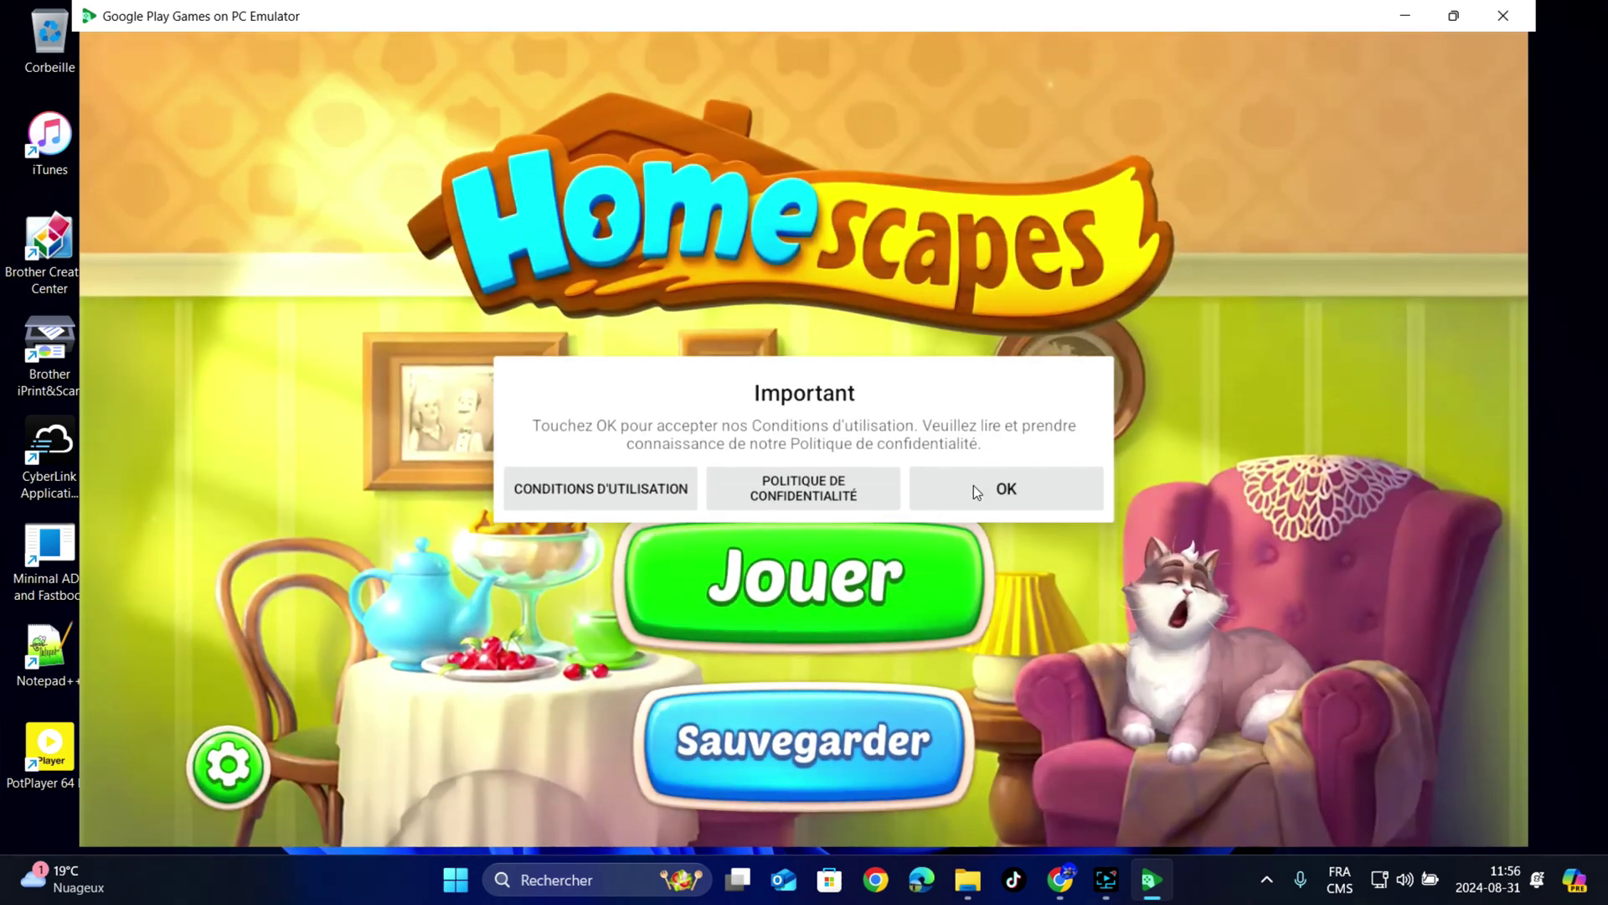
click(974, 485)
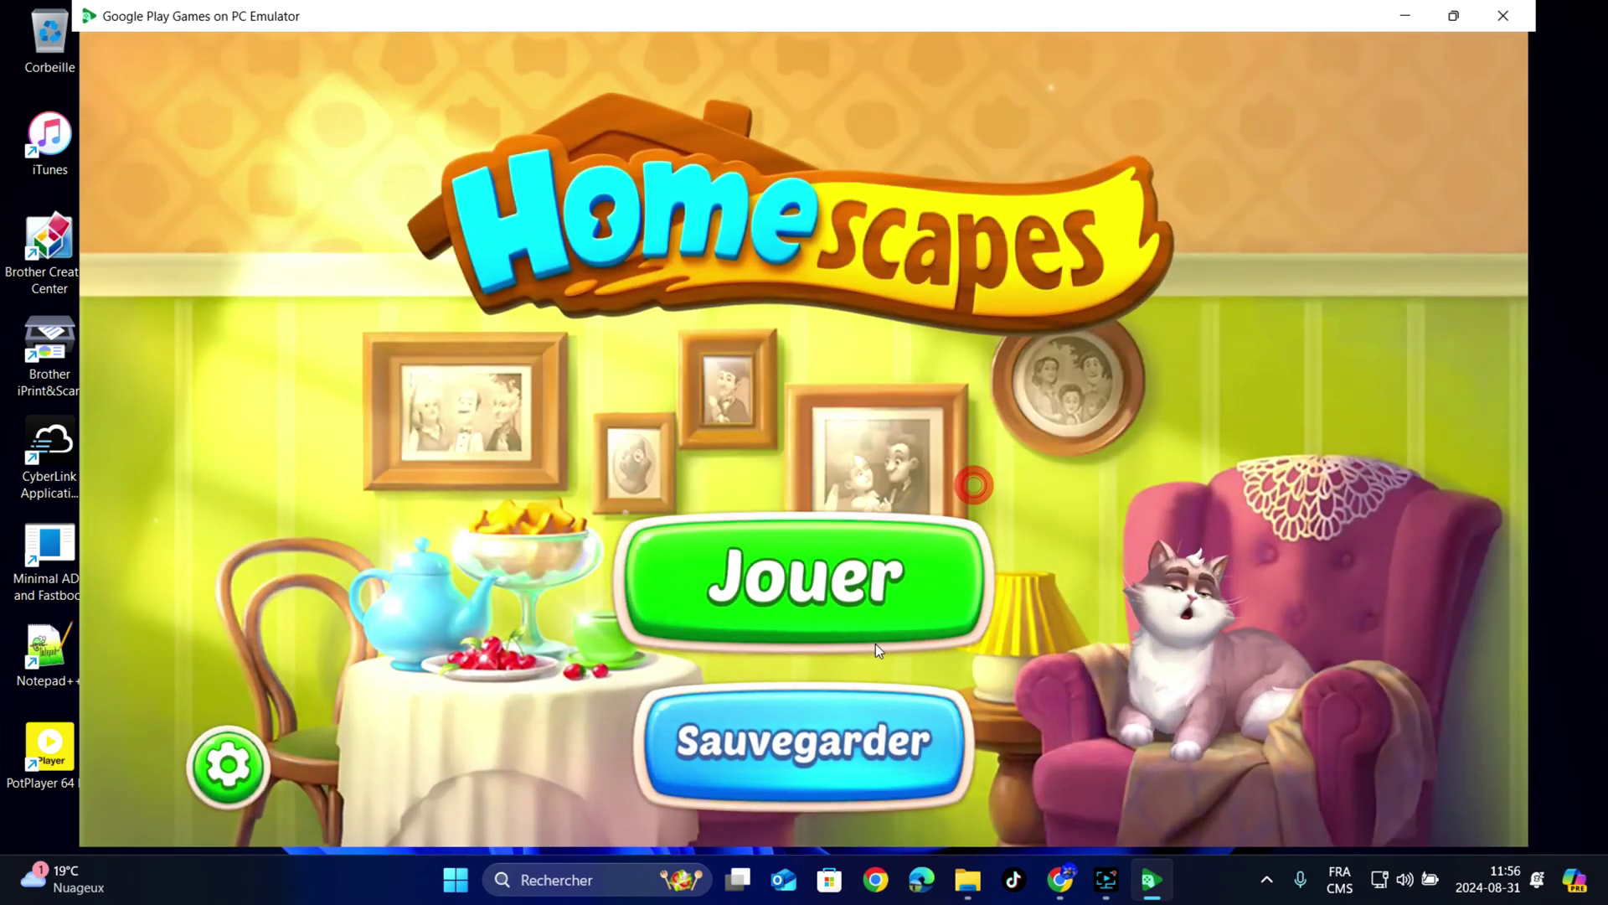
click(804, 610)
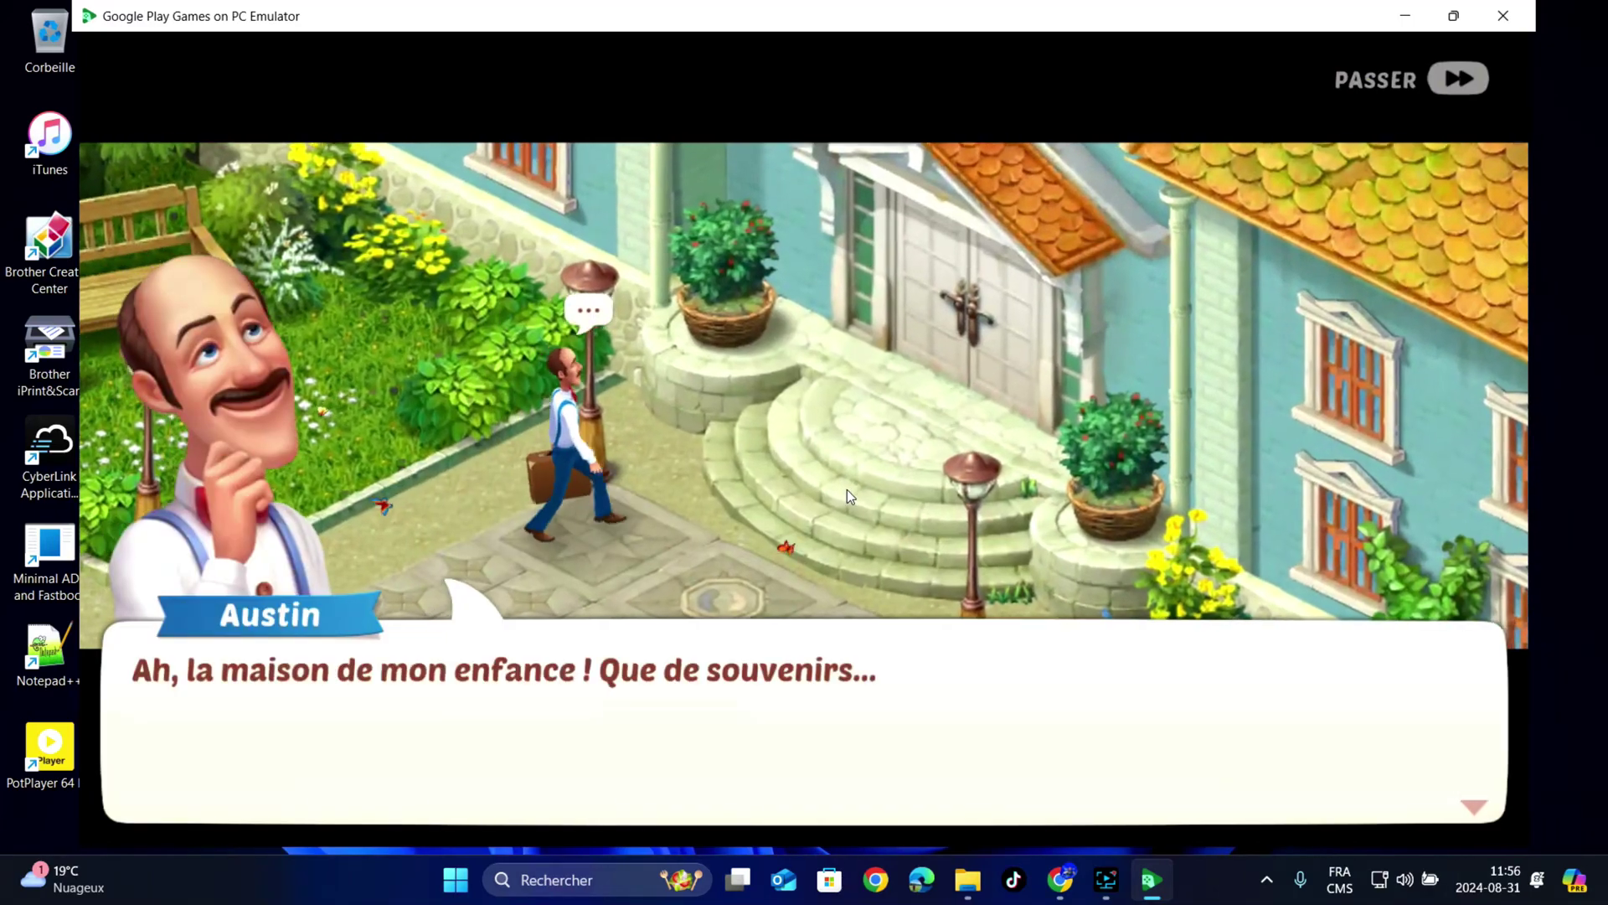
click(846, 490)
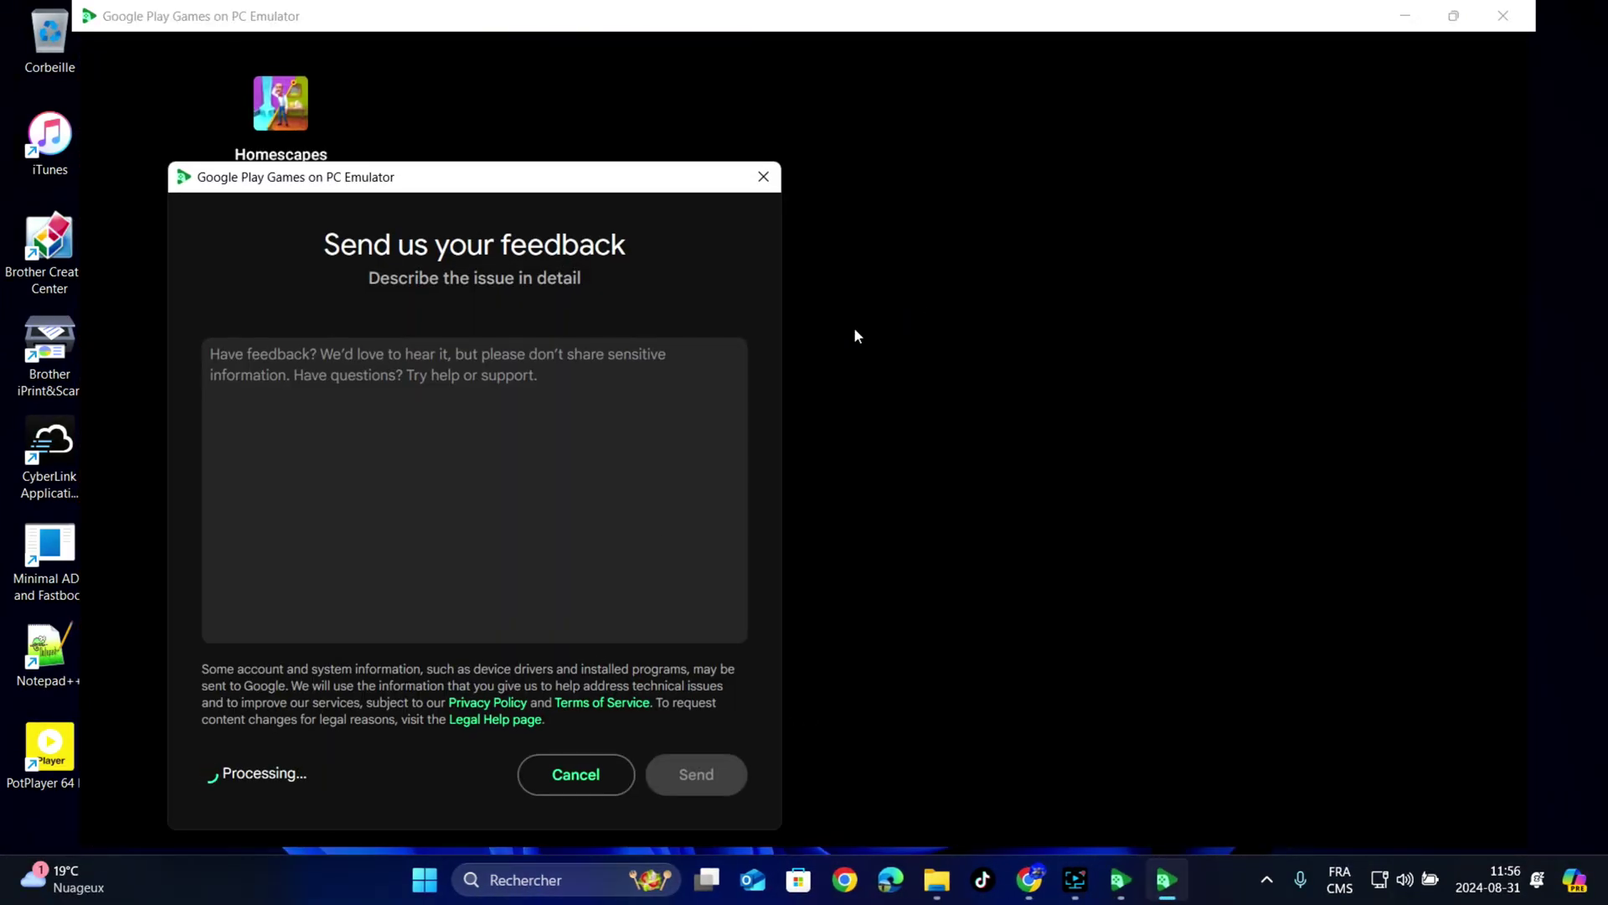
Cancel the emulator's feedback form and uninstall Homescapes through the Android application settings
click(586, 757)
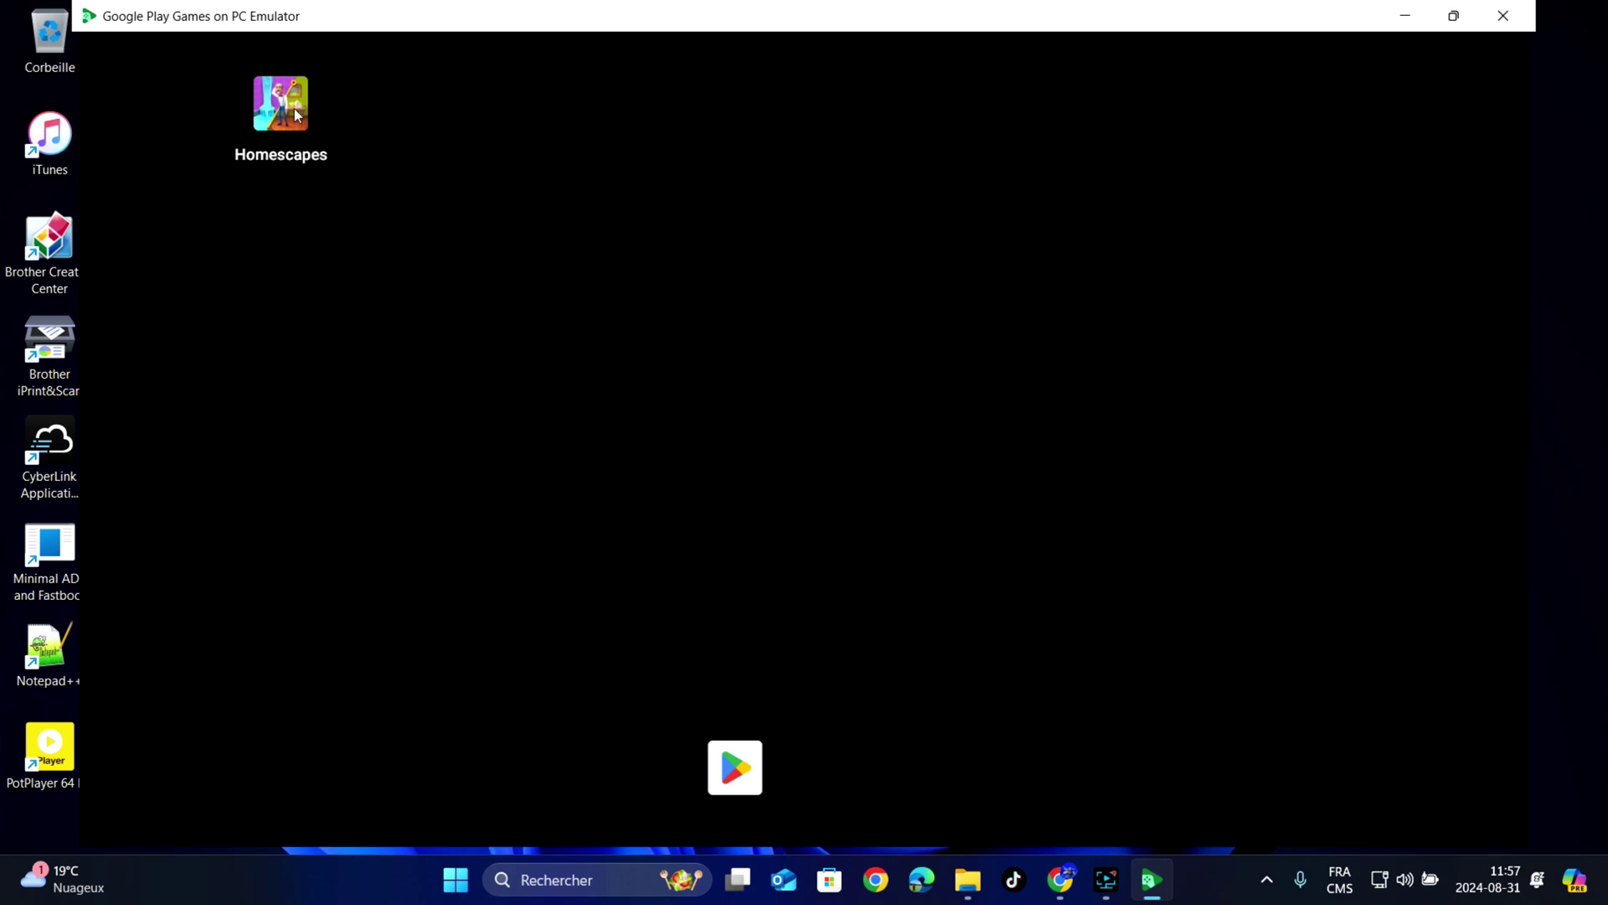
drag(698, 750, 794, 56)
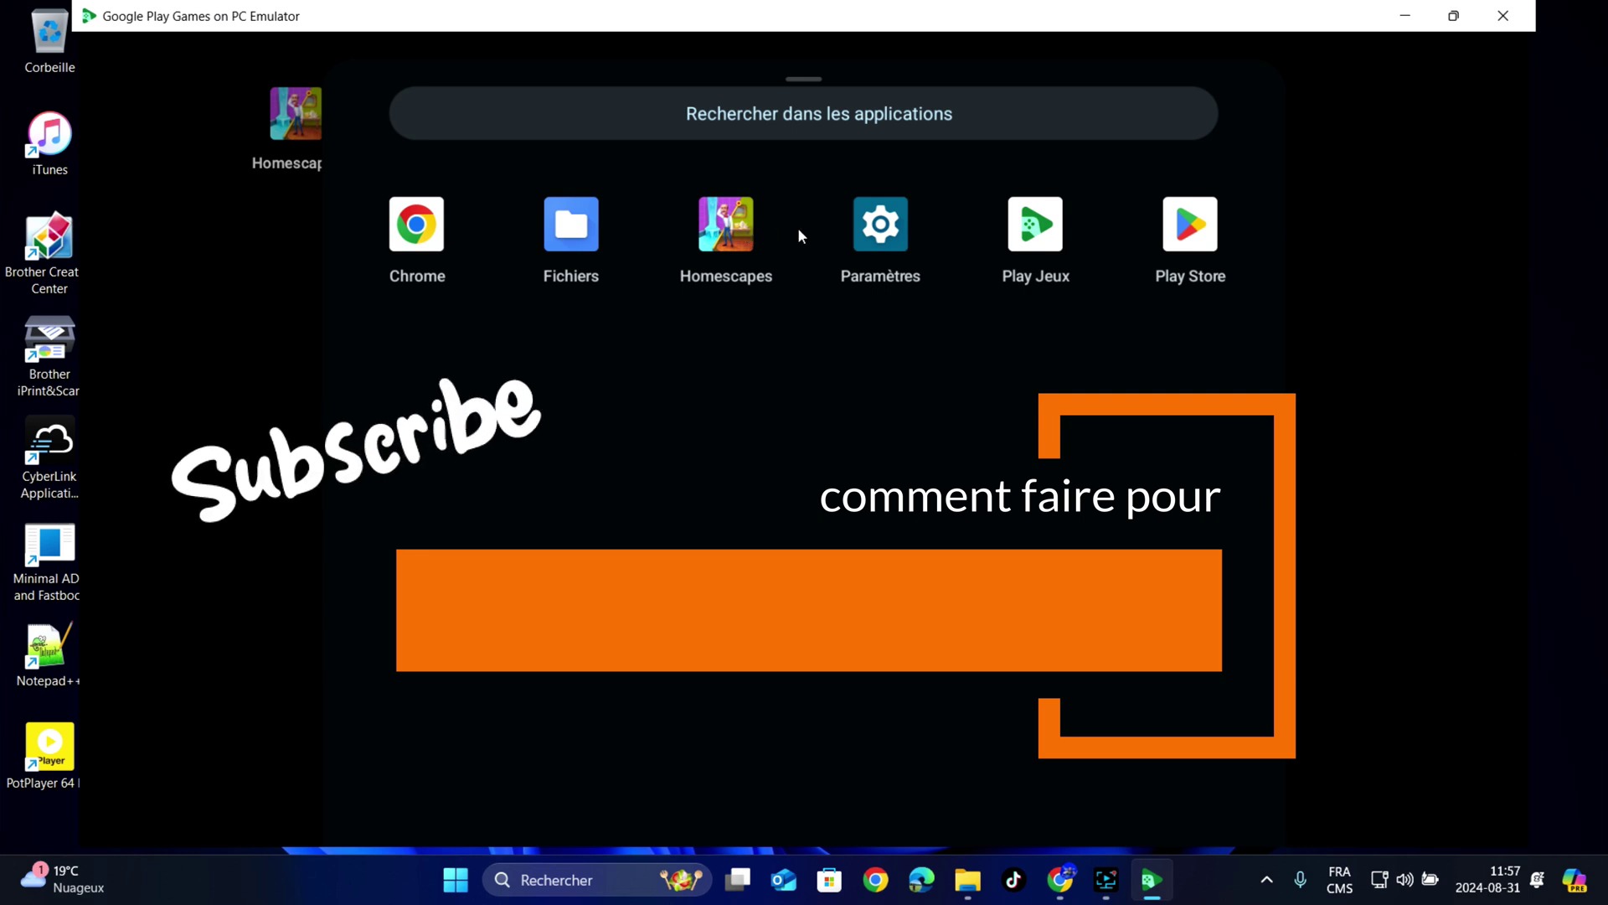
click(863, 224)
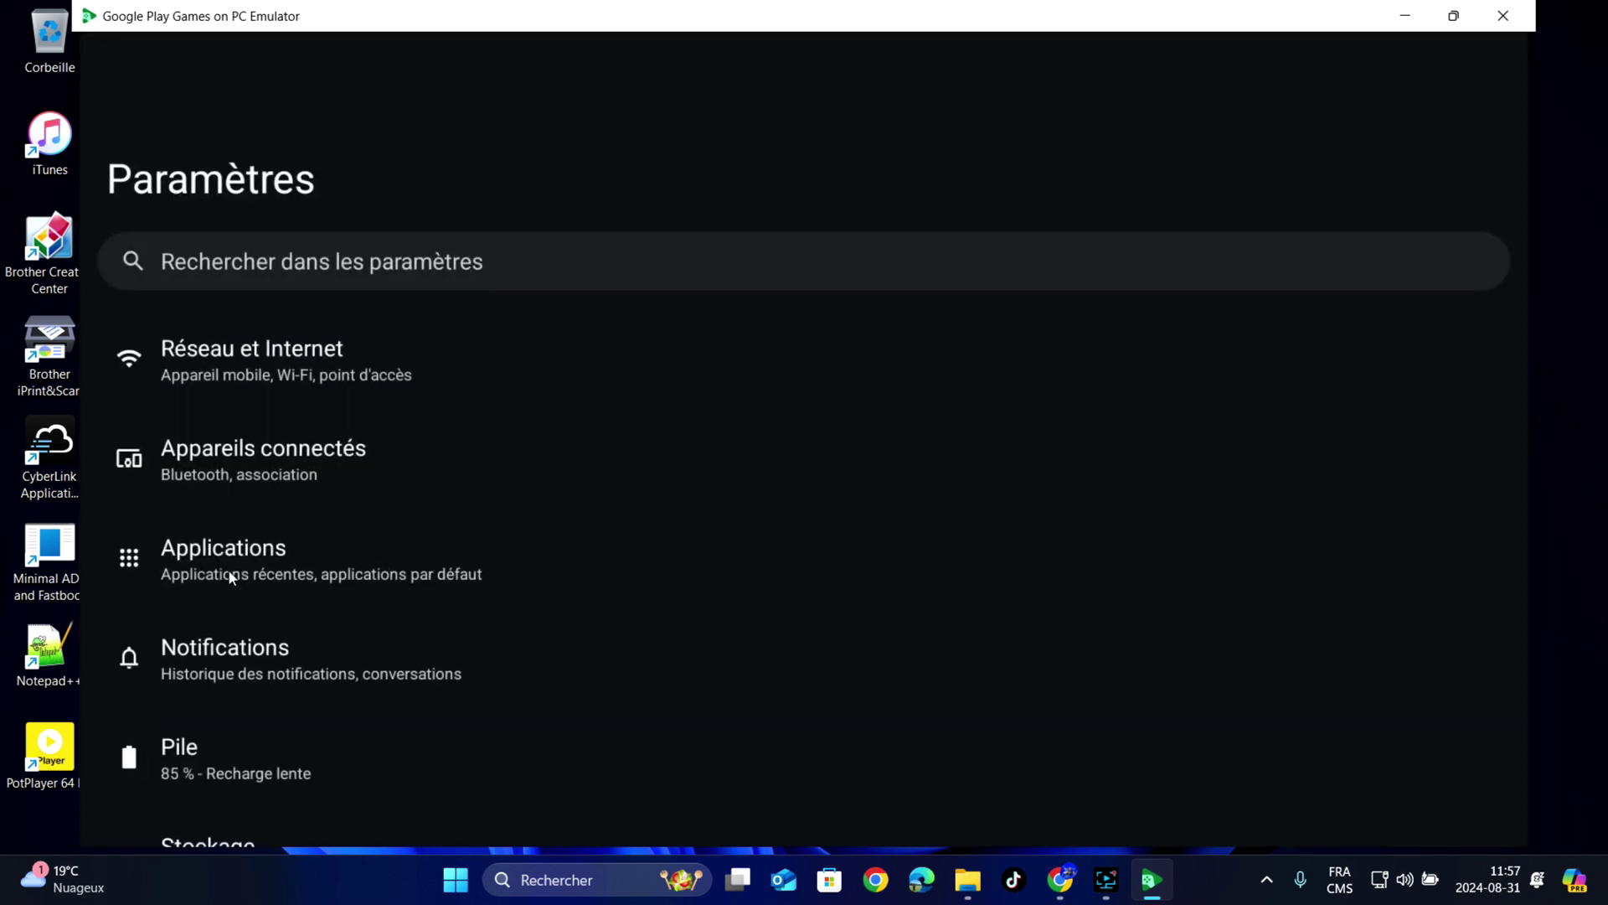
click(228, 565)
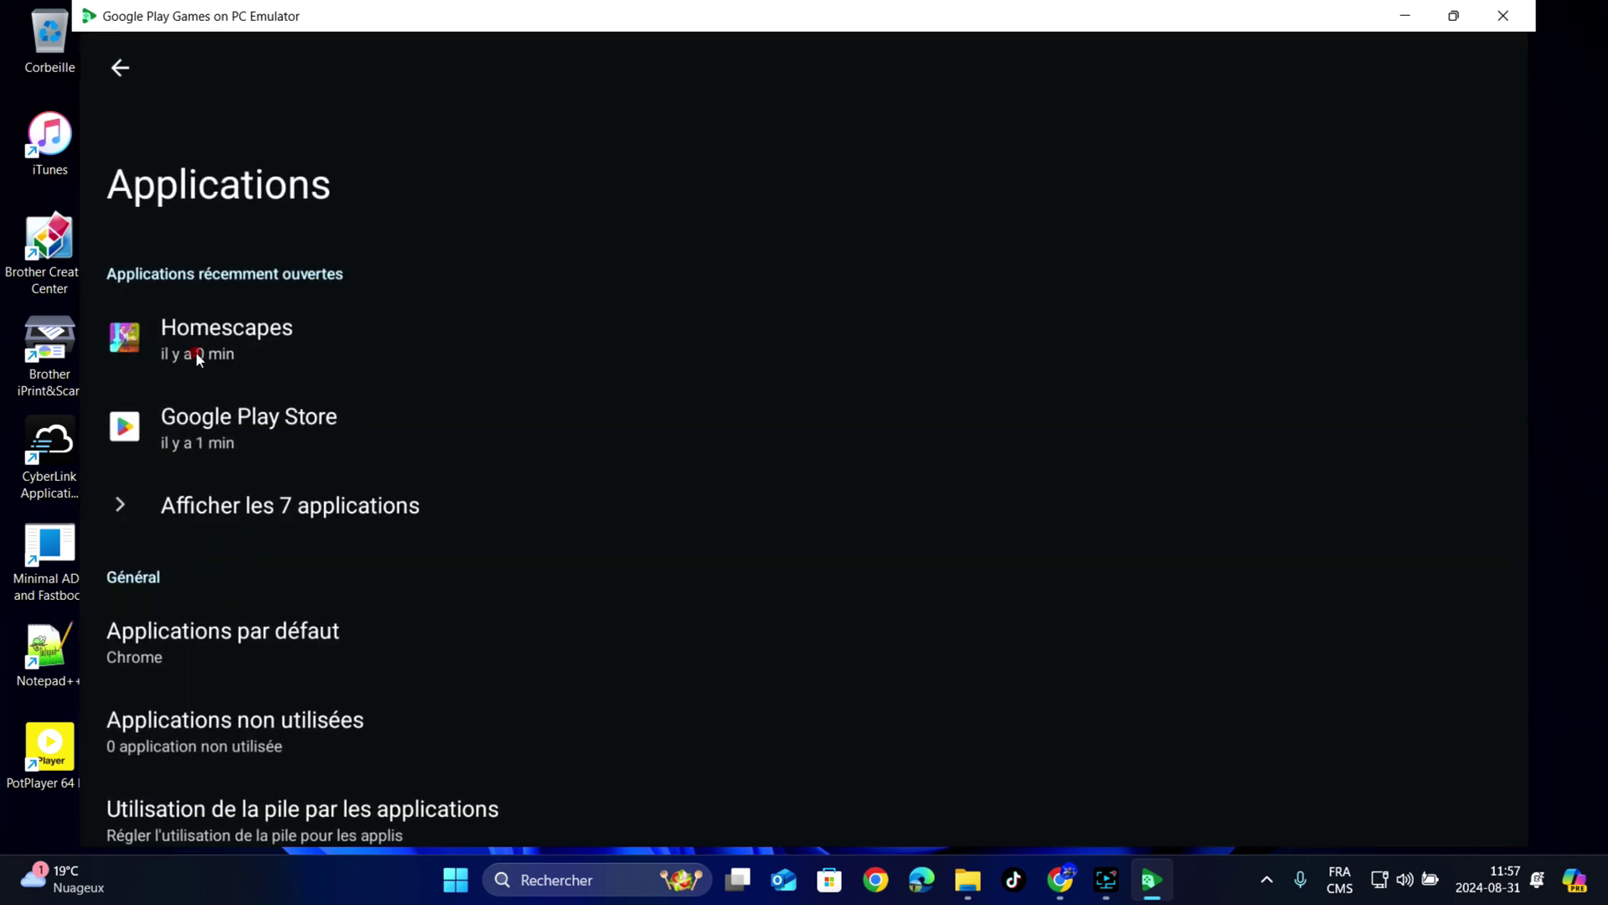
click(194, 350)
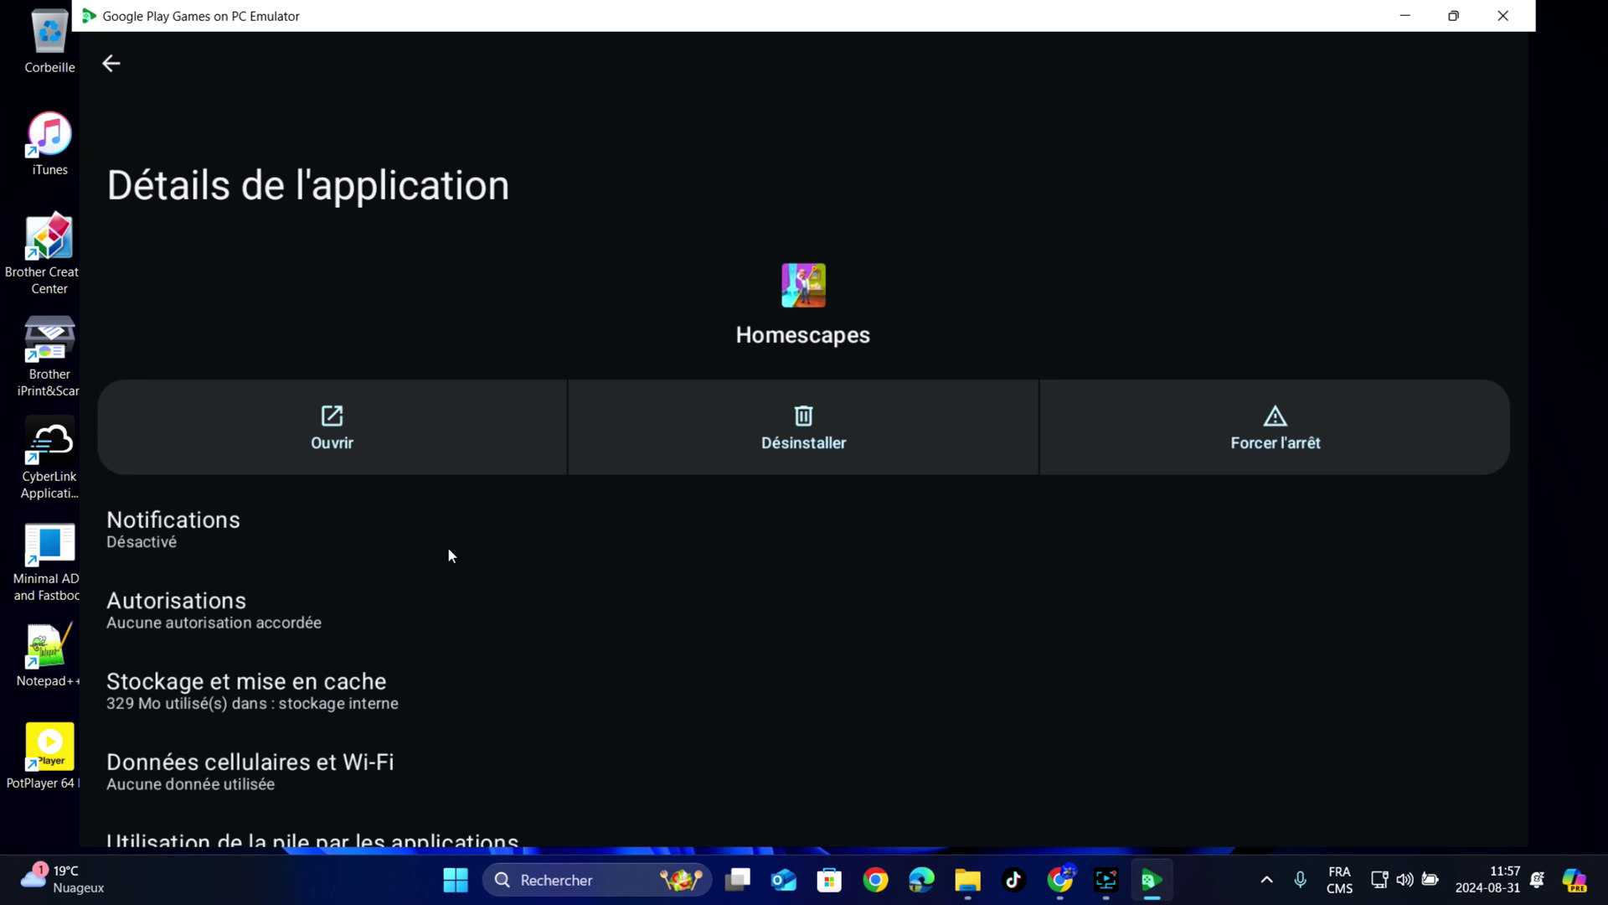
click(812, 446)
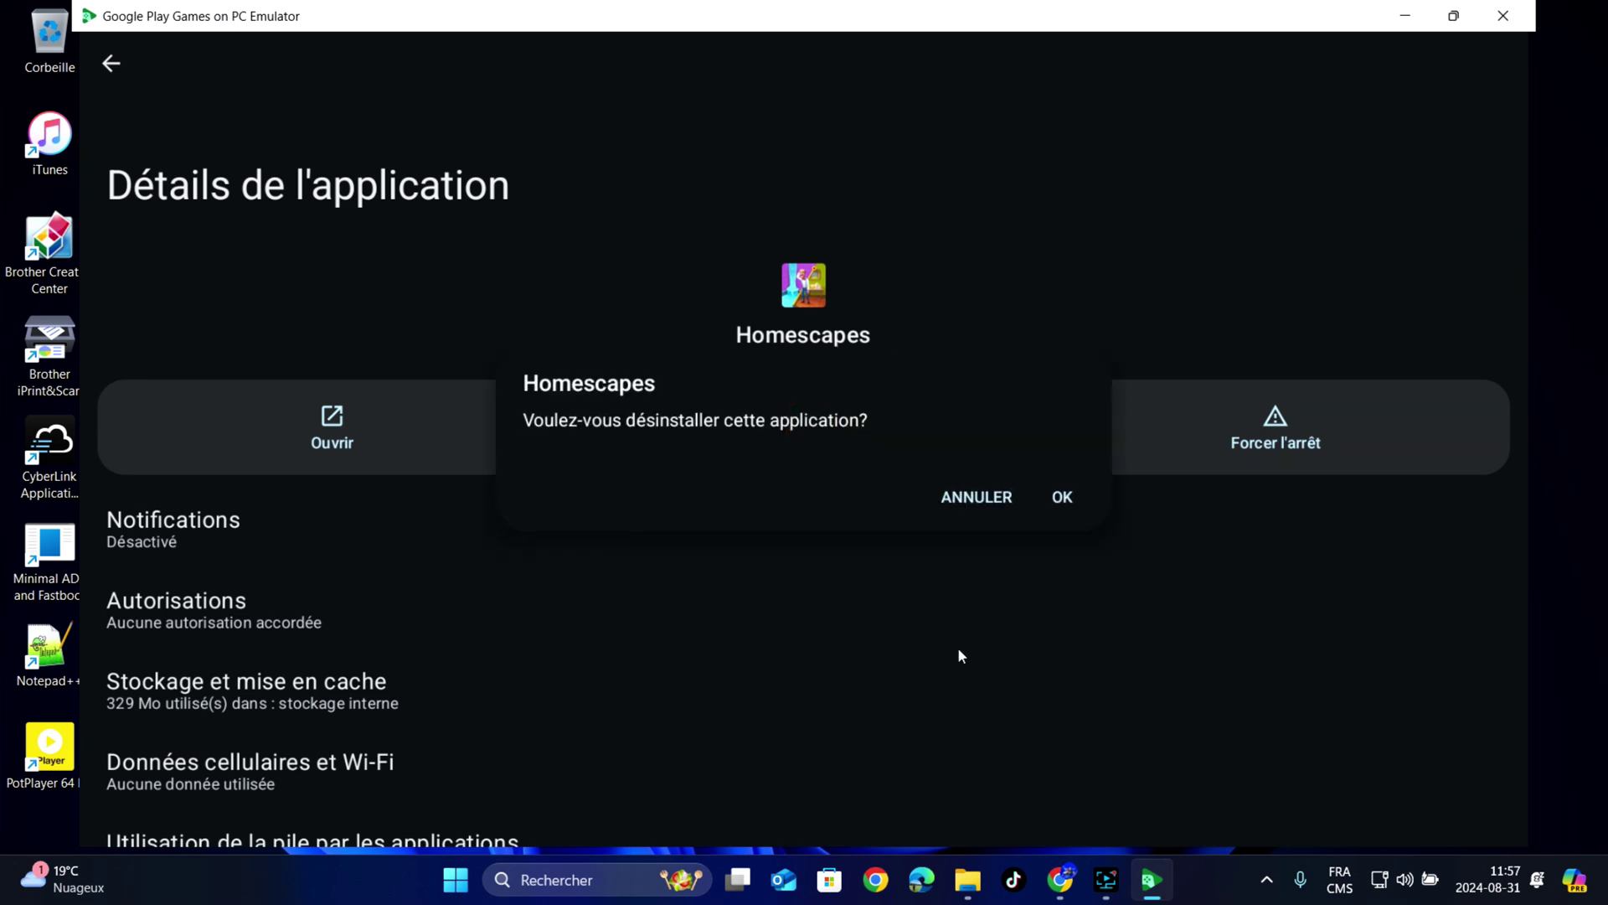
click(1064, 496)
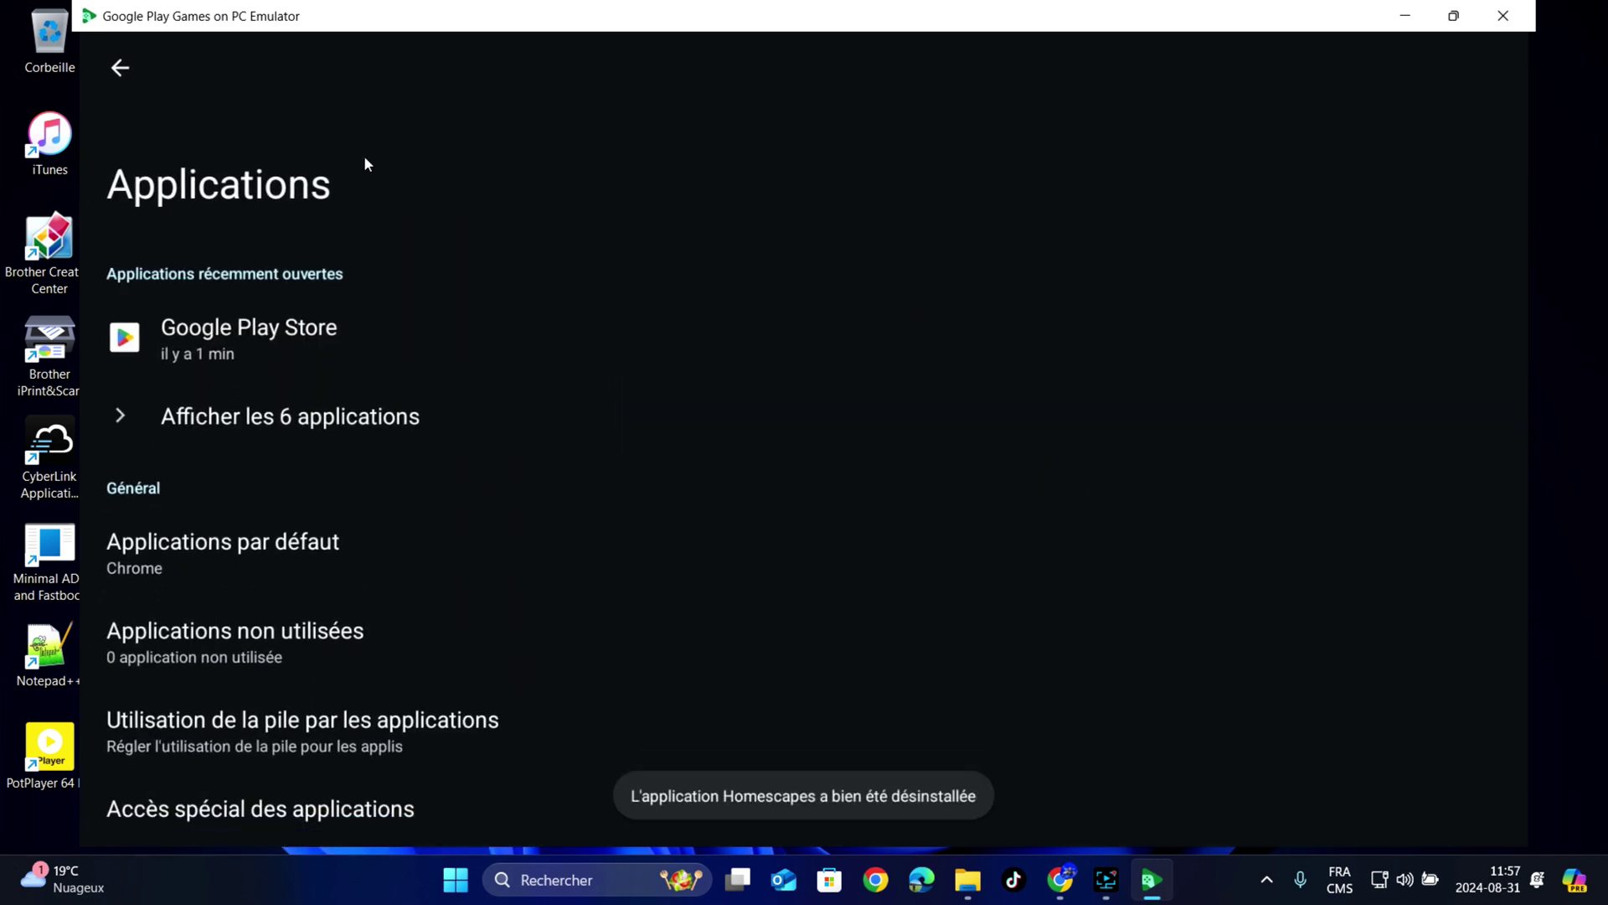
Leave the Android settings for the emulator's app list and minimise the emulator window
click(119, 69)
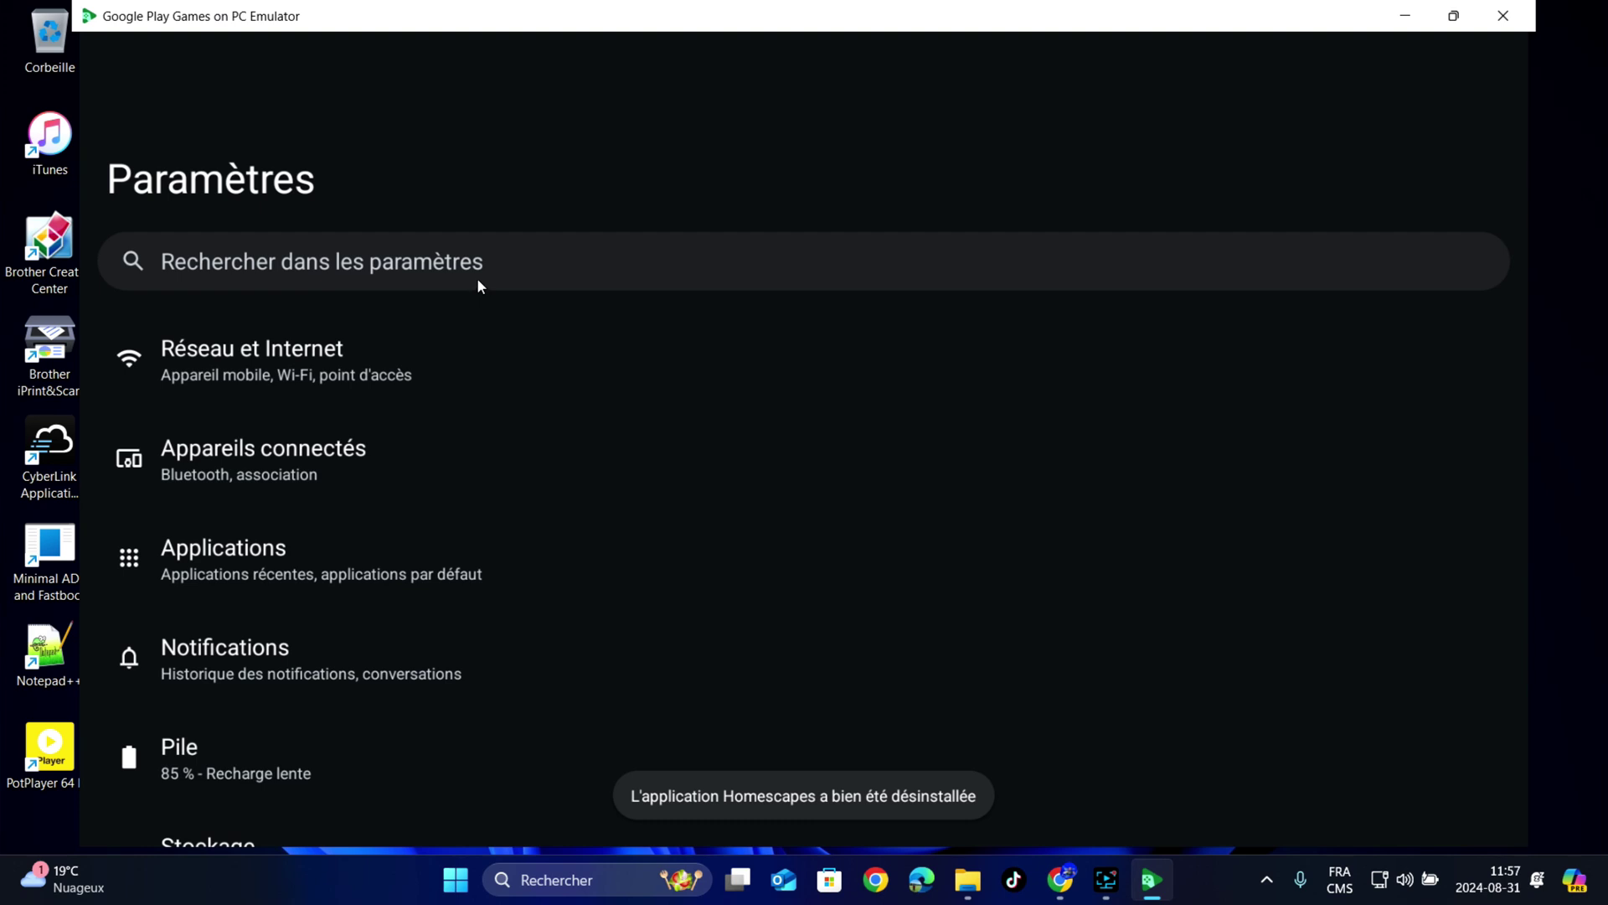
key(super)
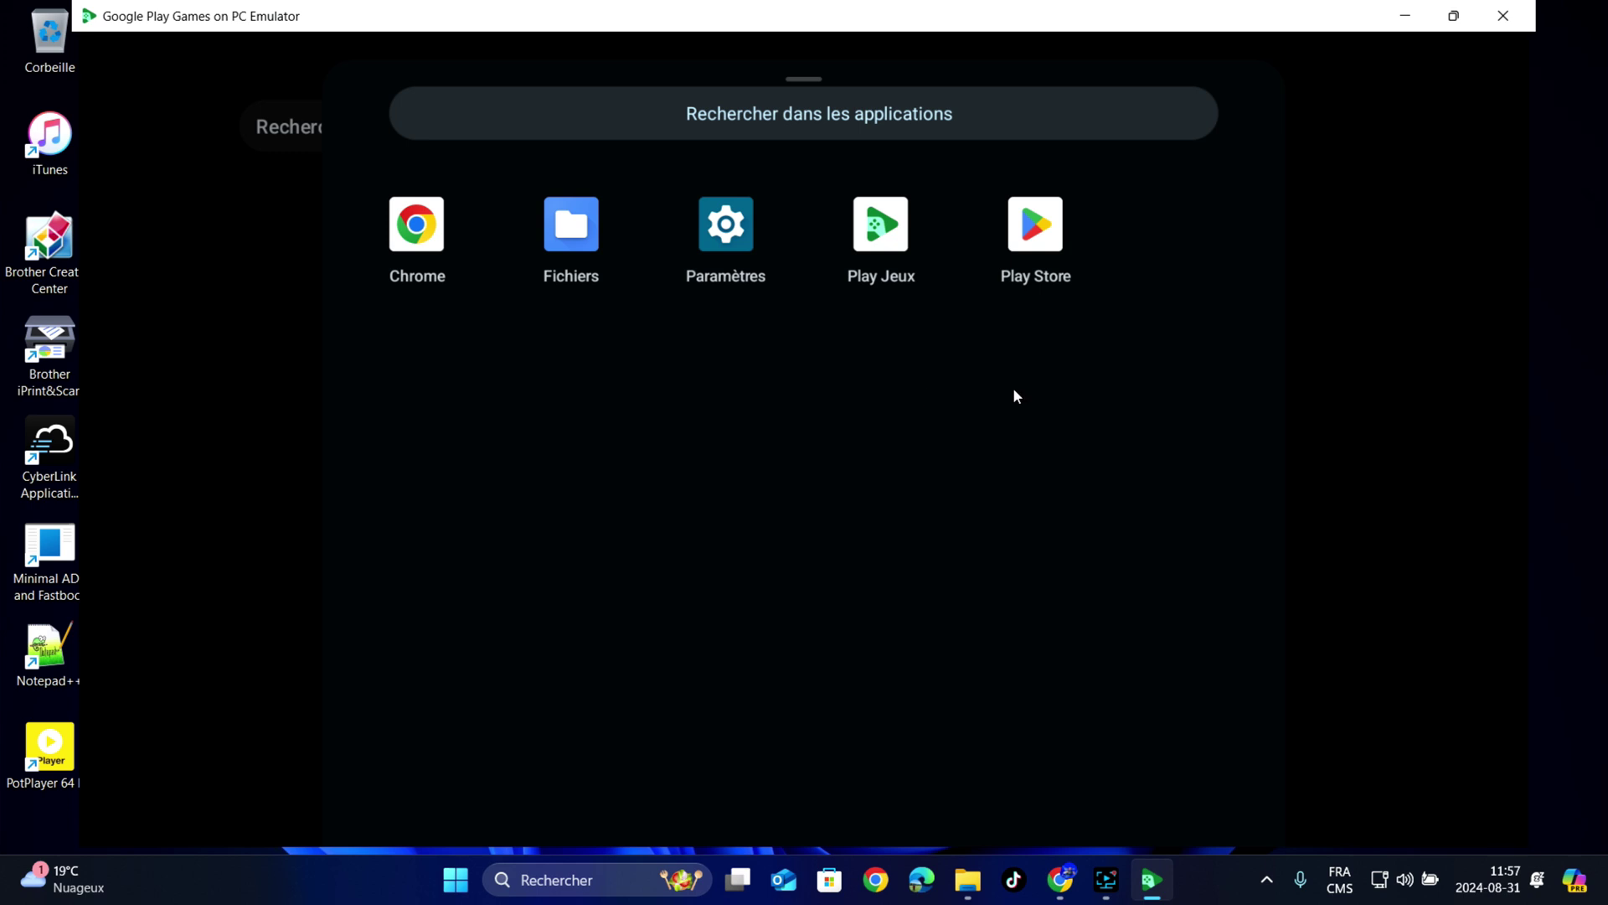
click(1404, 15)
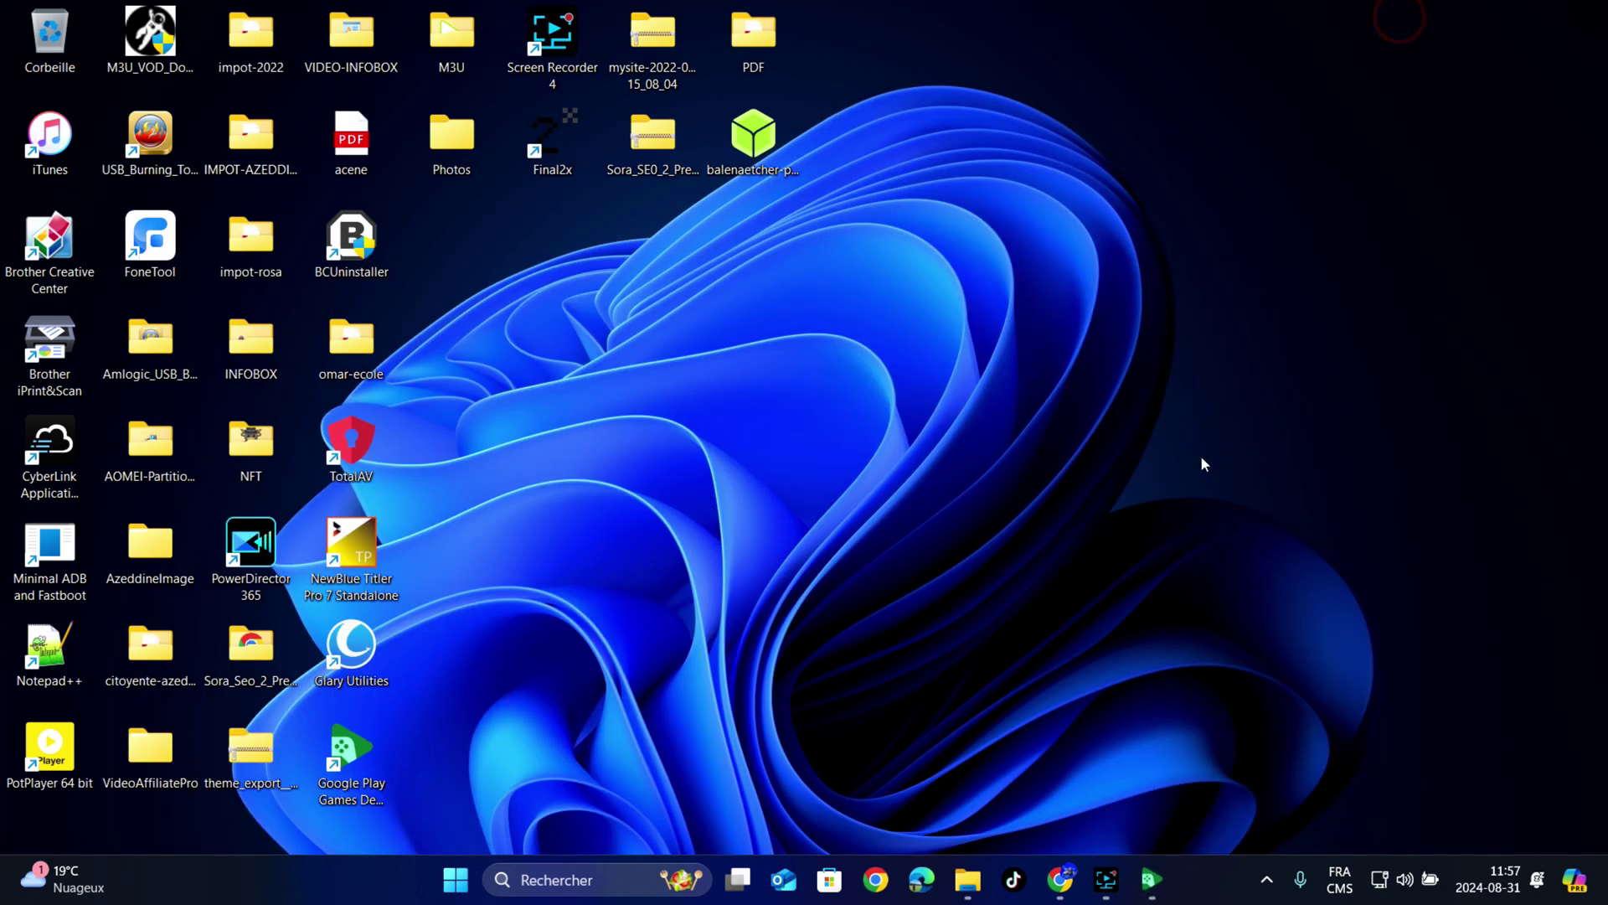
Switch to Microsoft Store, search for "aow tool" and open the Aow Tools product page
click(834, 878)
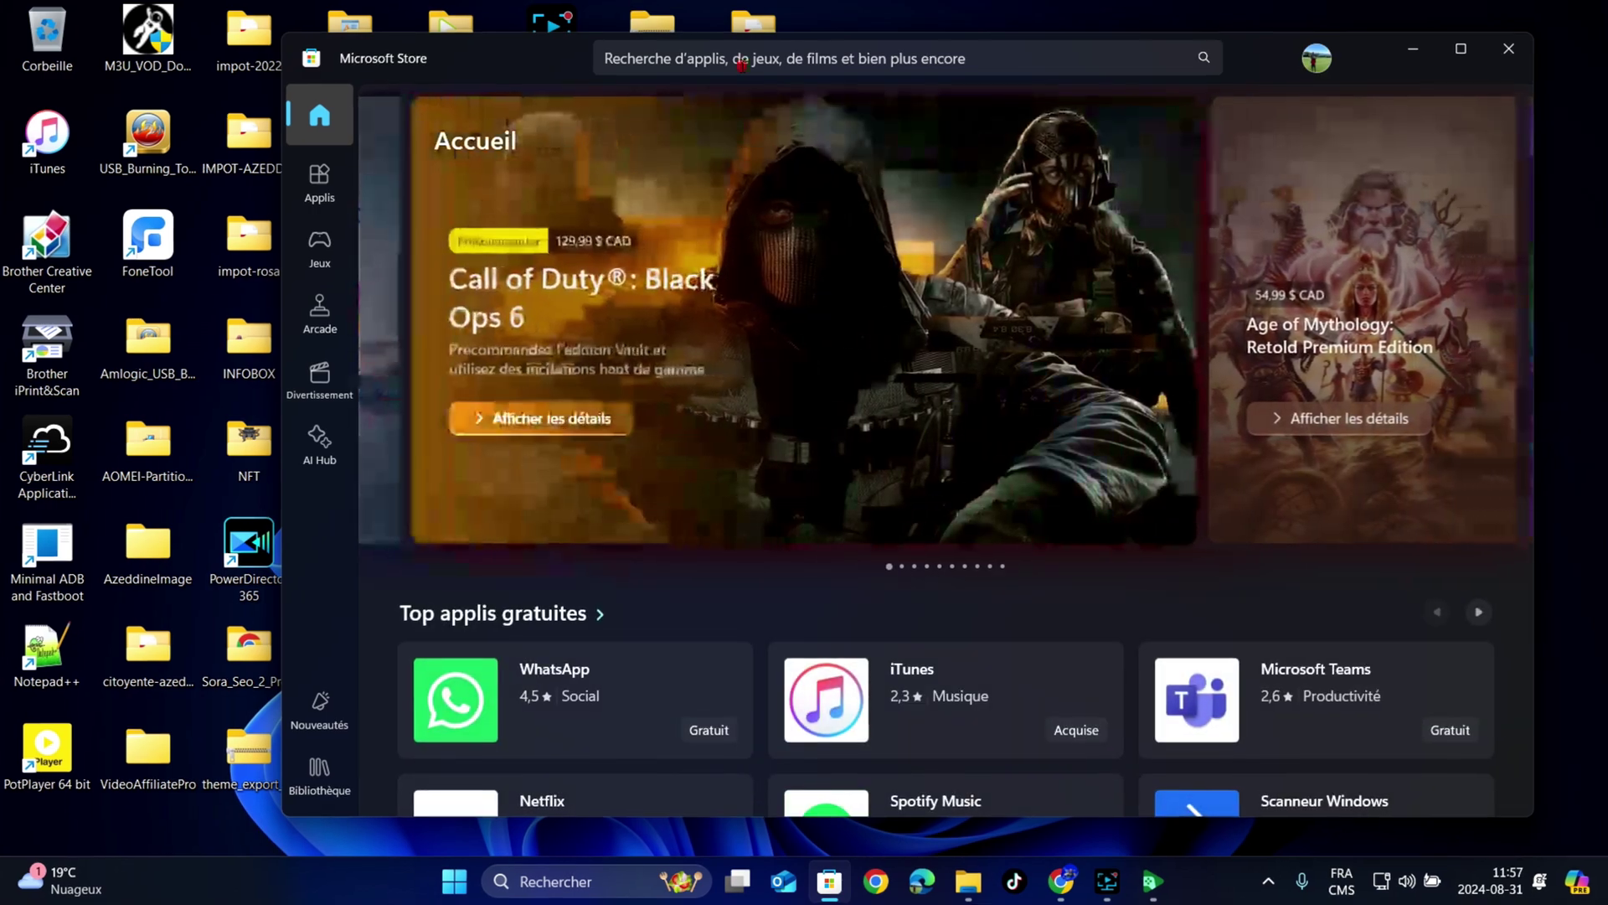
click(741, 58)
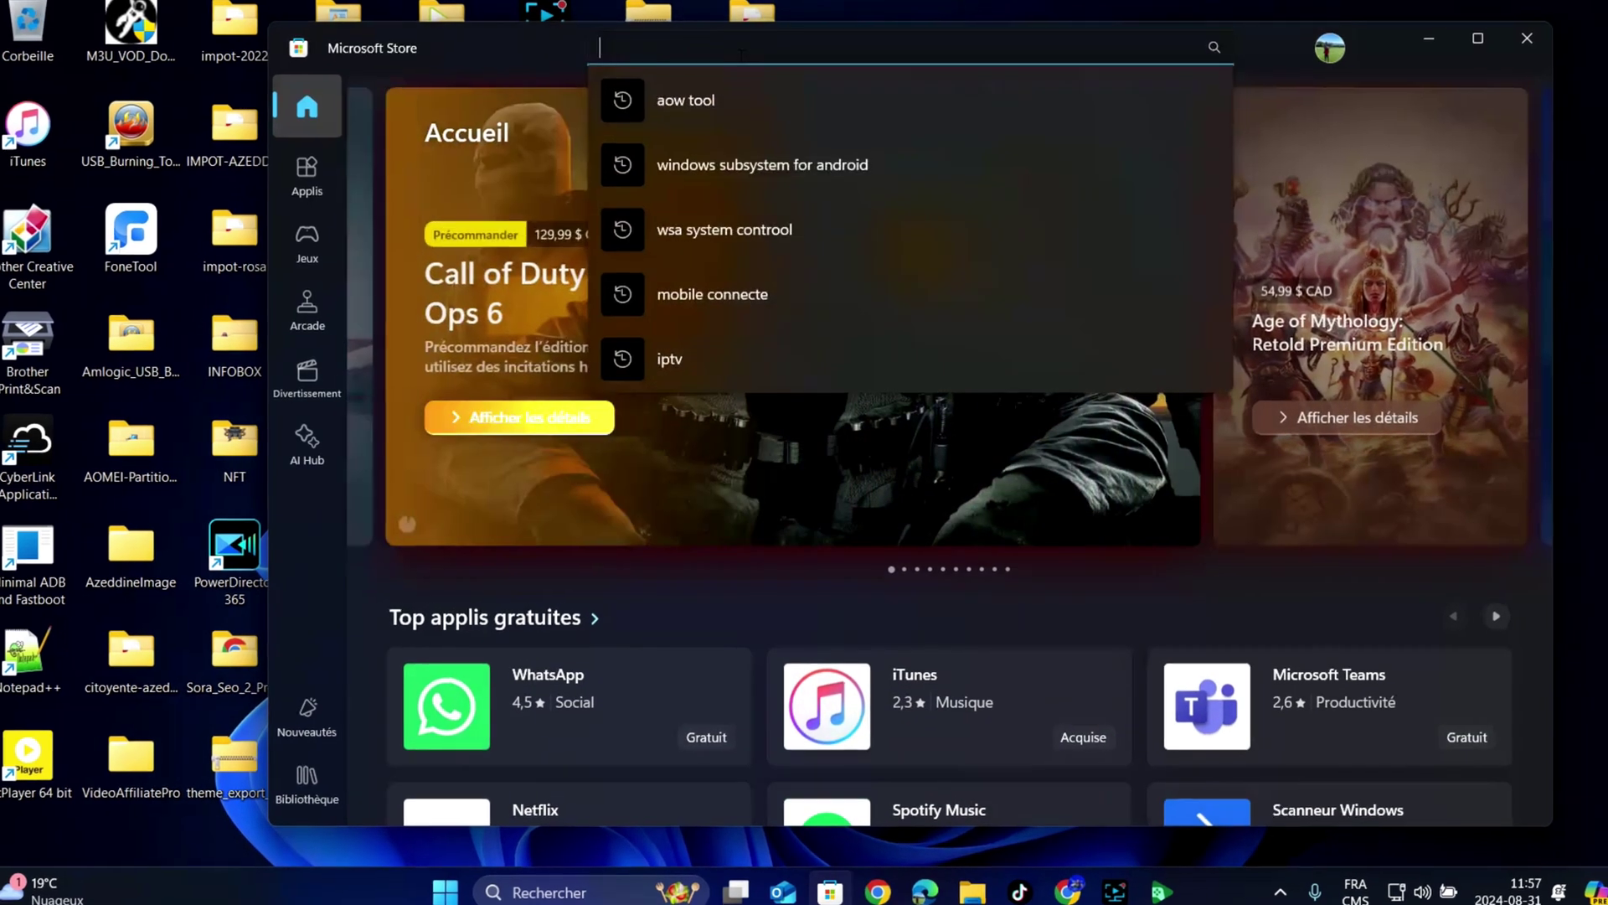
click(710, 83)
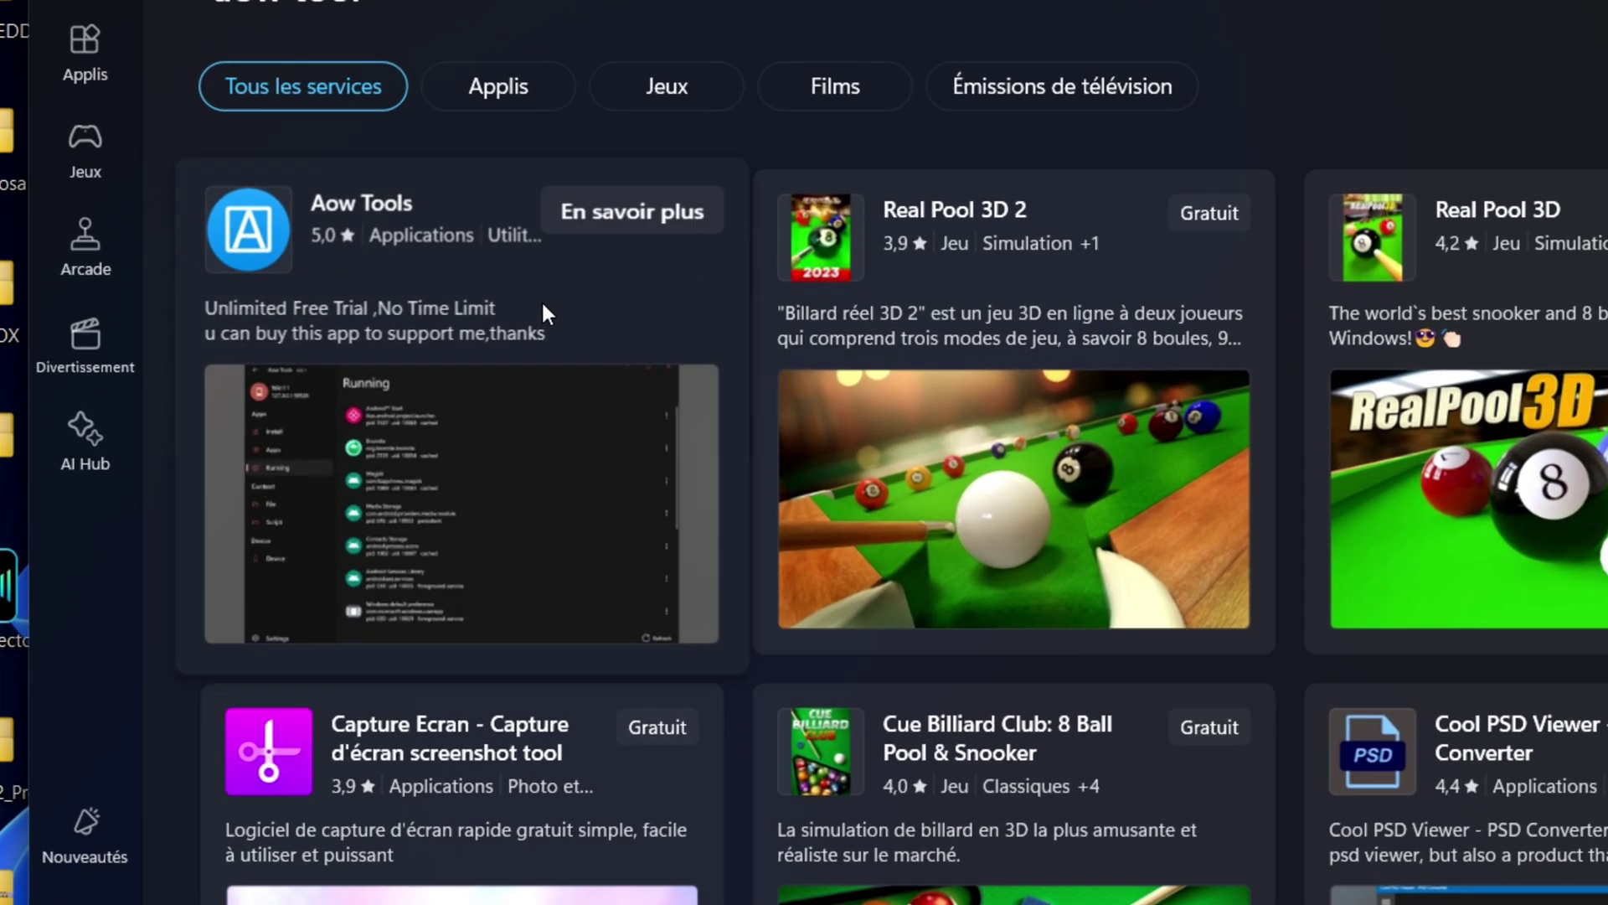
click(369, 181)
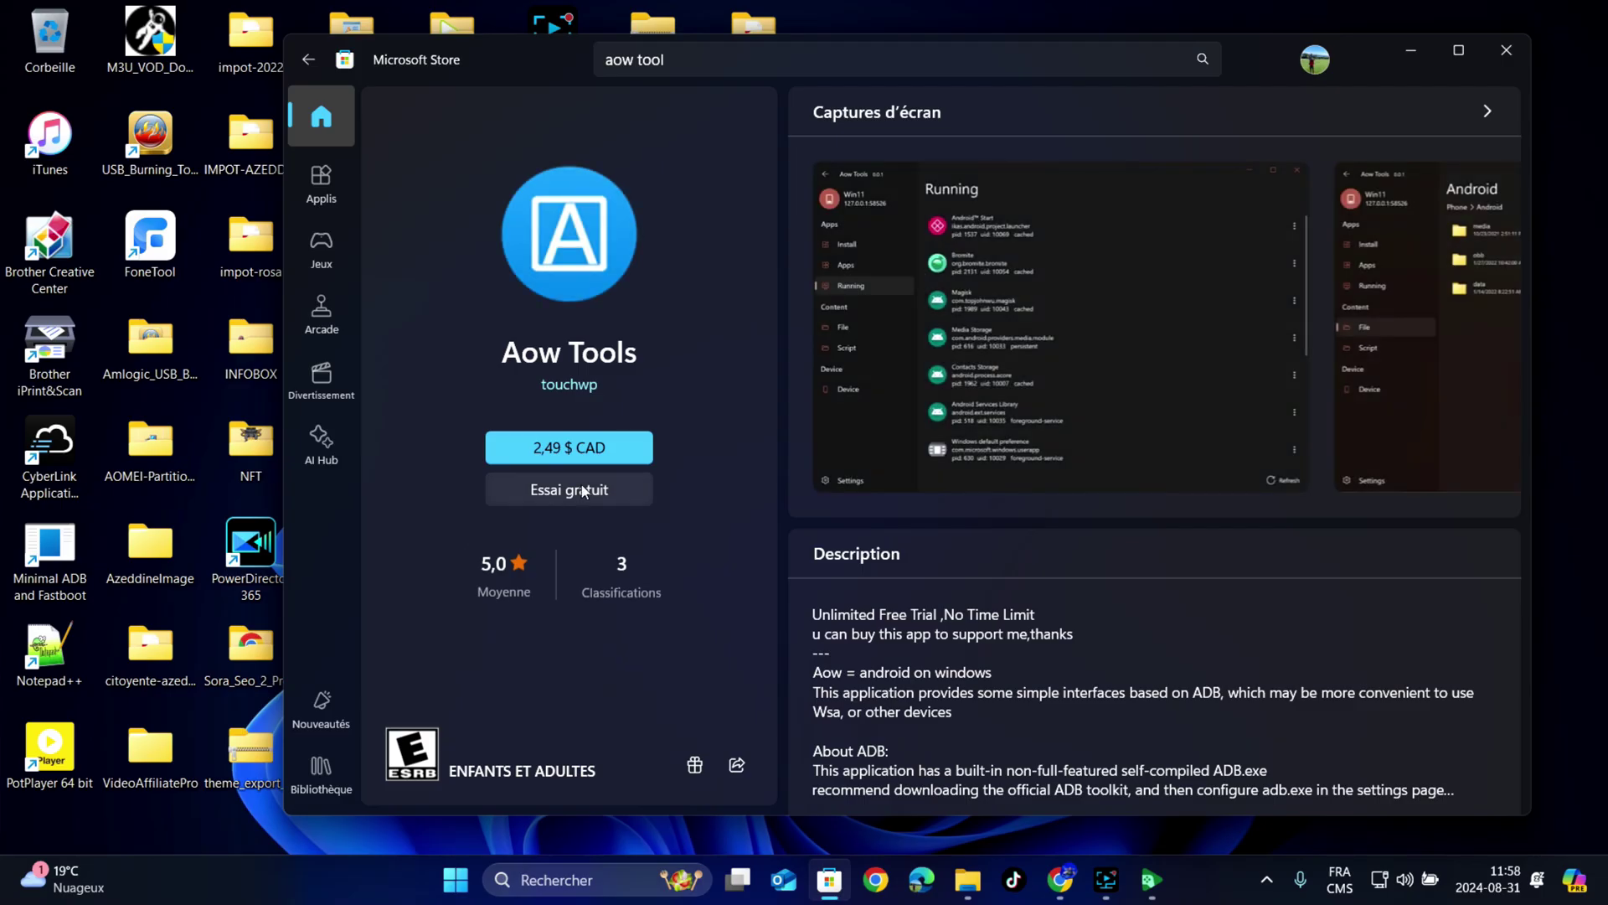
Install the free trial of Aow Tools and launch it, dismissing the setup tip and minimising the store window
click(556, 493)
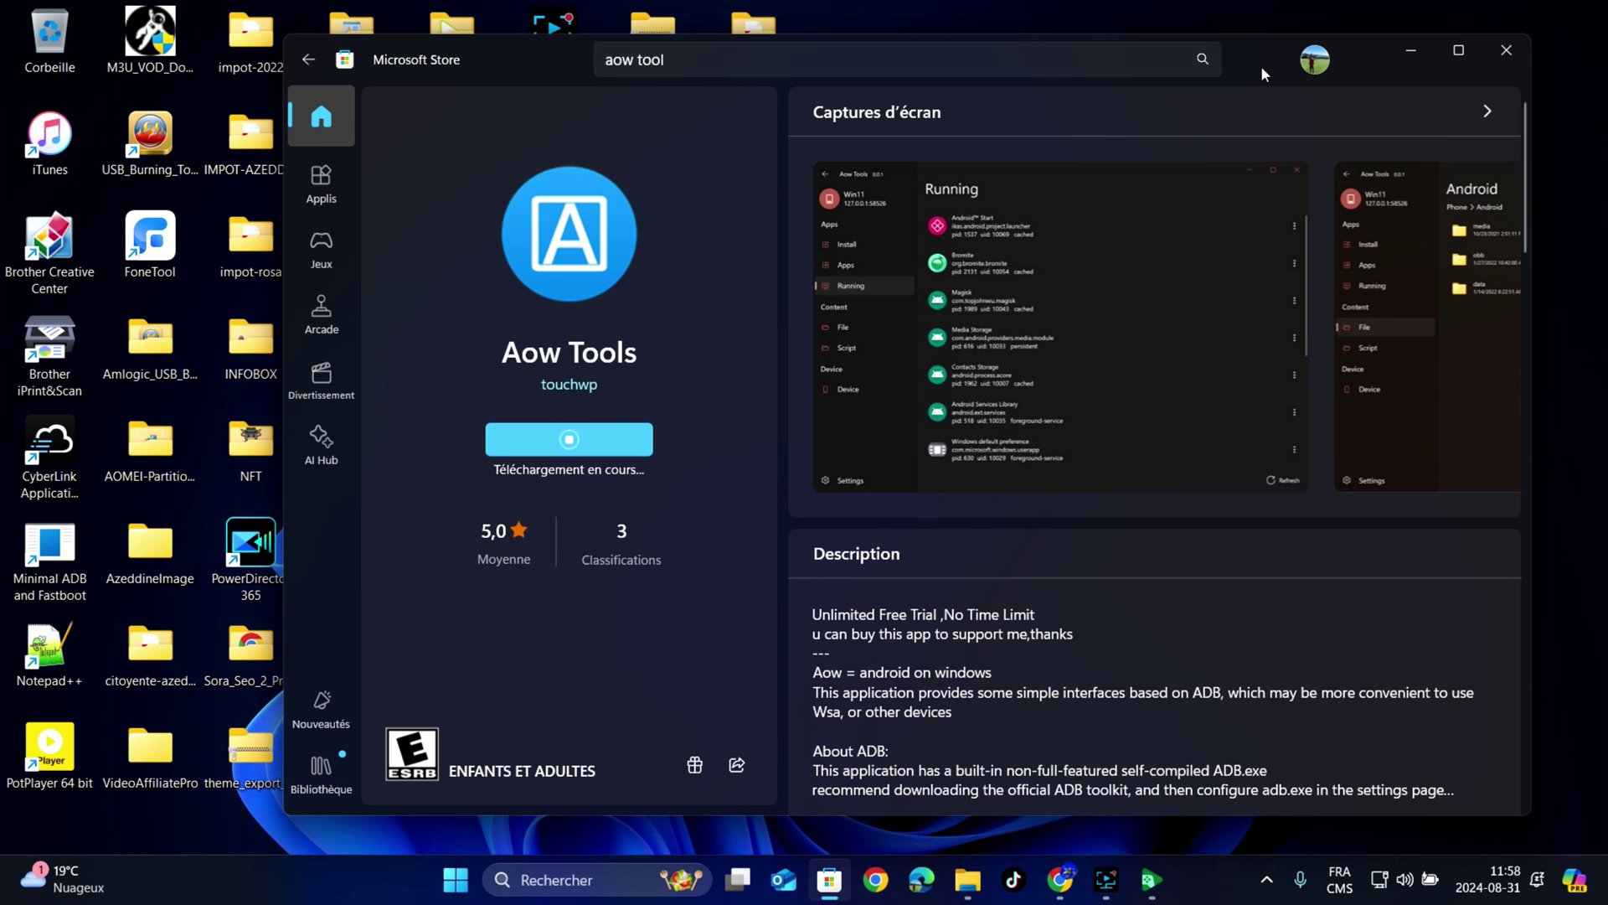
drag(1243, 68, 1083, 82)
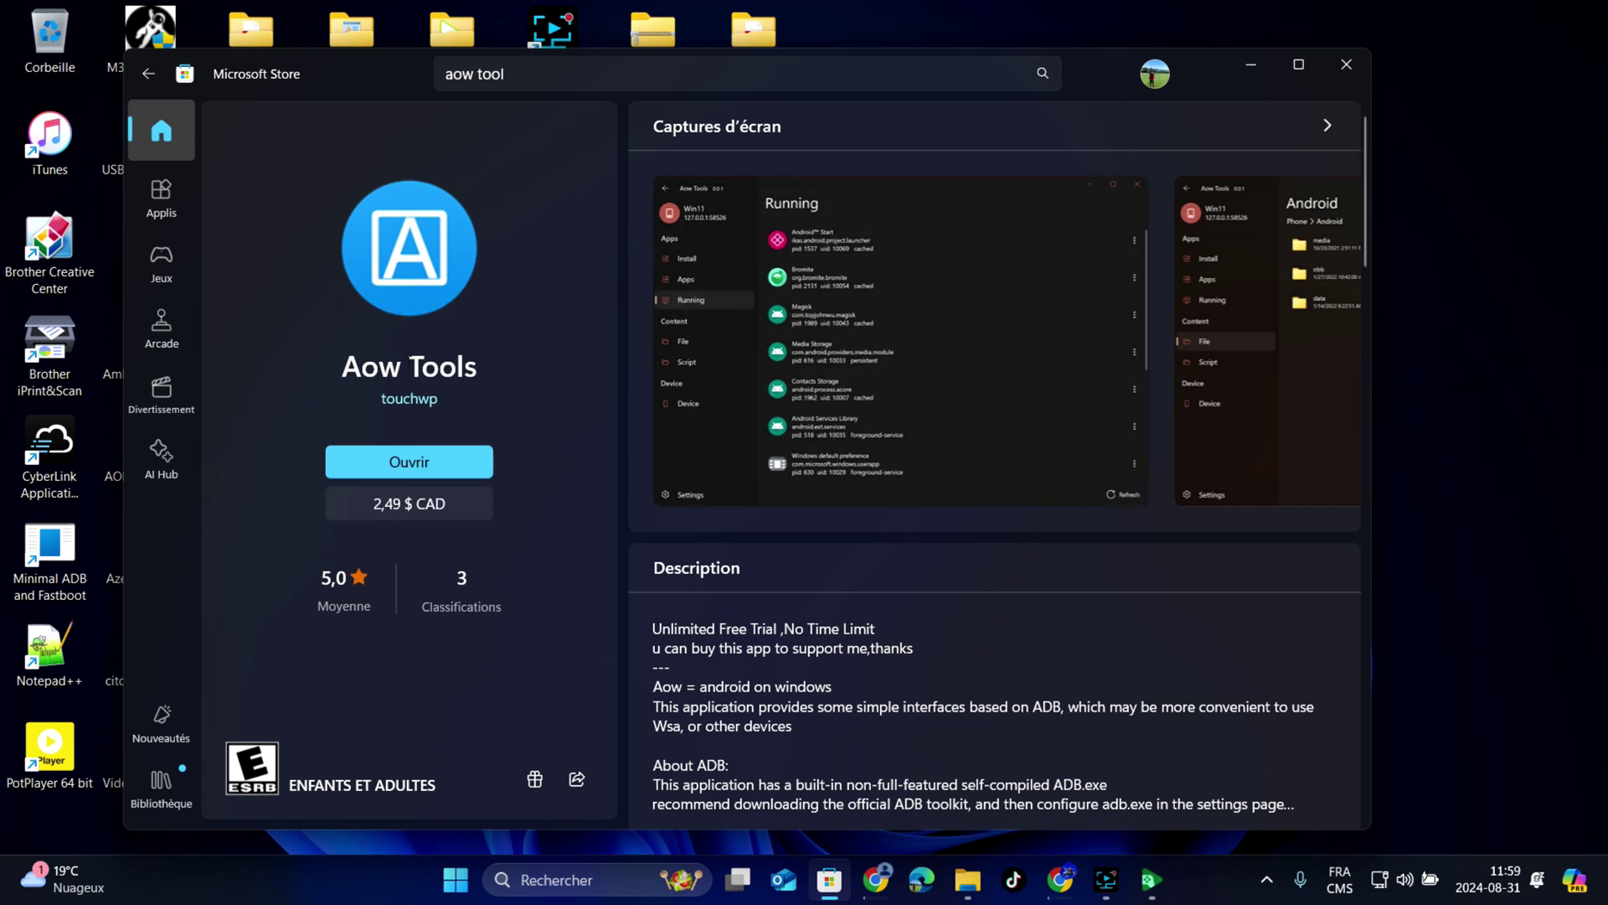
click(424, 469)
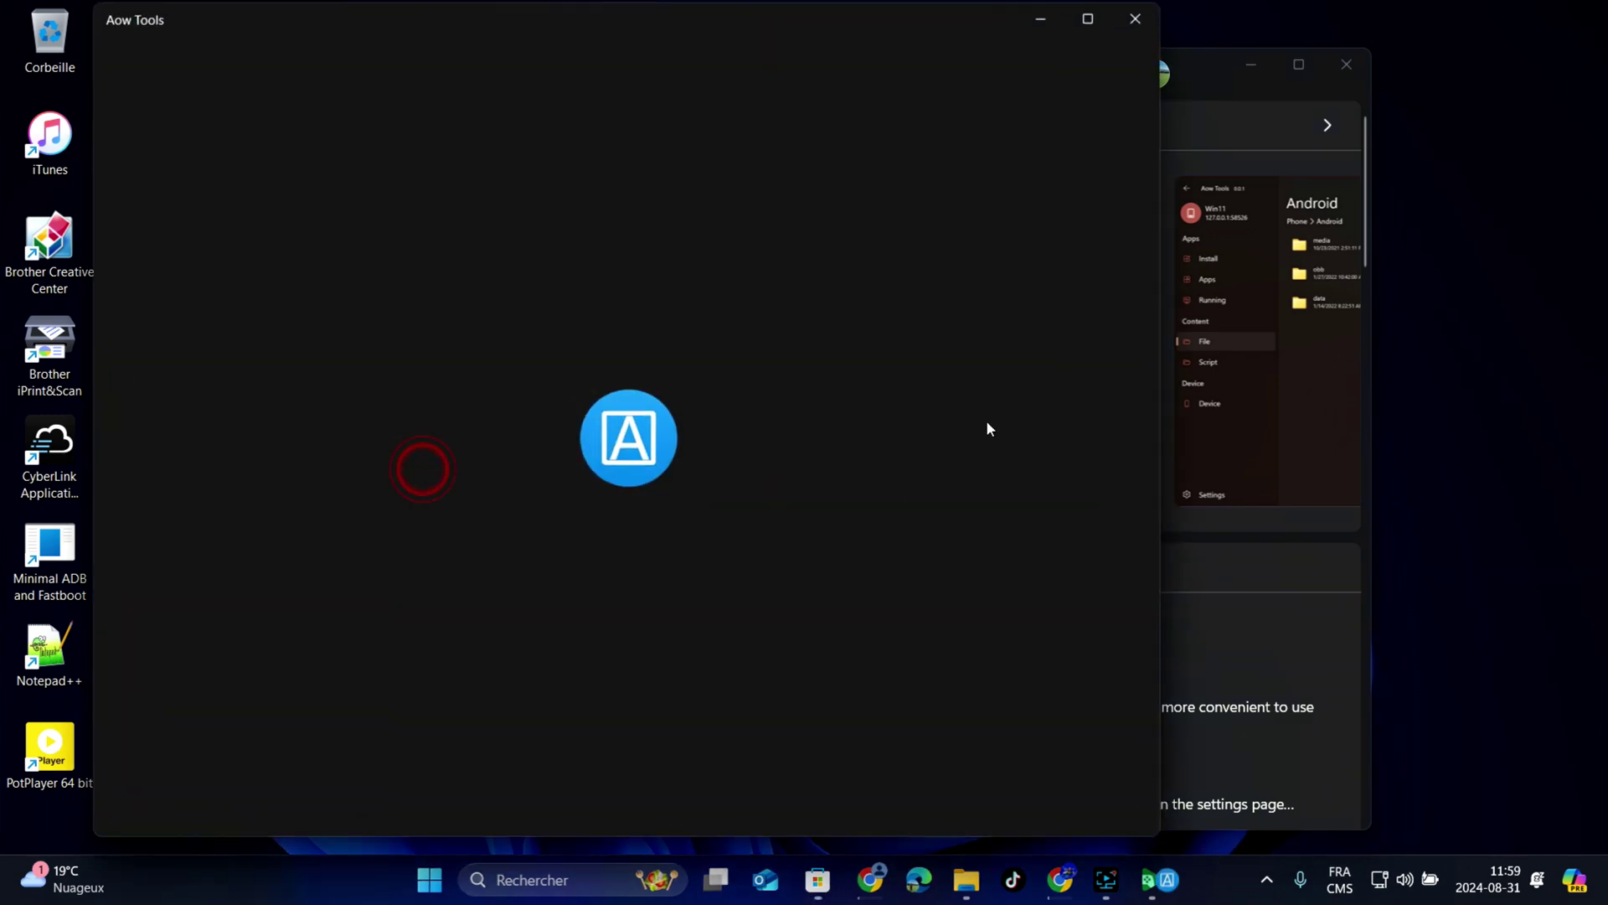
click(1267, 65)
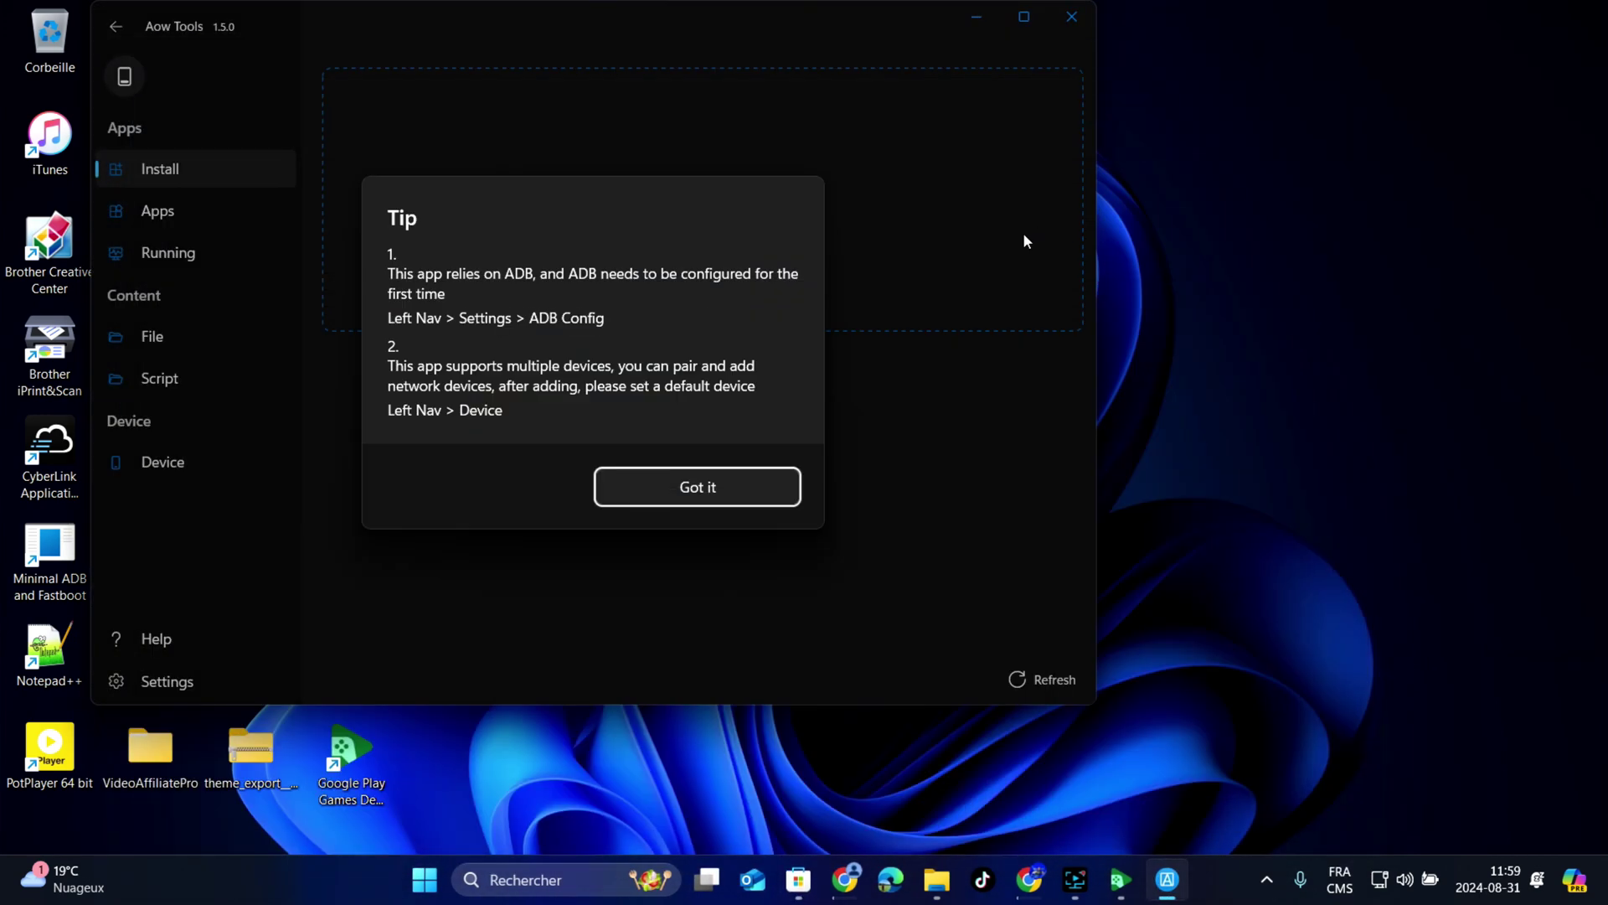
click(698, 491)
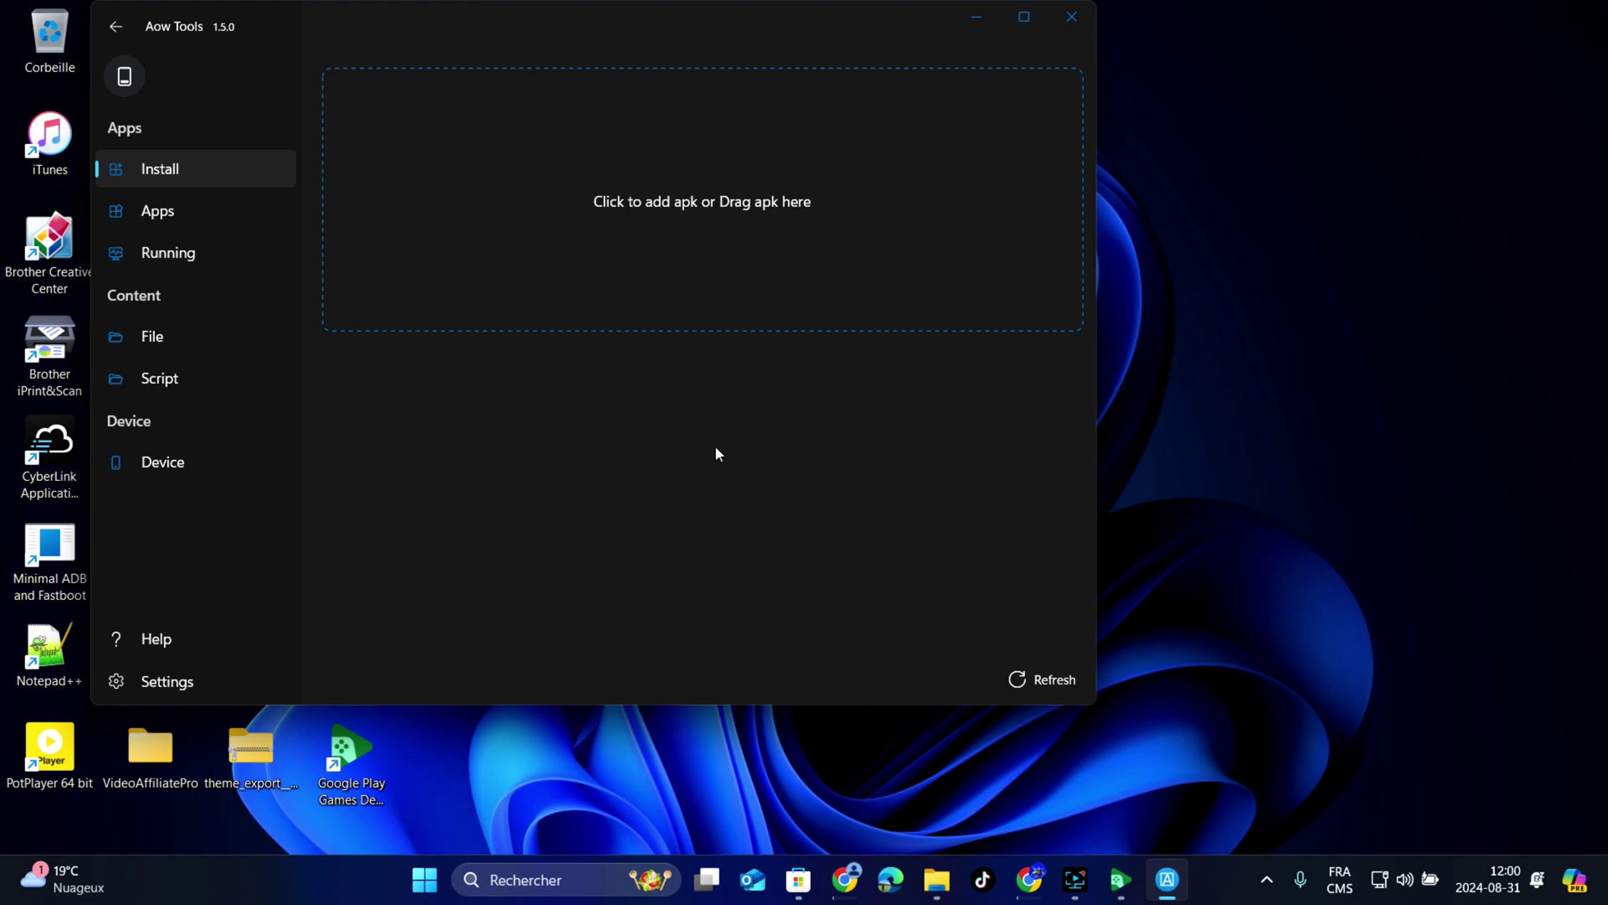
View the device list and copy the CheckNetIsolation loopback exemption command from the Aow Tools help page
click(151, 463)
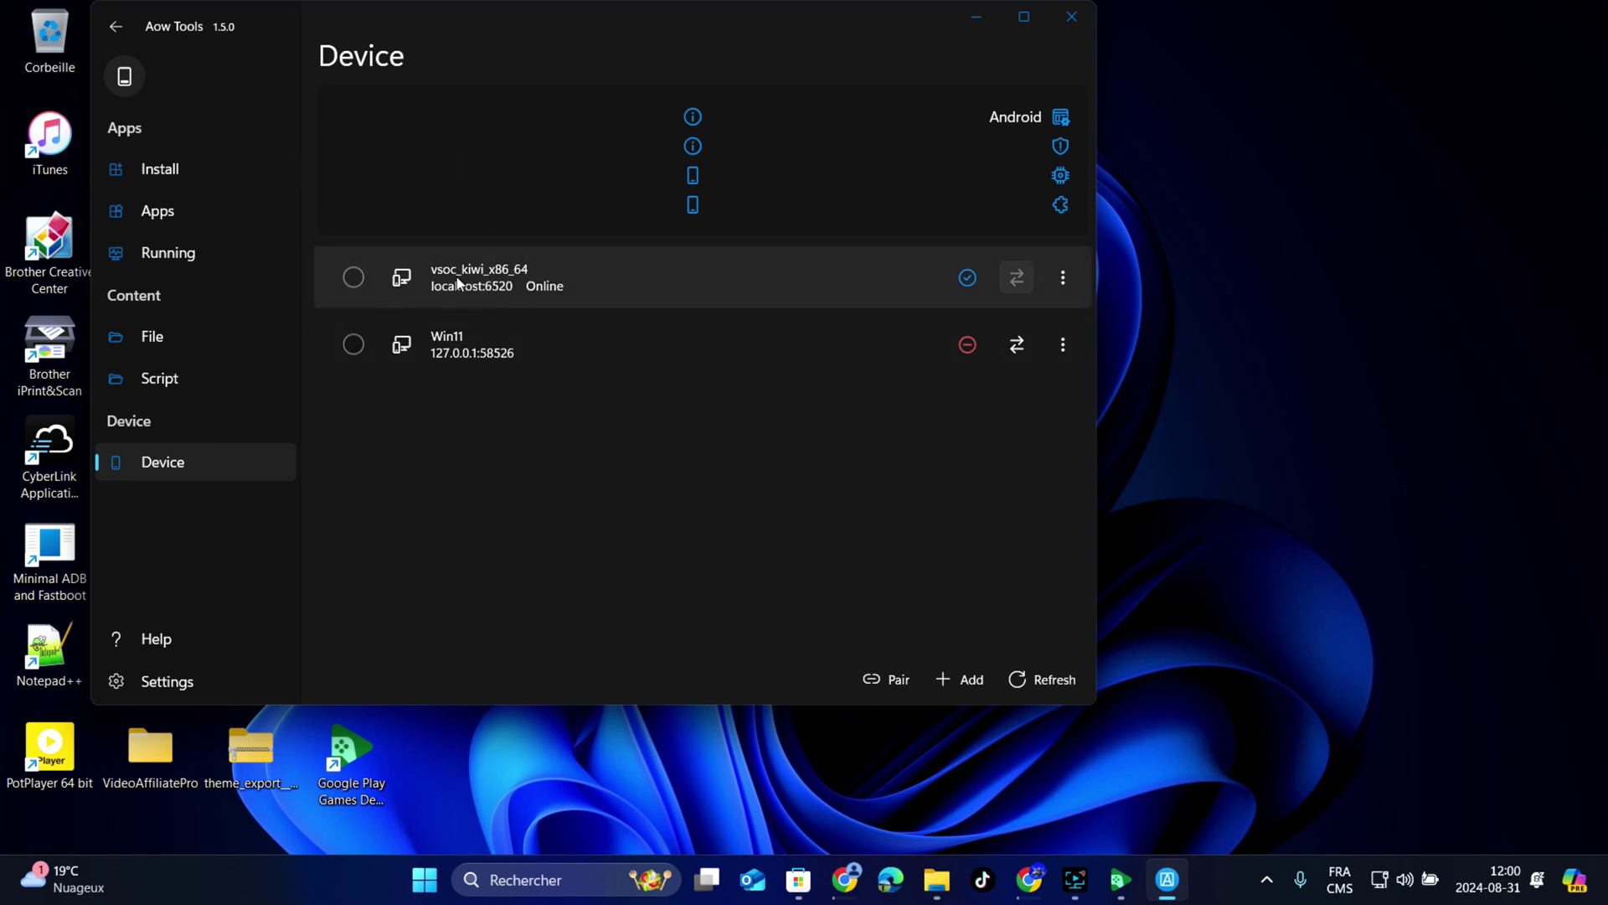
click(167, 647)
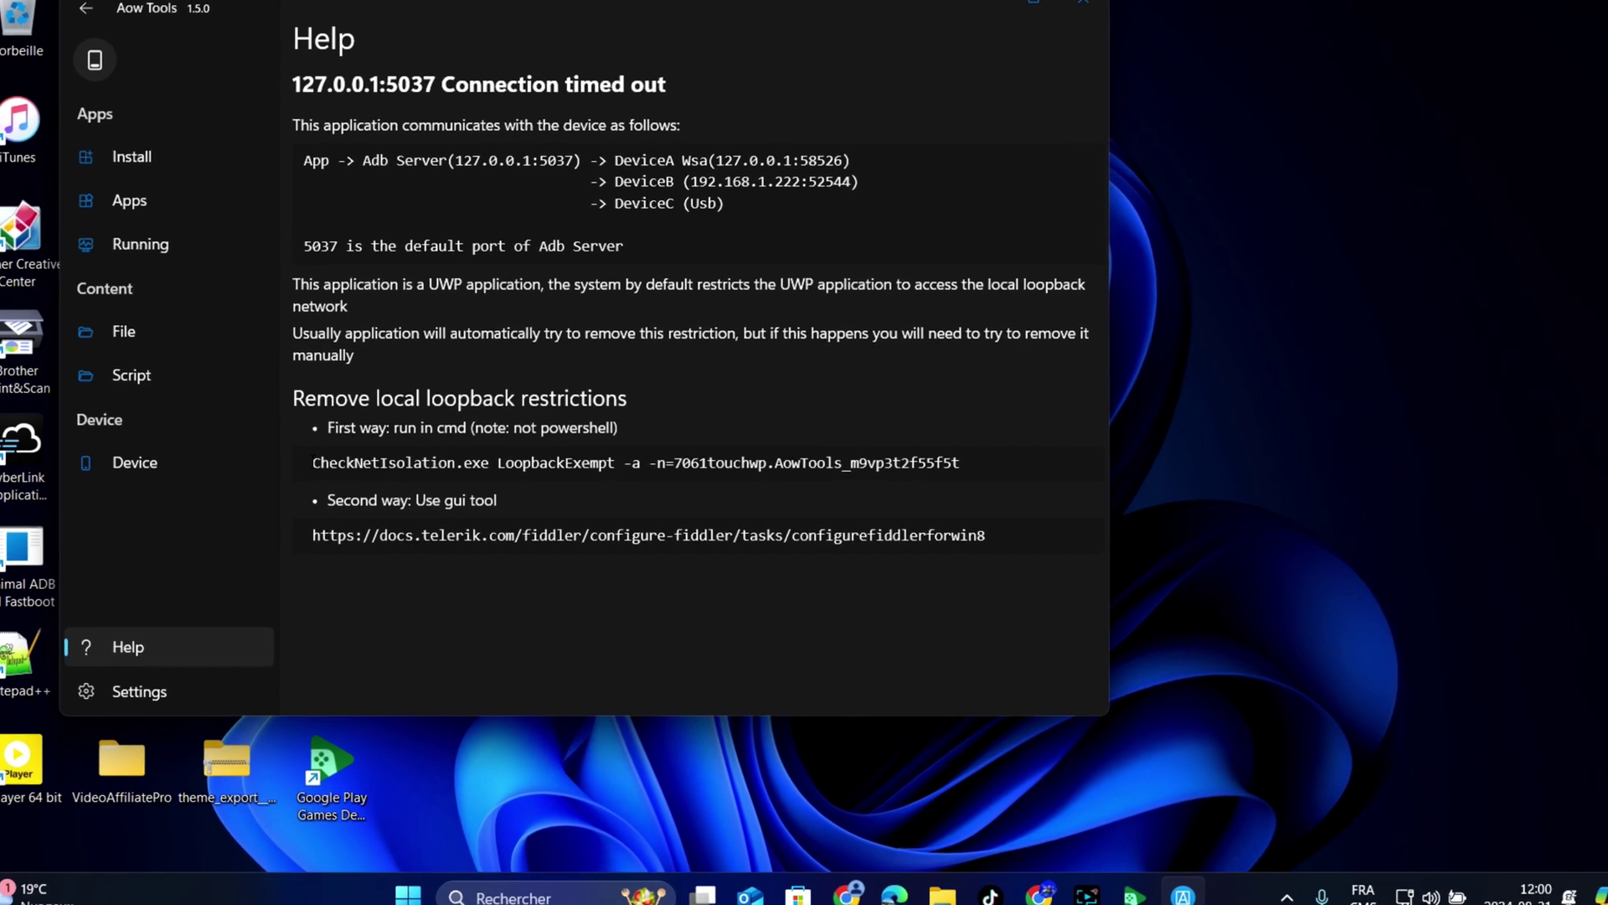
drag(326, 462, 944, 467)
right_click(963, 467)
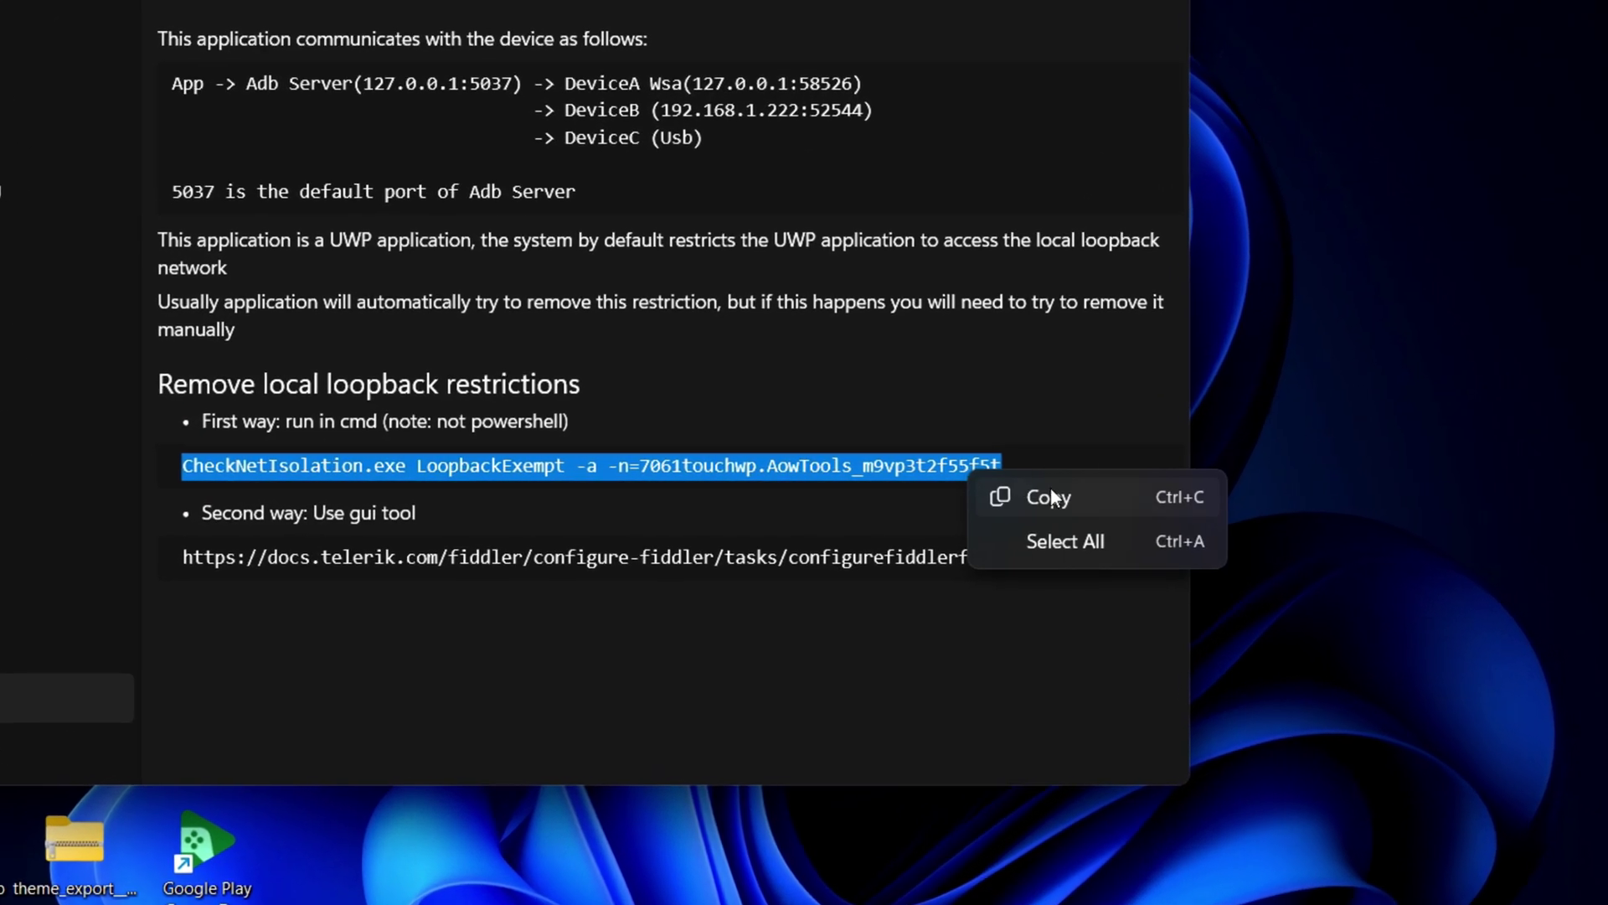
click(1009, 495)
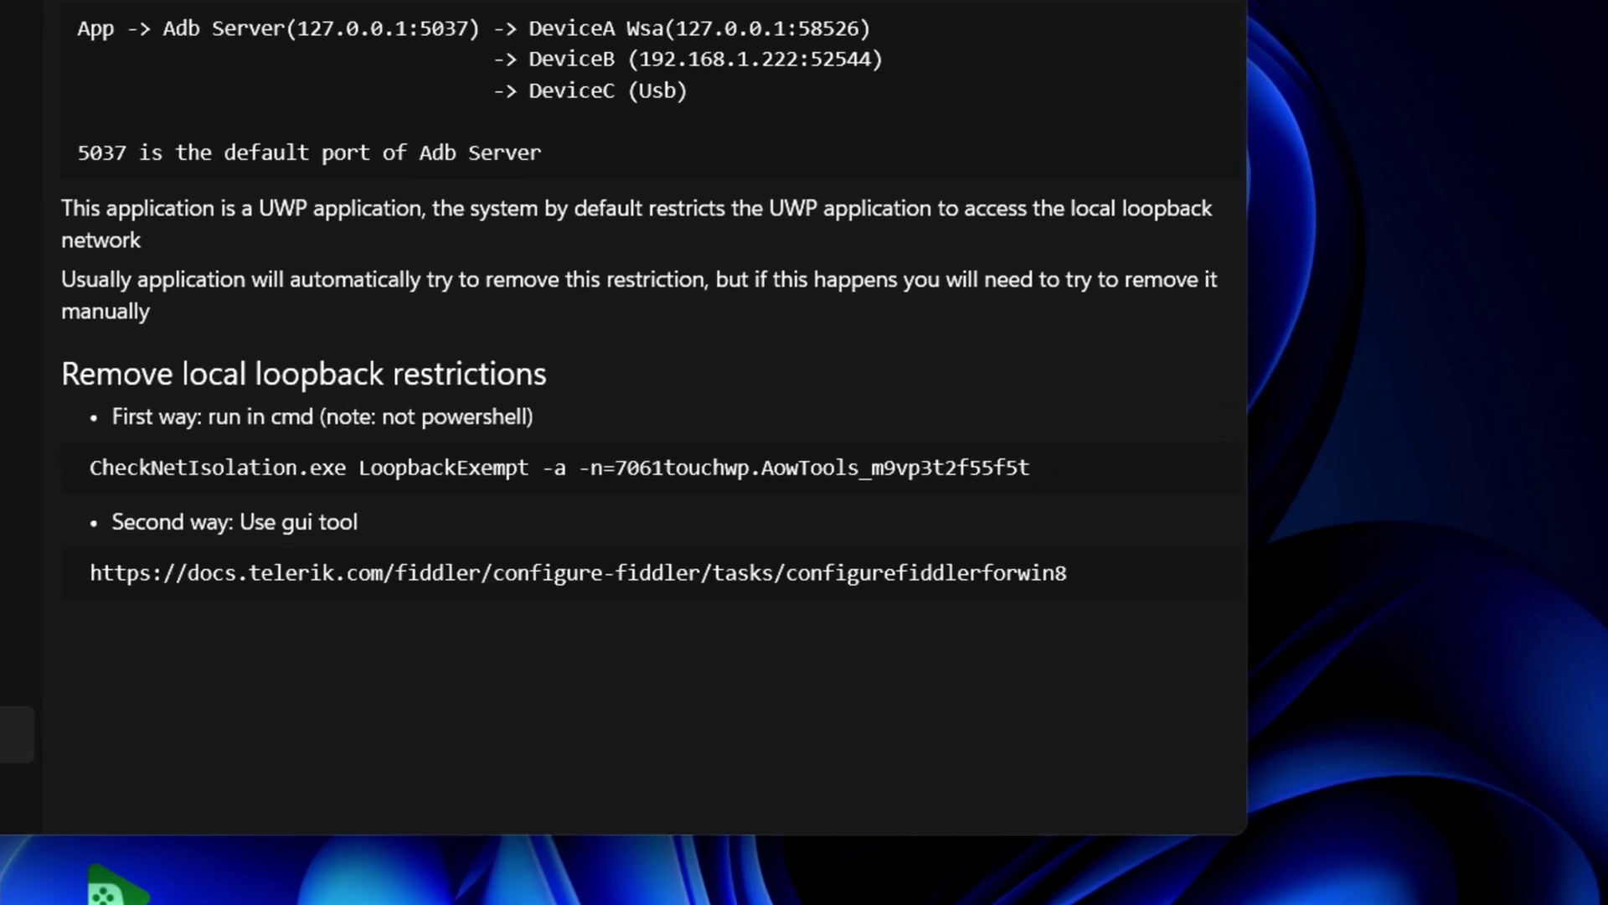
Run the copied CheckNetIsolation.exe LoopbackExempt command in a Command Prompt opened as administrator, and close that window
click(517, 850)
text(cmd)
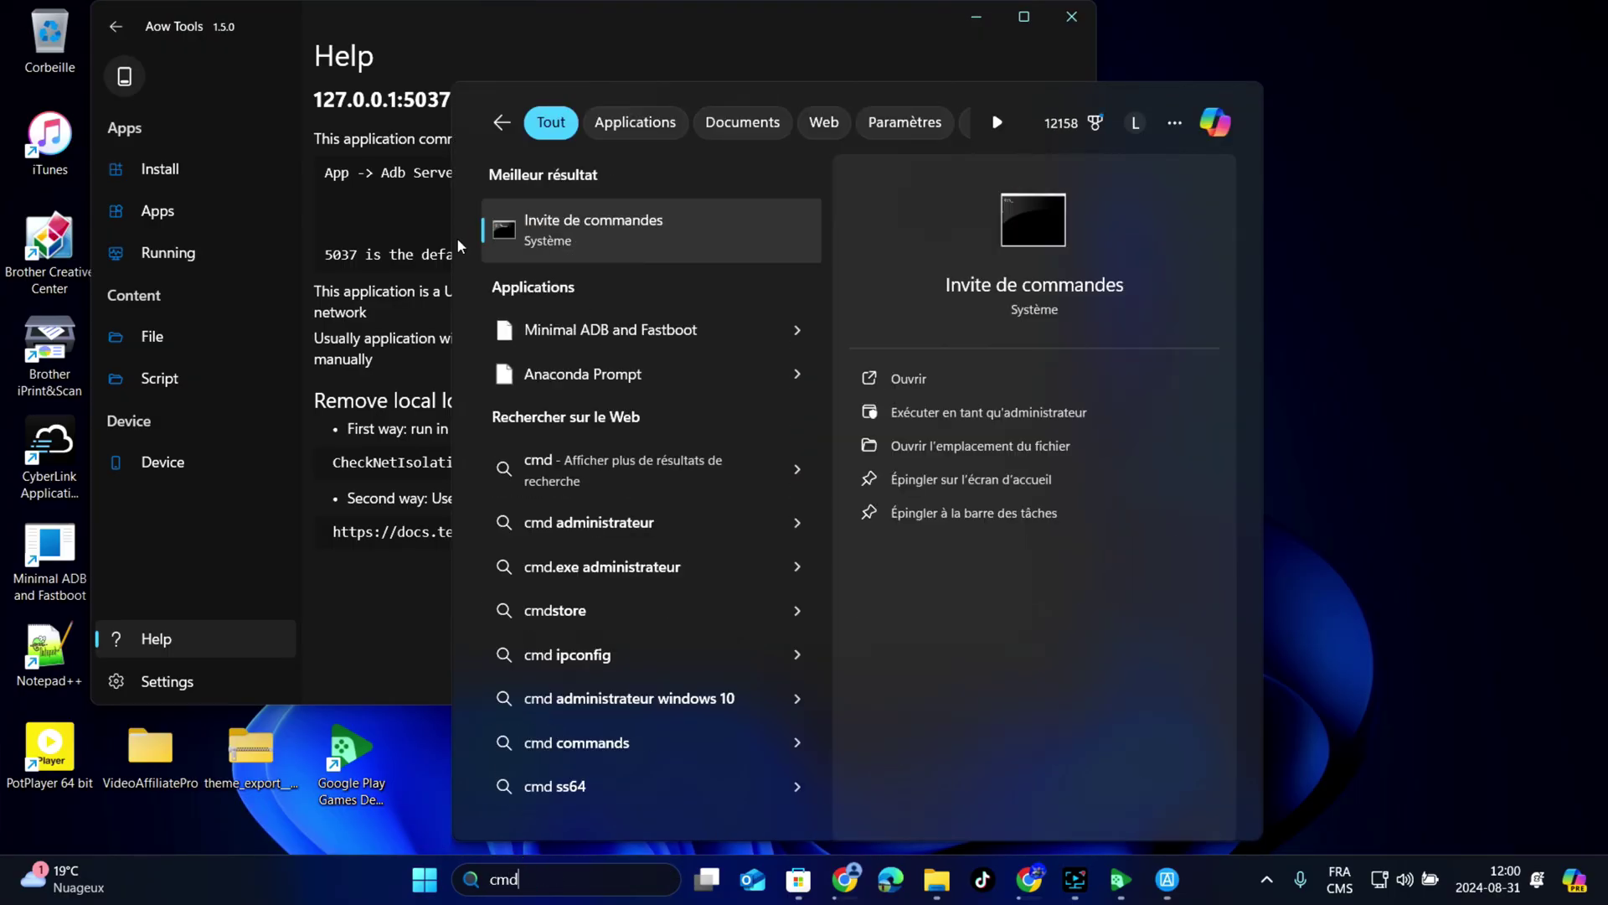
right_click(618, 239)
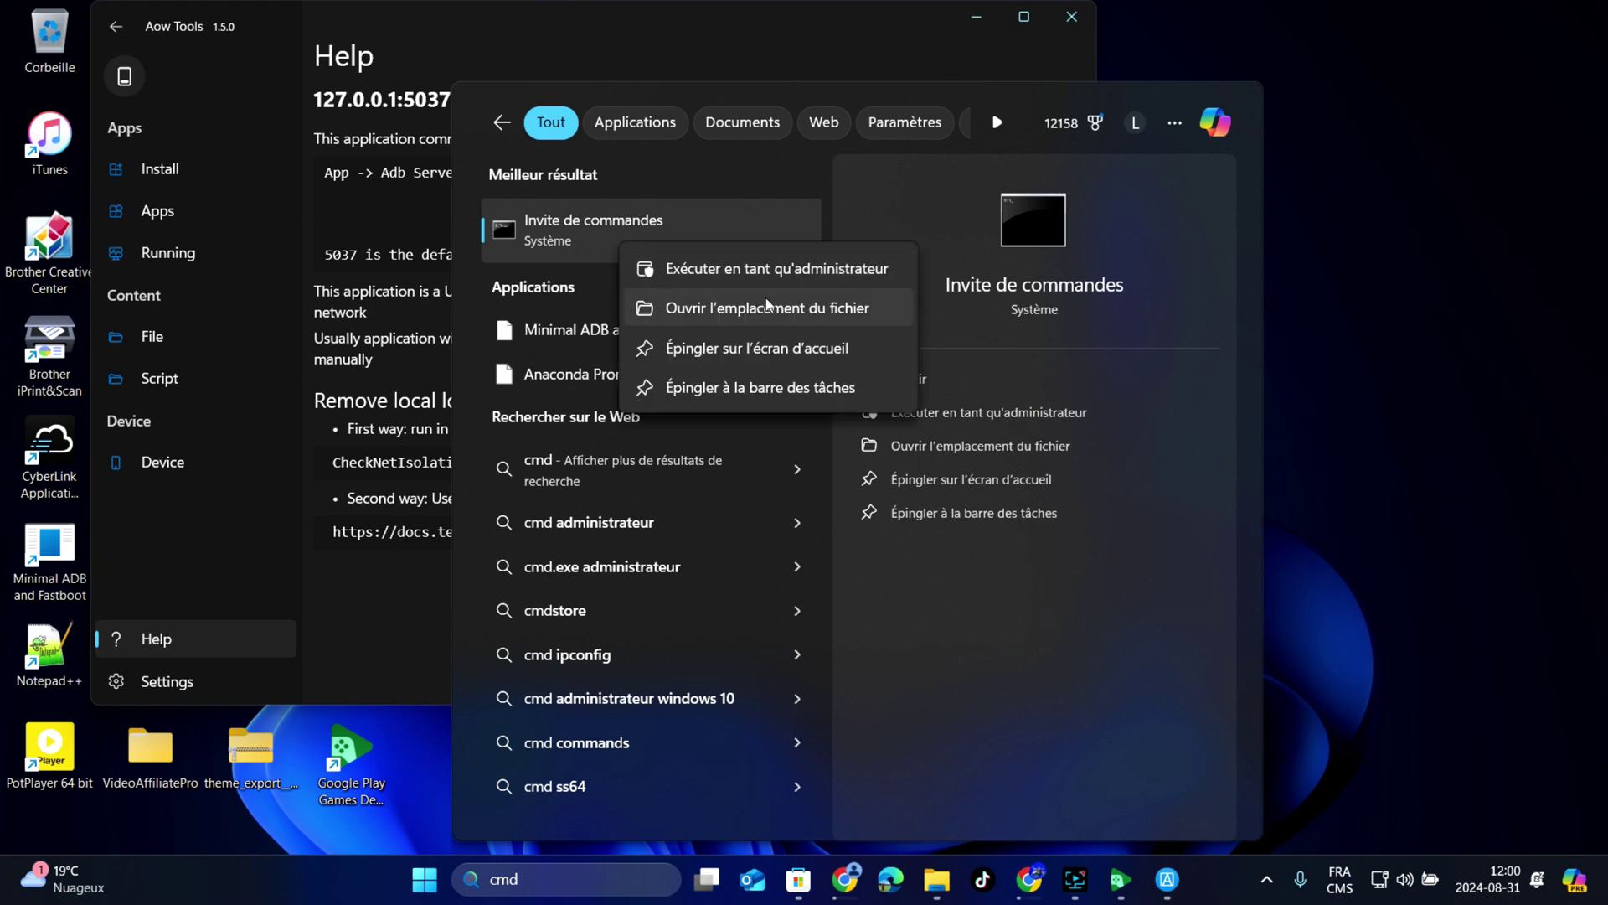
click(844, 268)
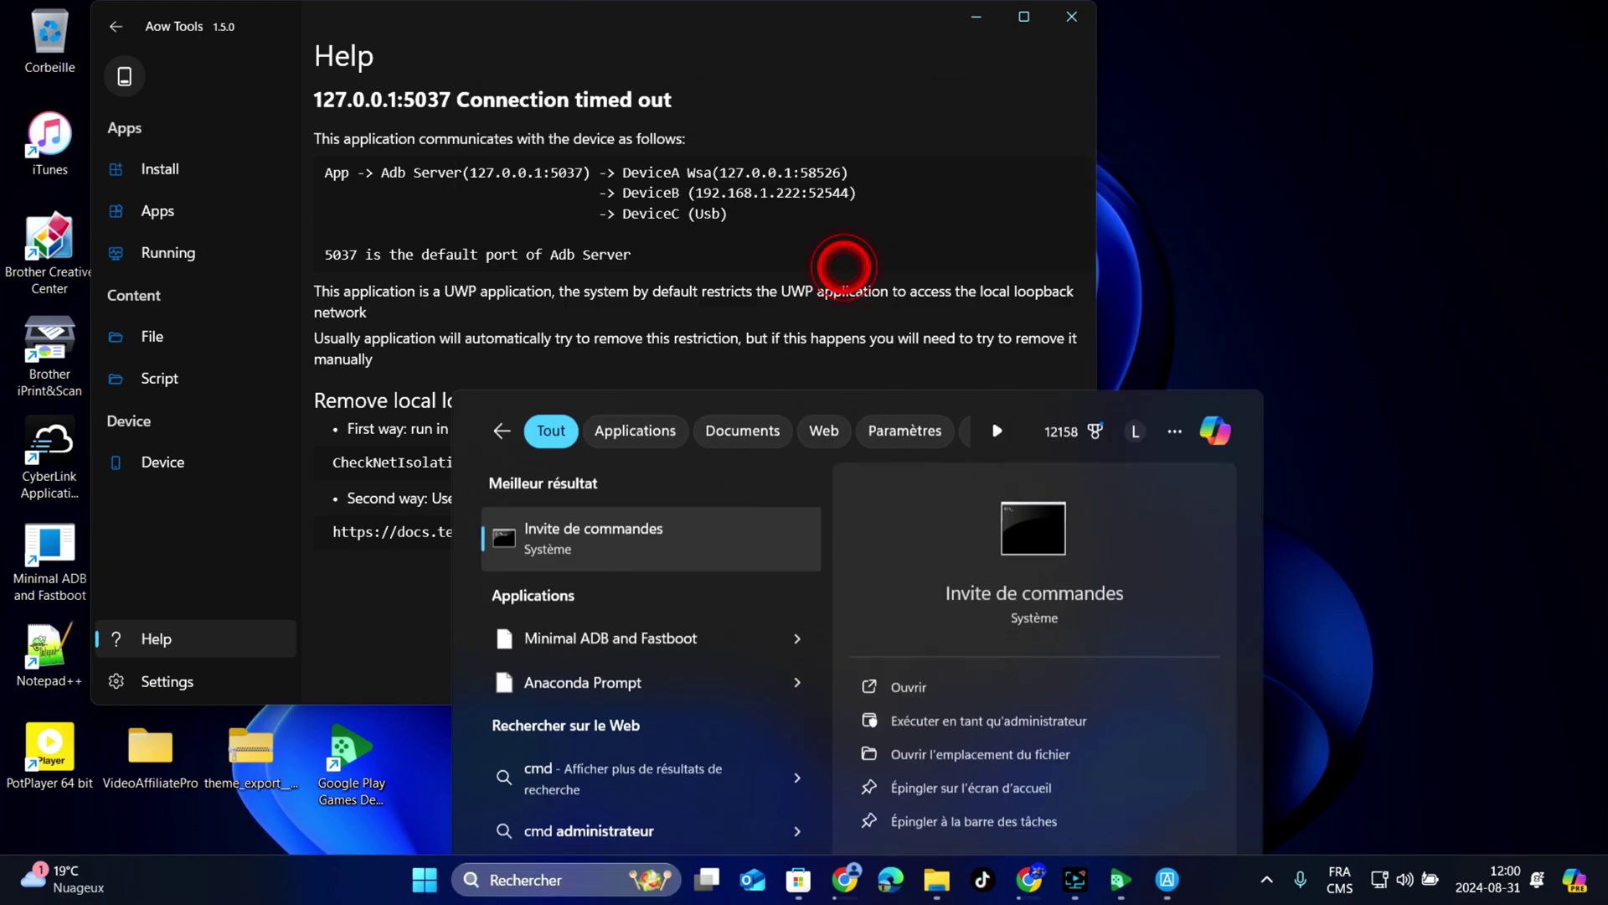
key(ctrl+v)
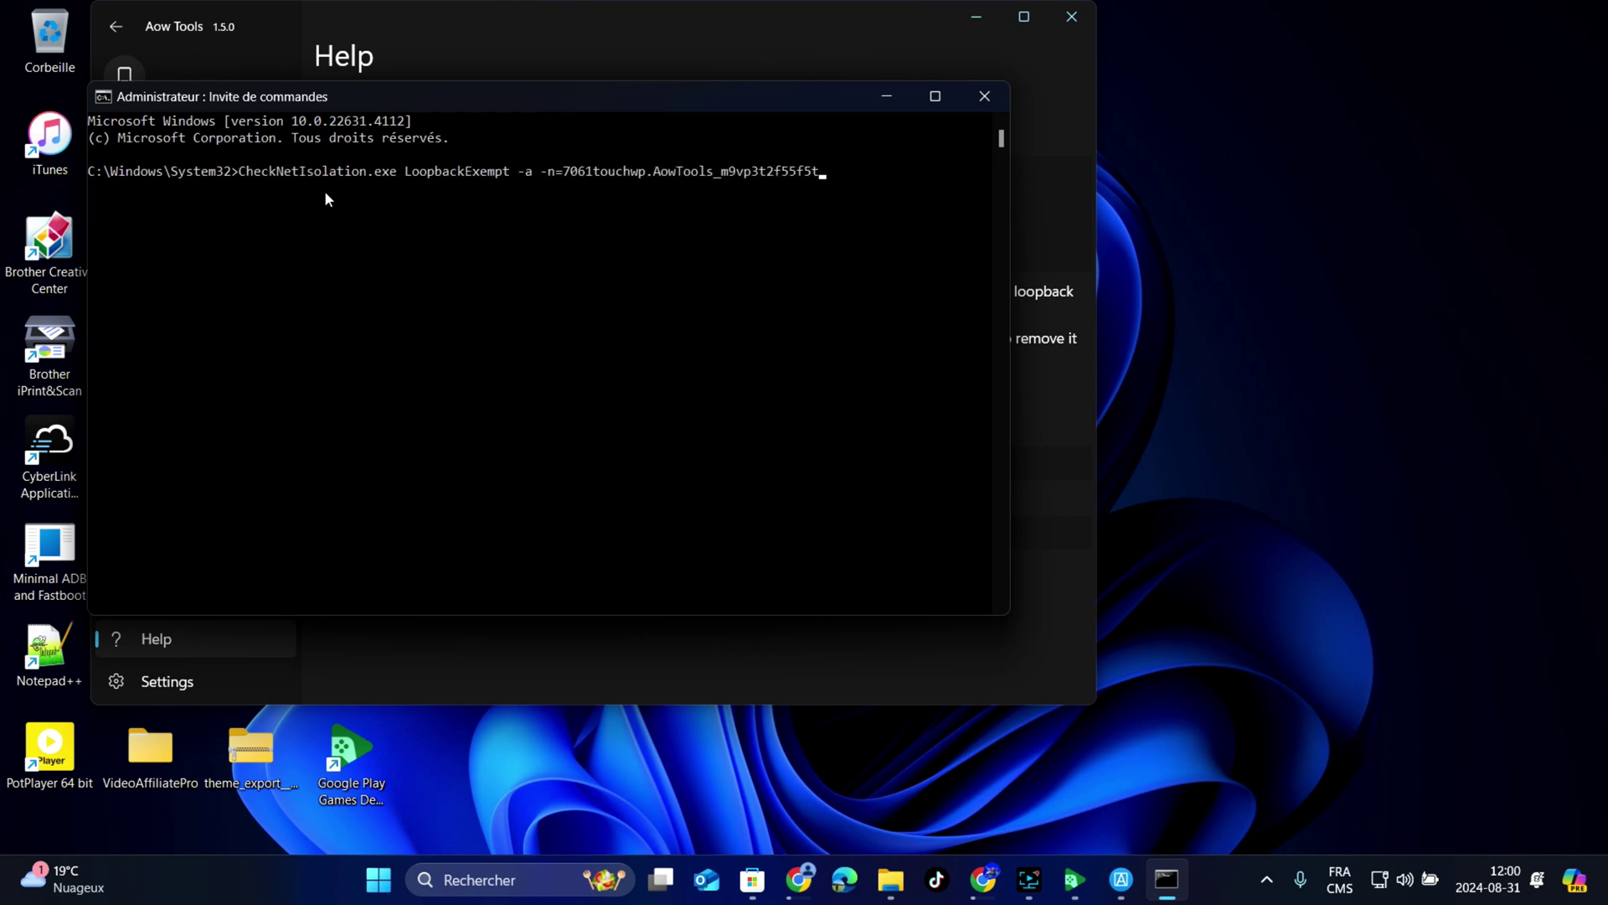
key(Return)
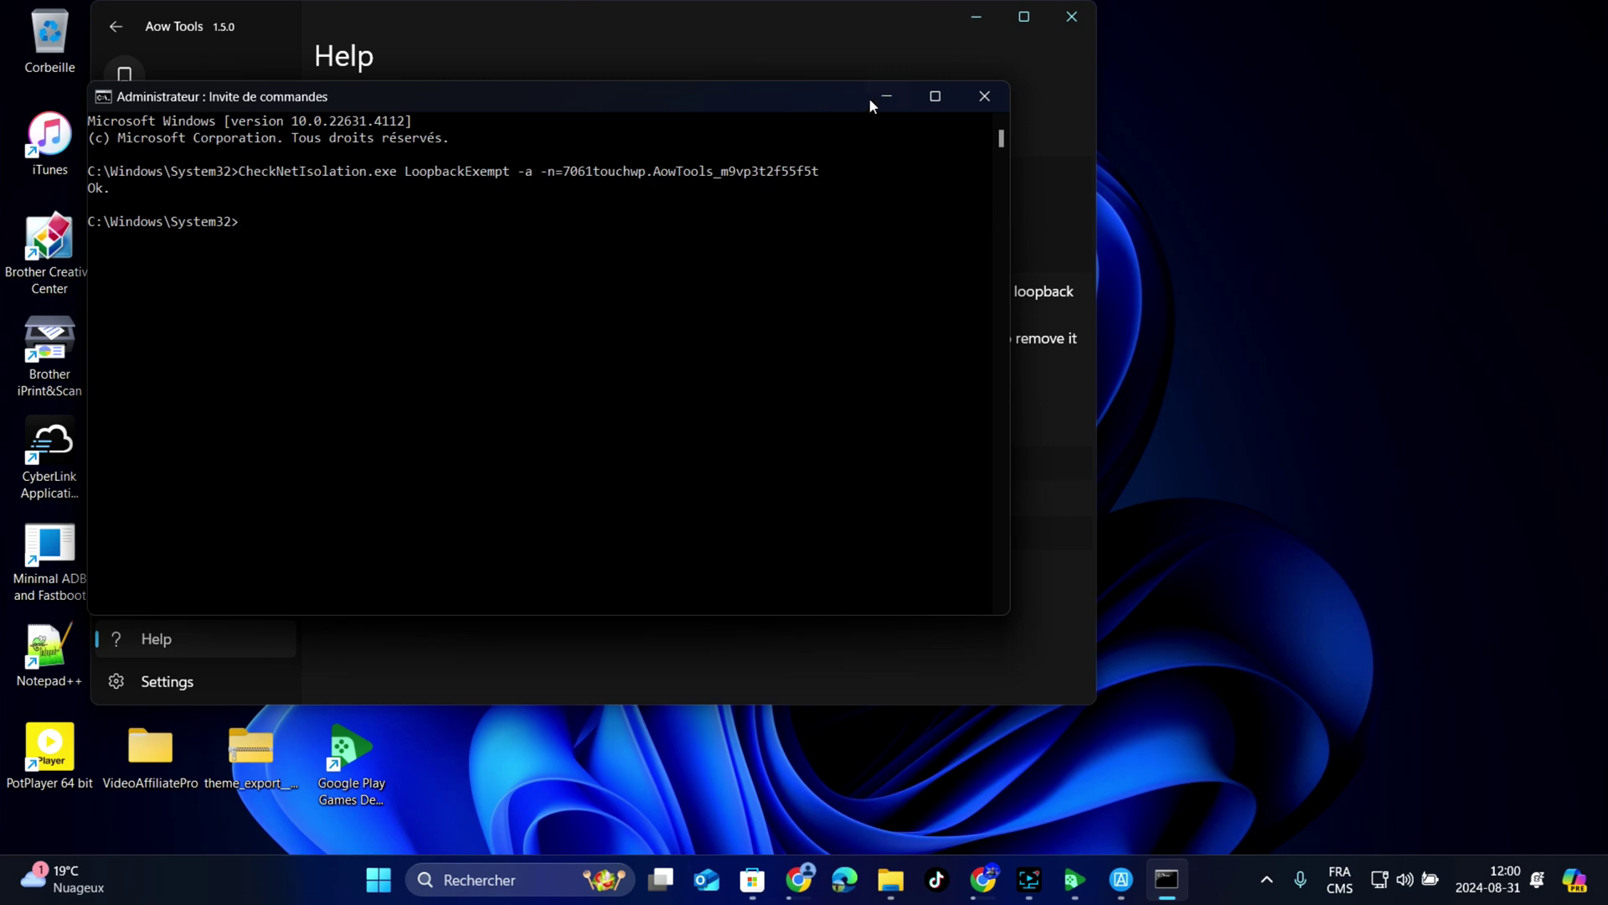
click(983, 96)
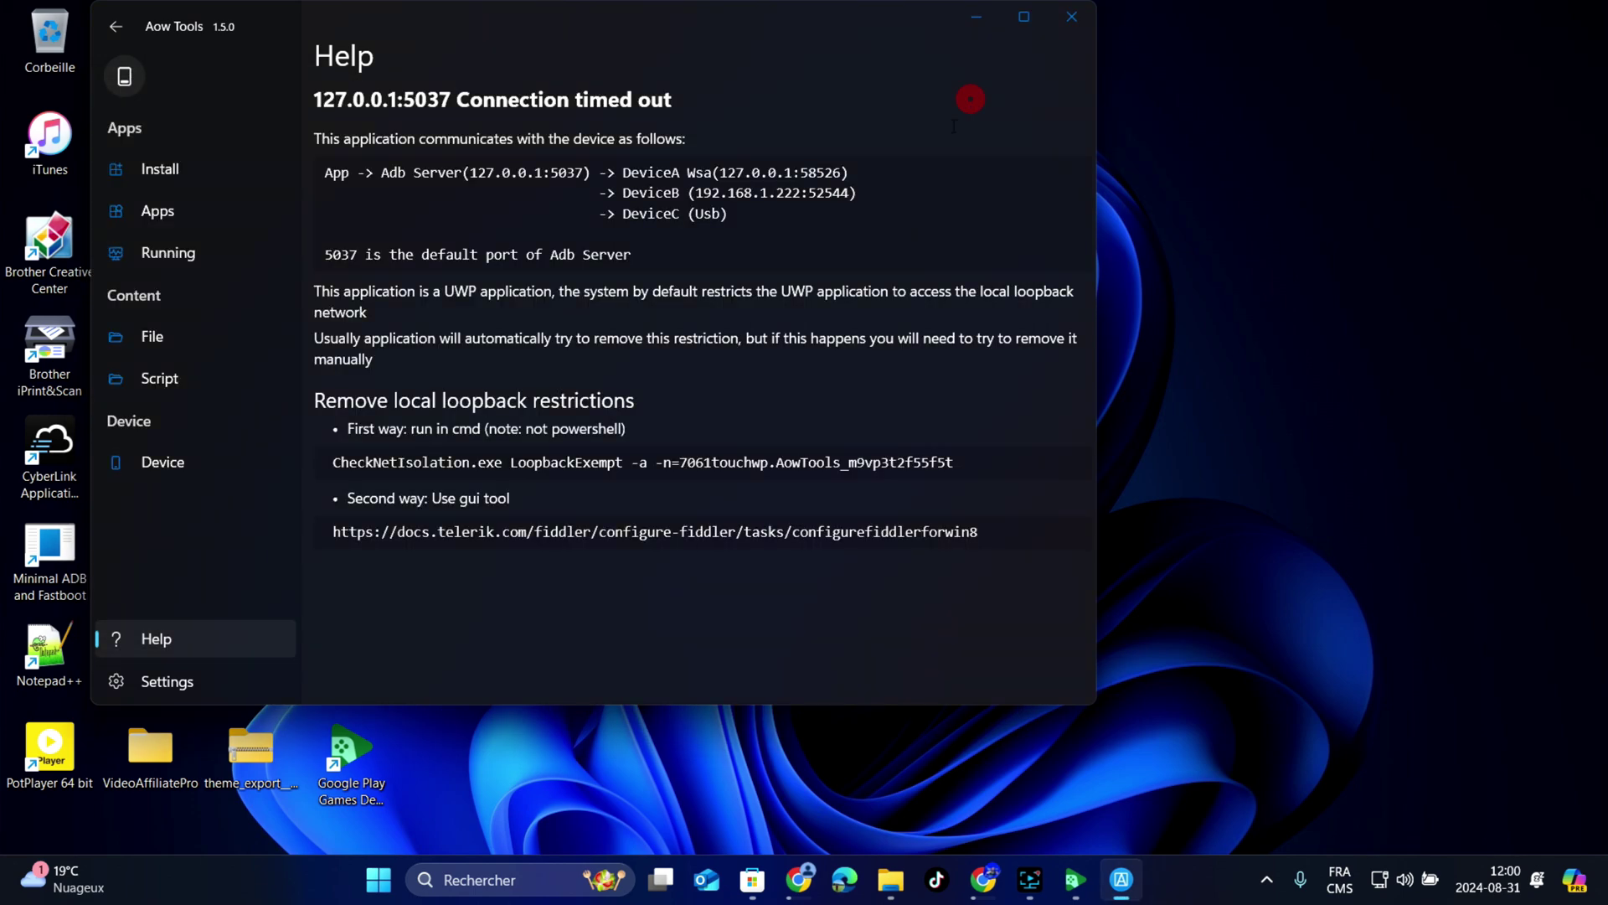
Set vsoc_kiwi_x86_64 at localhost:6520 as the default device and open the APK installation page
click(181, 462)
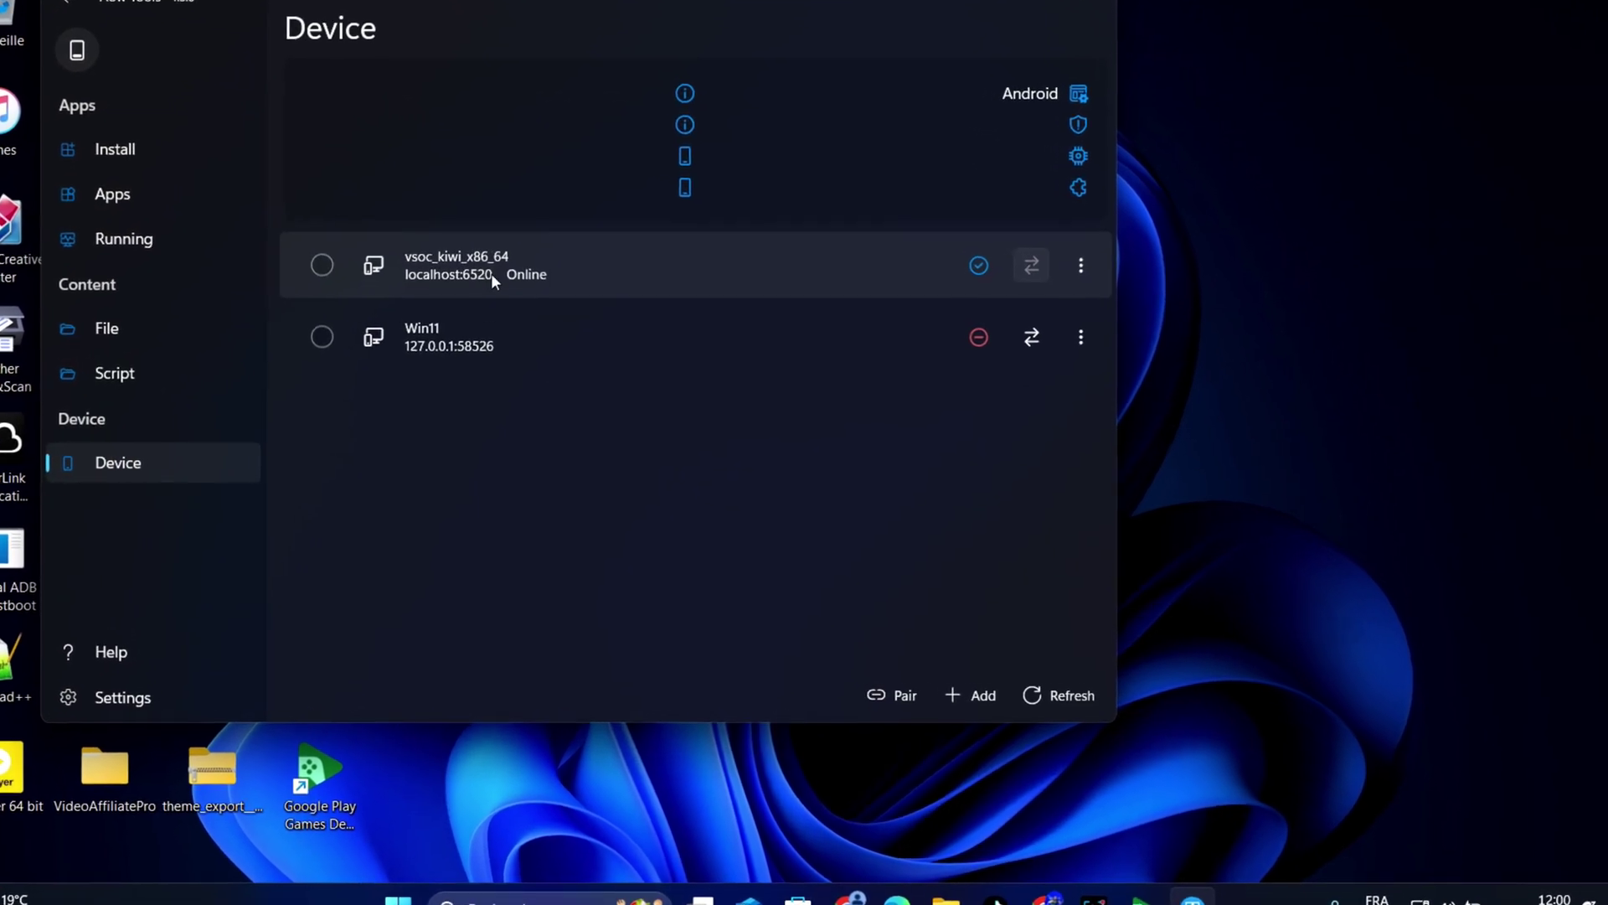
click(354, 312)
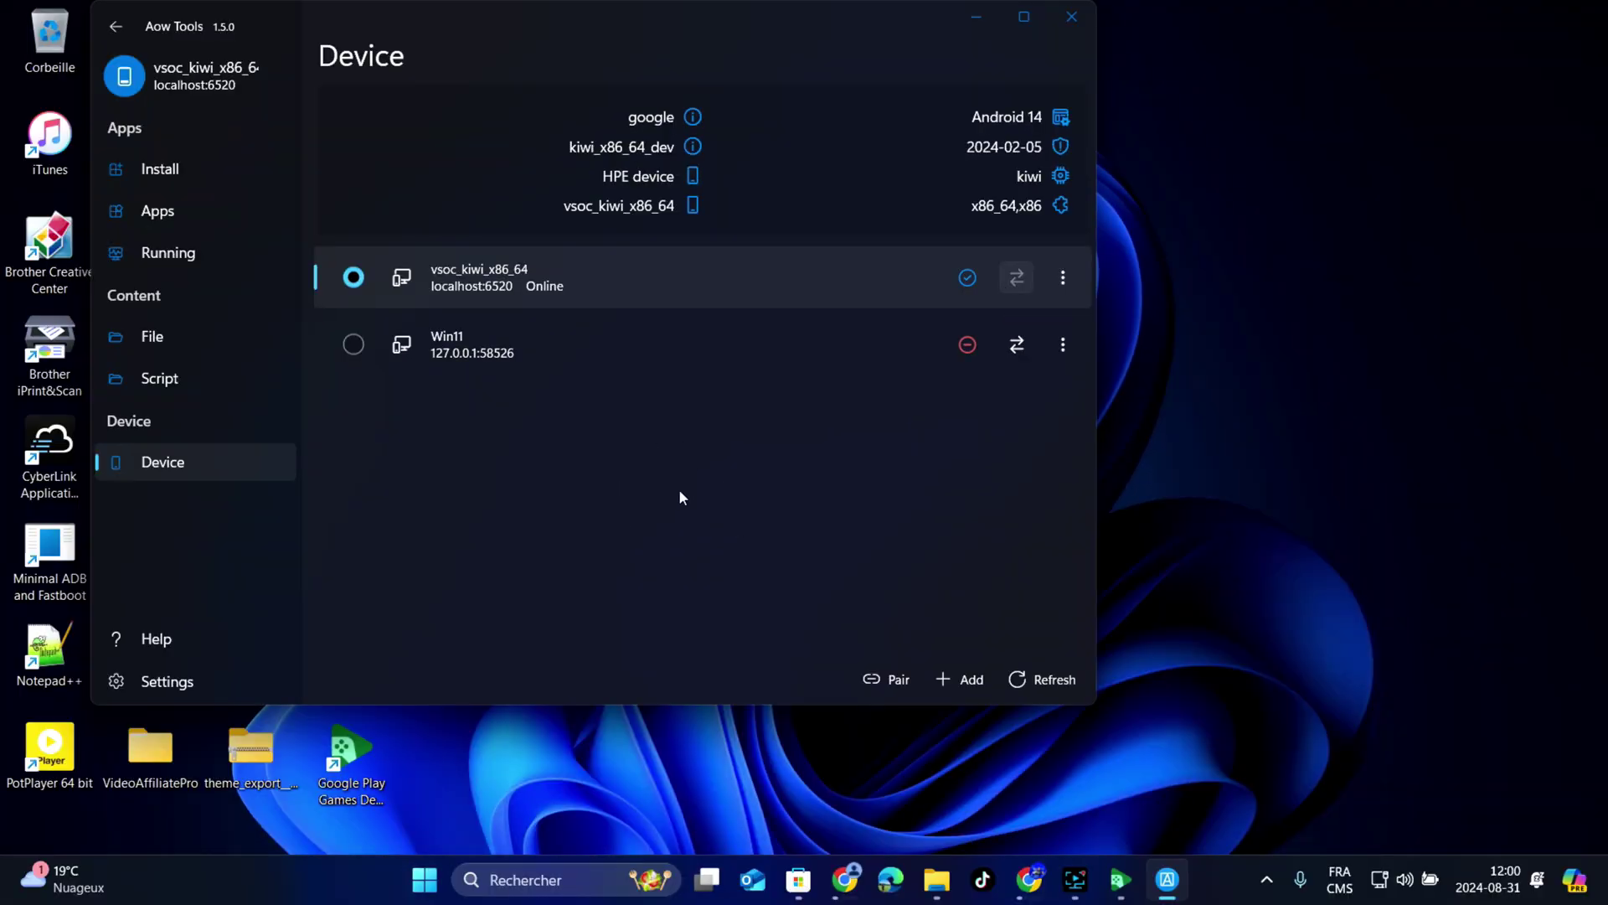
click(174, 205)
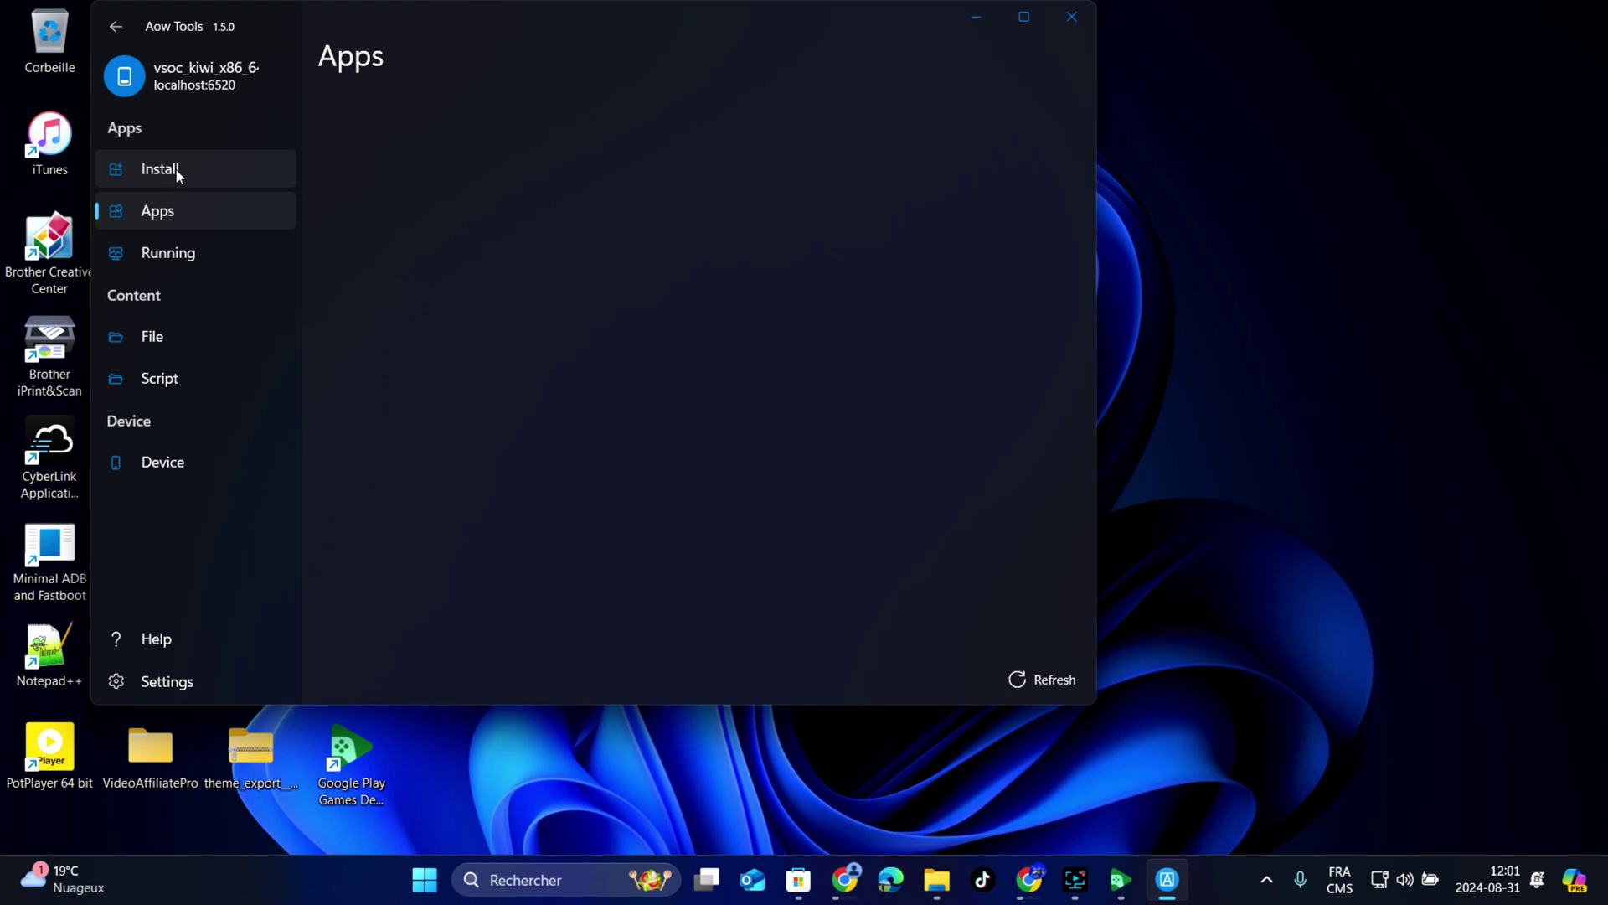
click(178, 169)
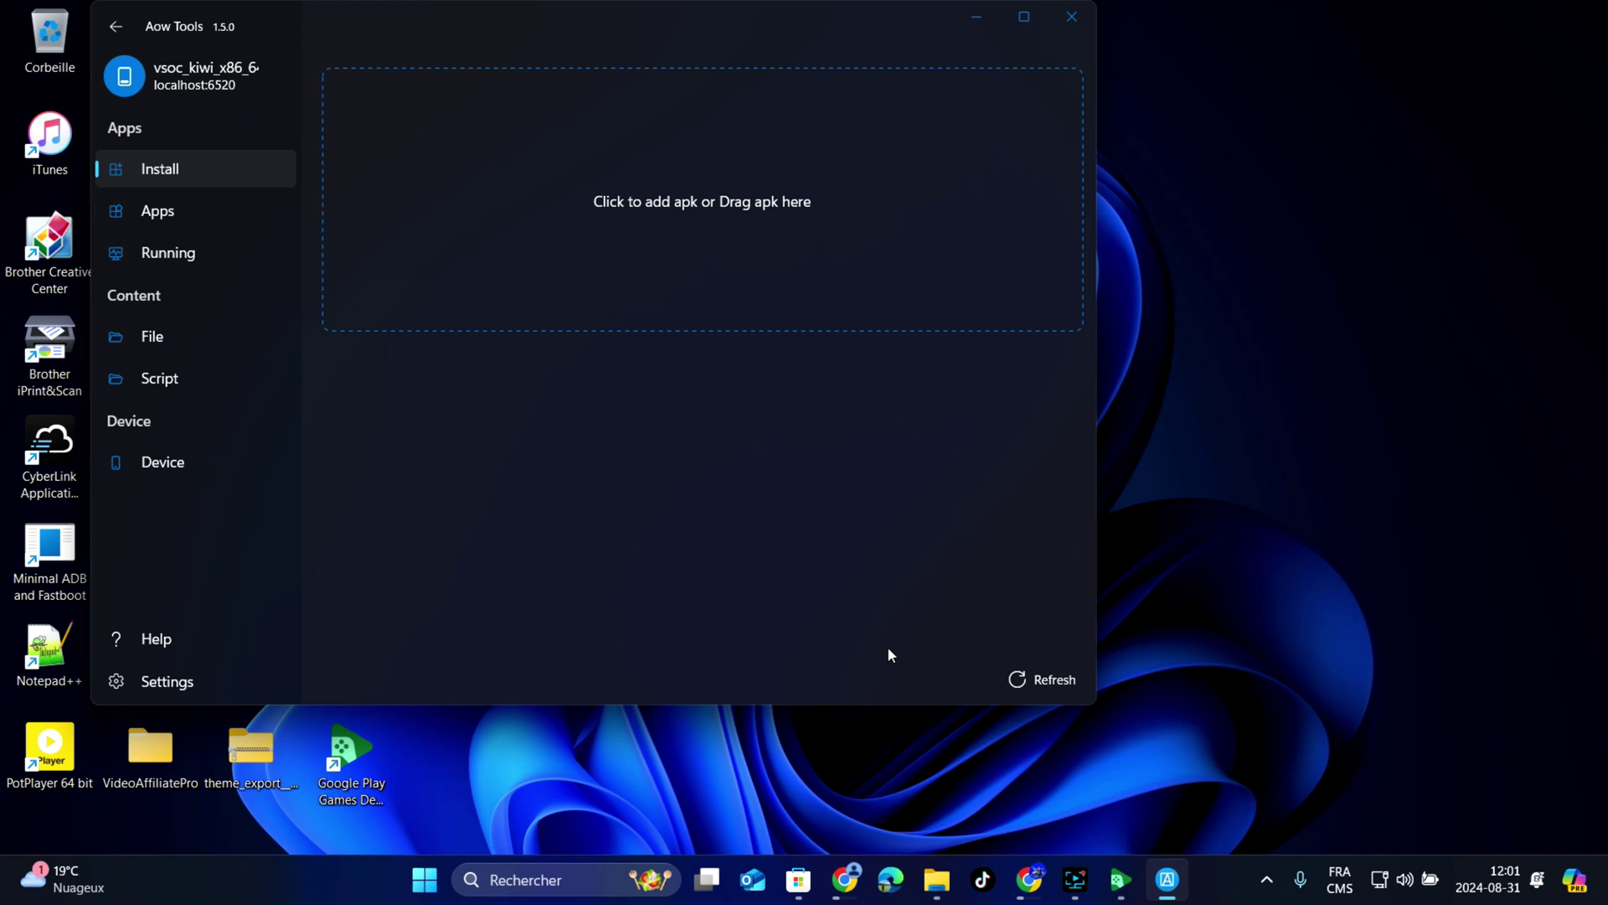
Switch to the Google Play Games emulator to check its app list, close the list and return to Aow Tools
click(1121, 879)
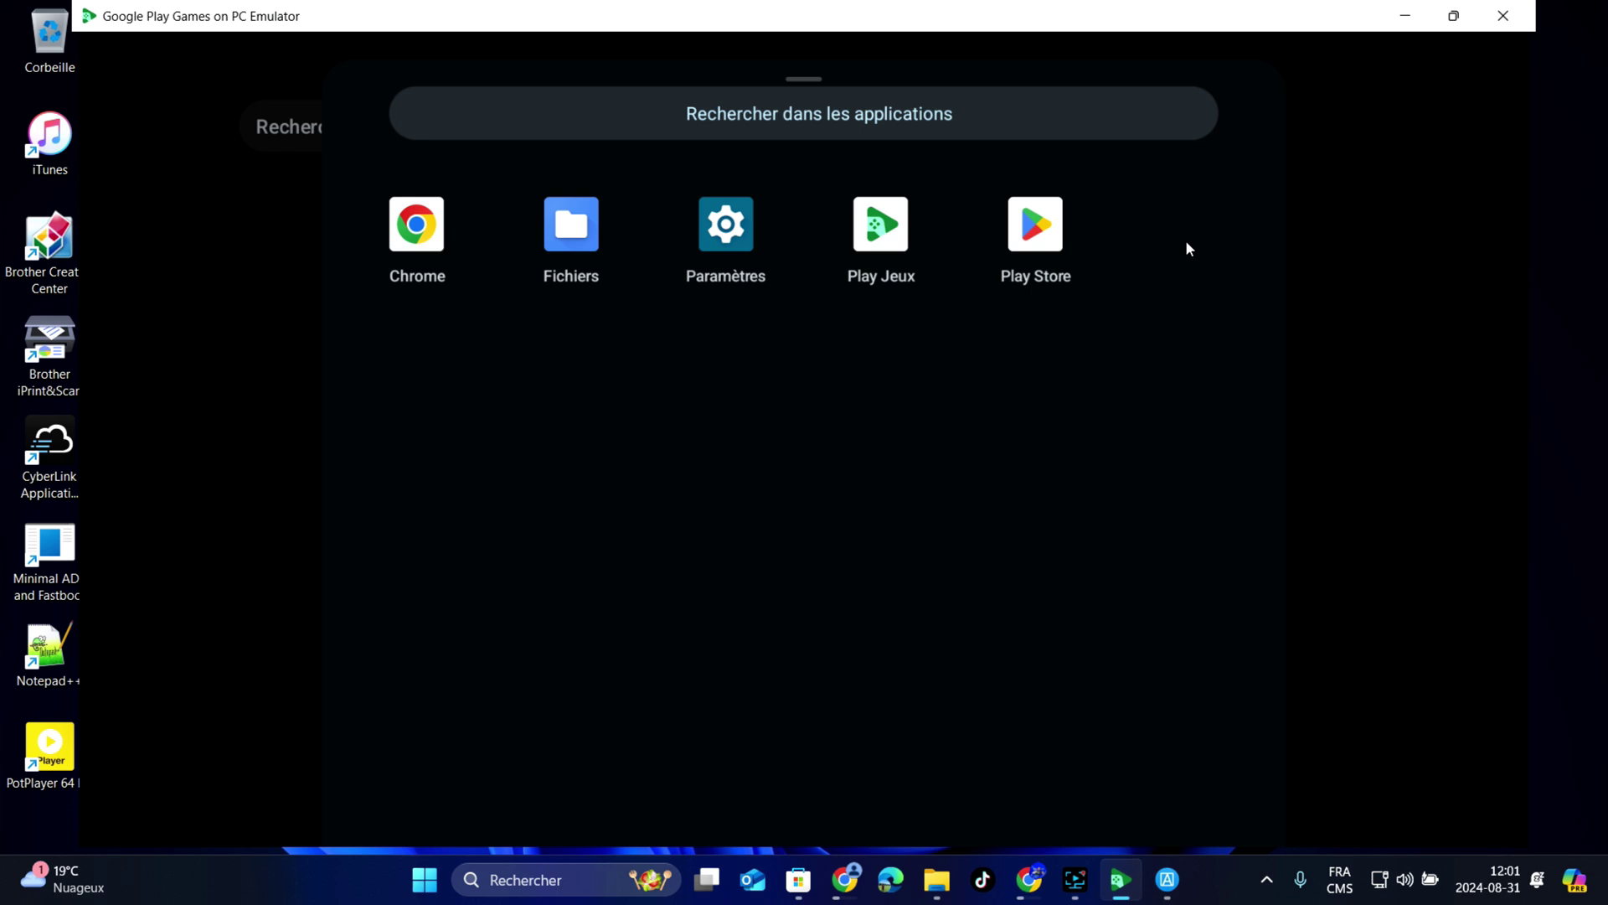
click(233, 312)
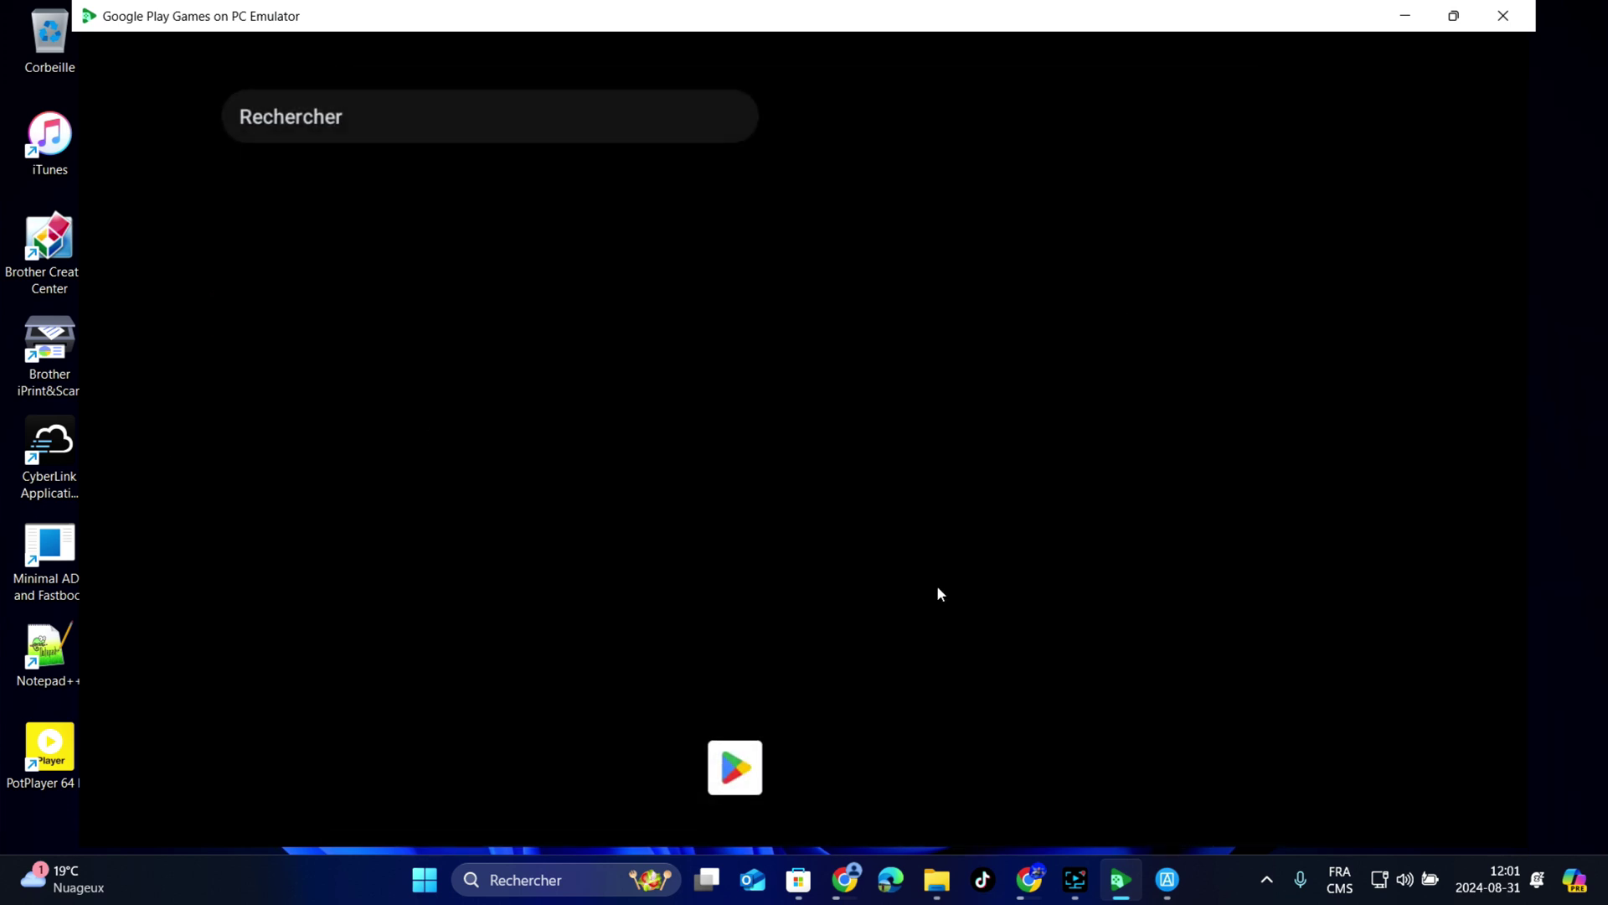
click(1168, 881)
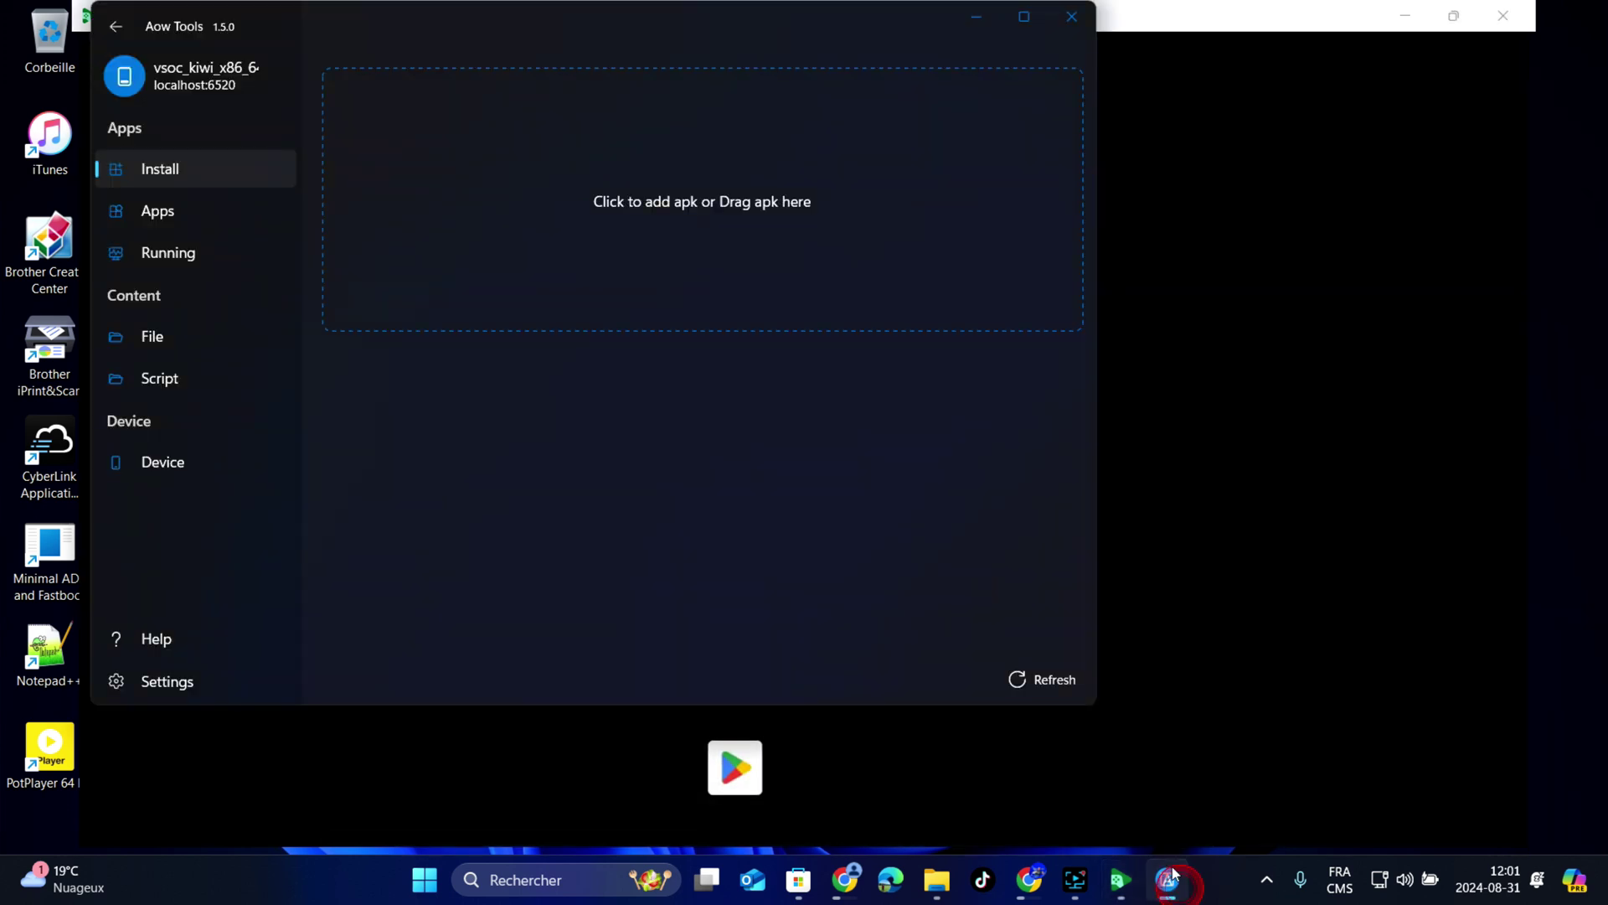
Install the YacineTV__V3.1 APK from the Téléchargements folder onto the connected device
click(747, 208)
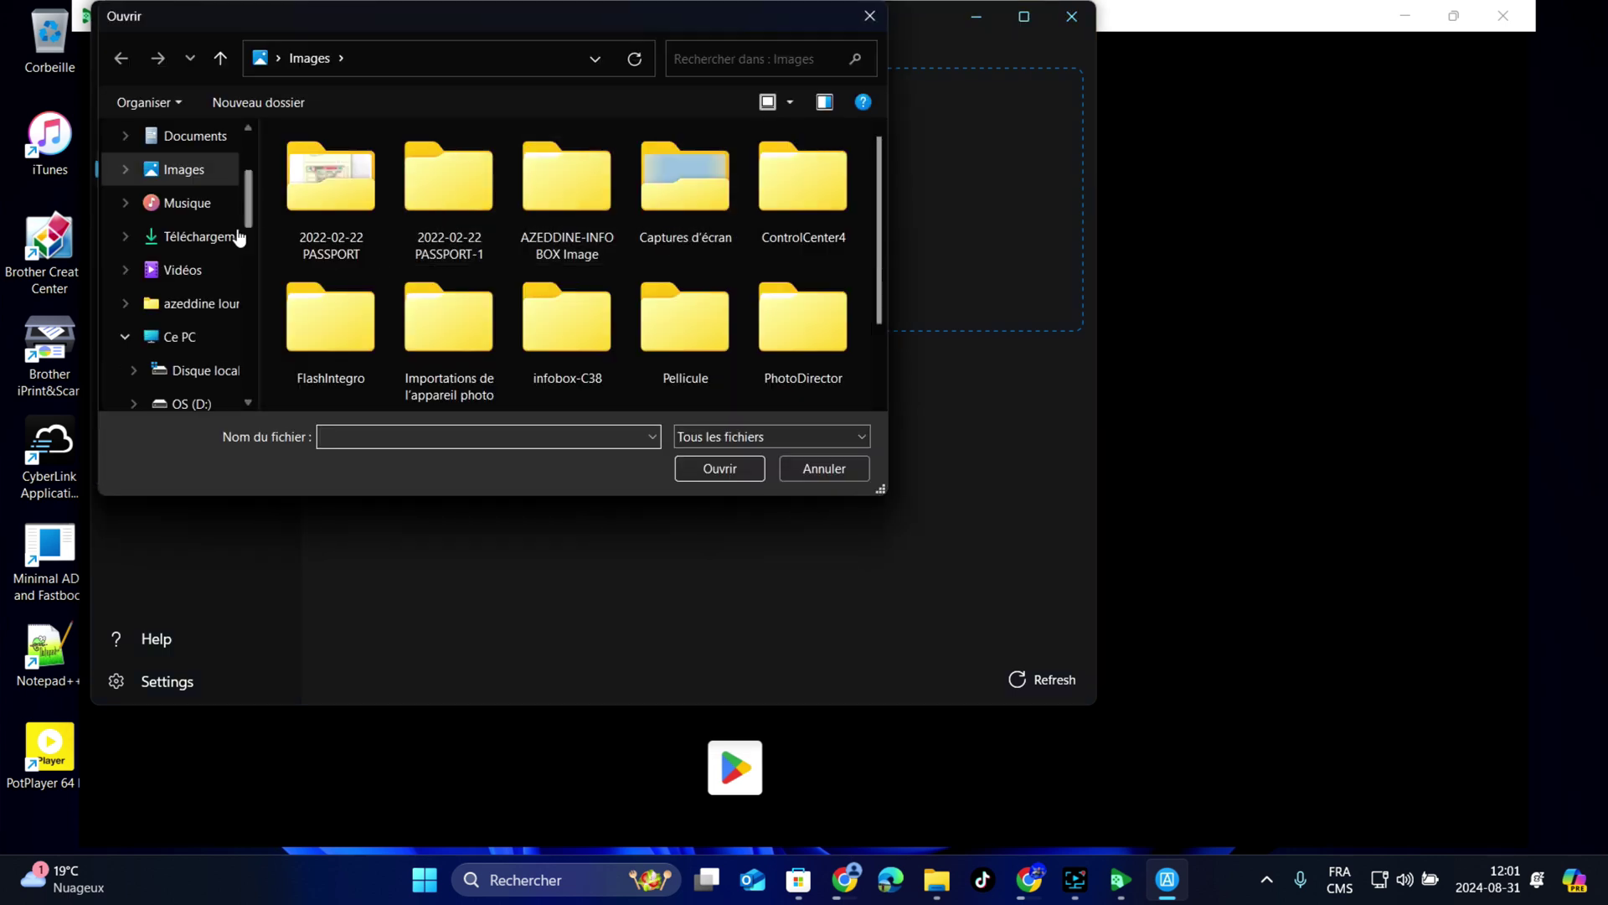
scroll(191, 403, up, 3)
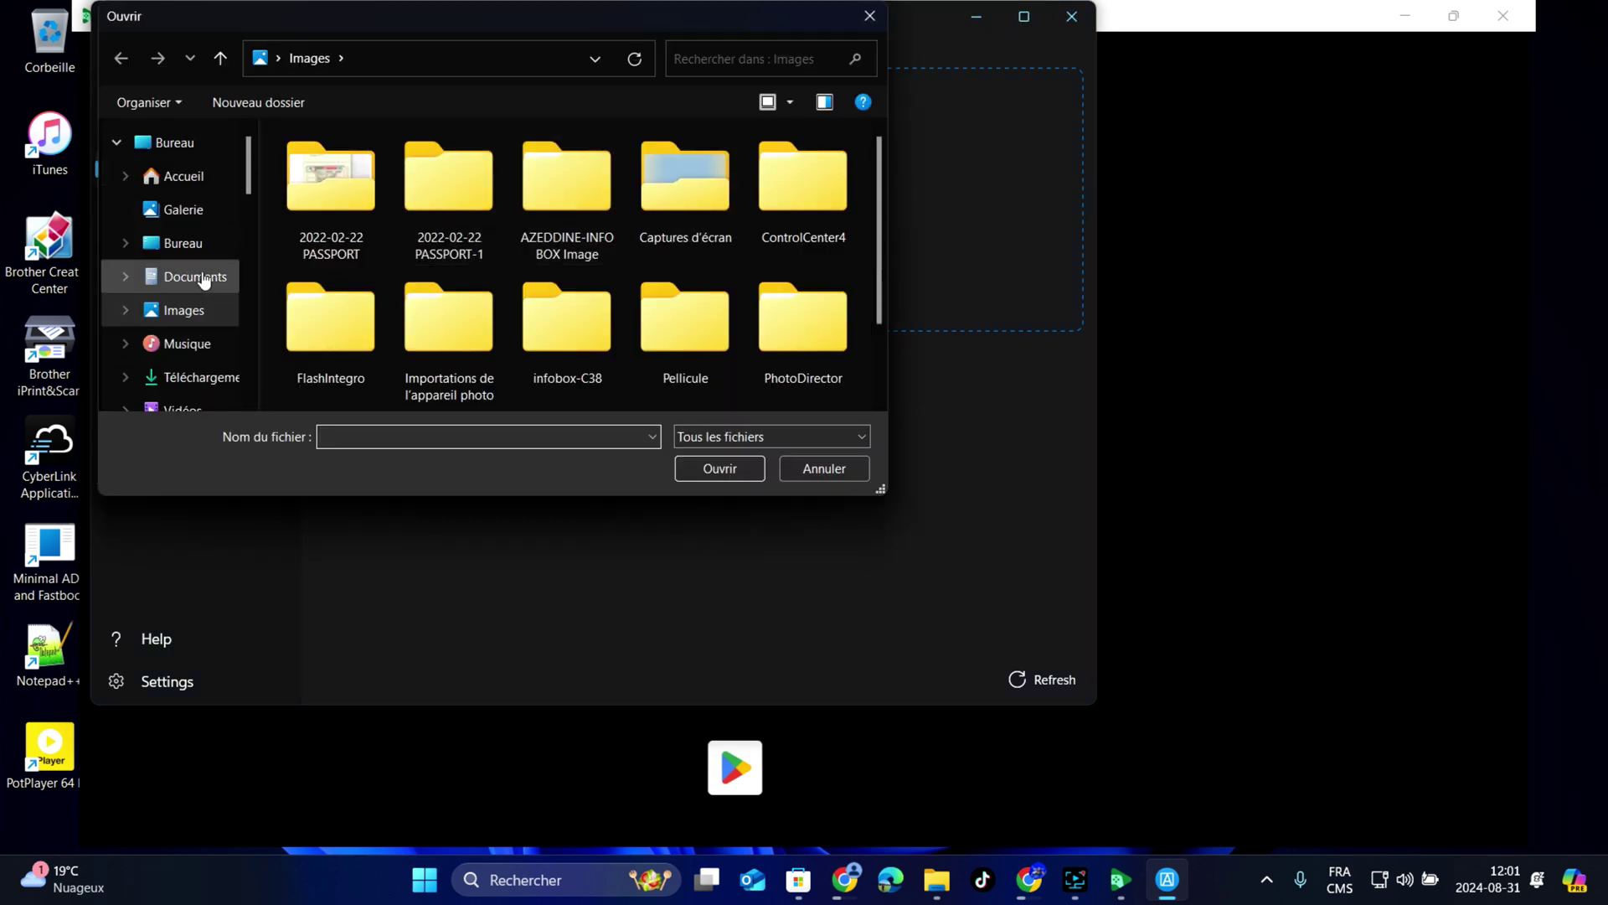
click(208, 375)
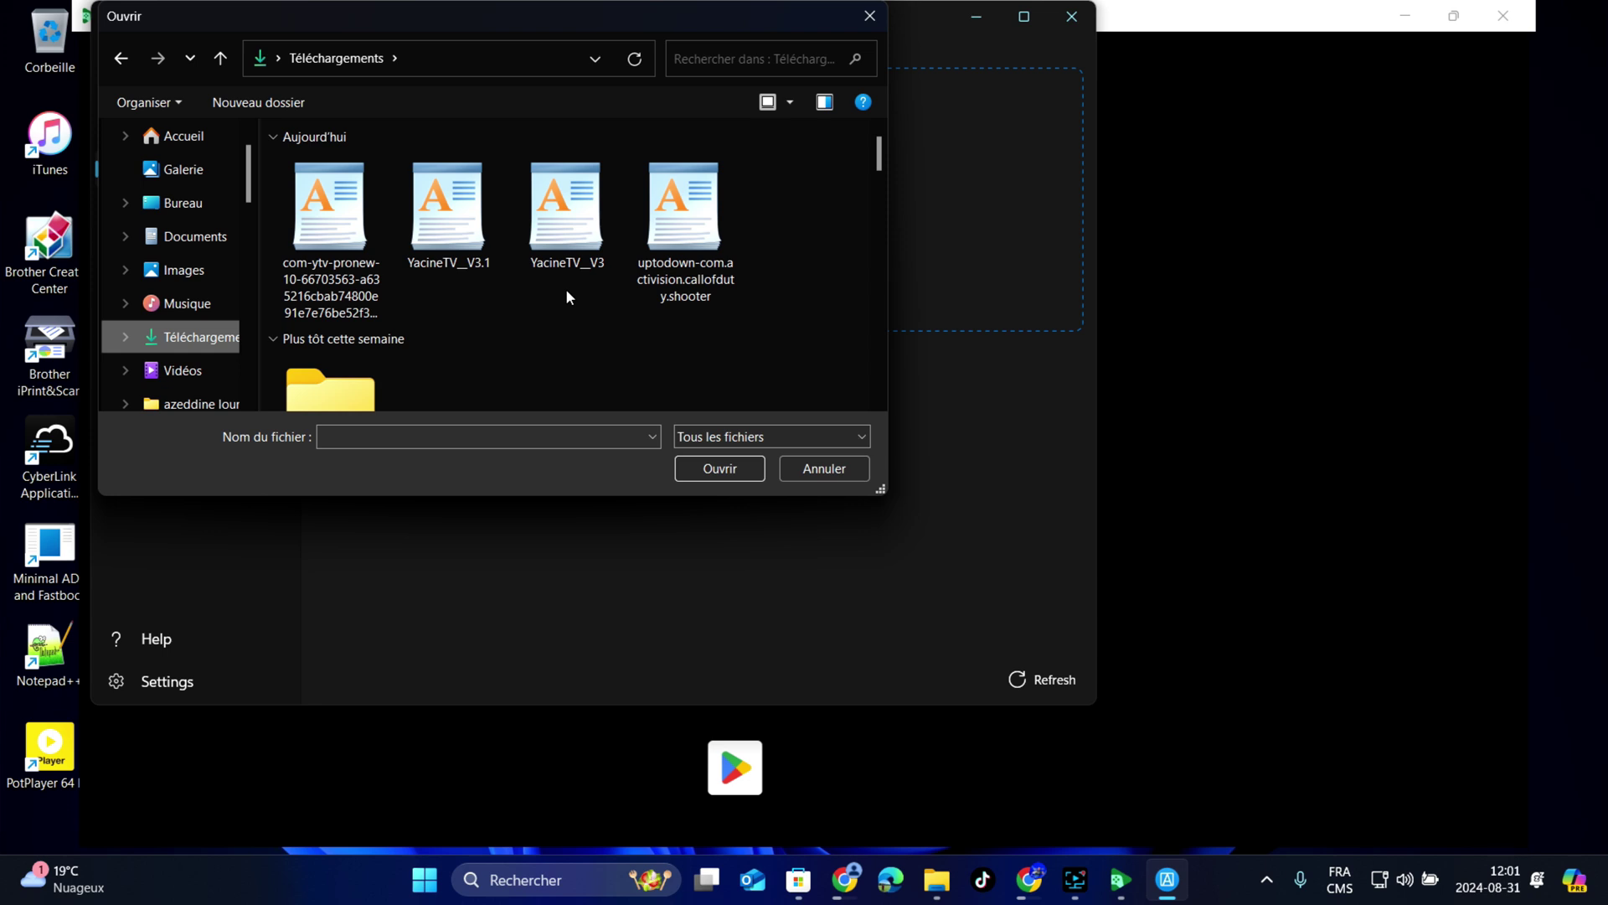
click(452, 209)
click(722, 470)
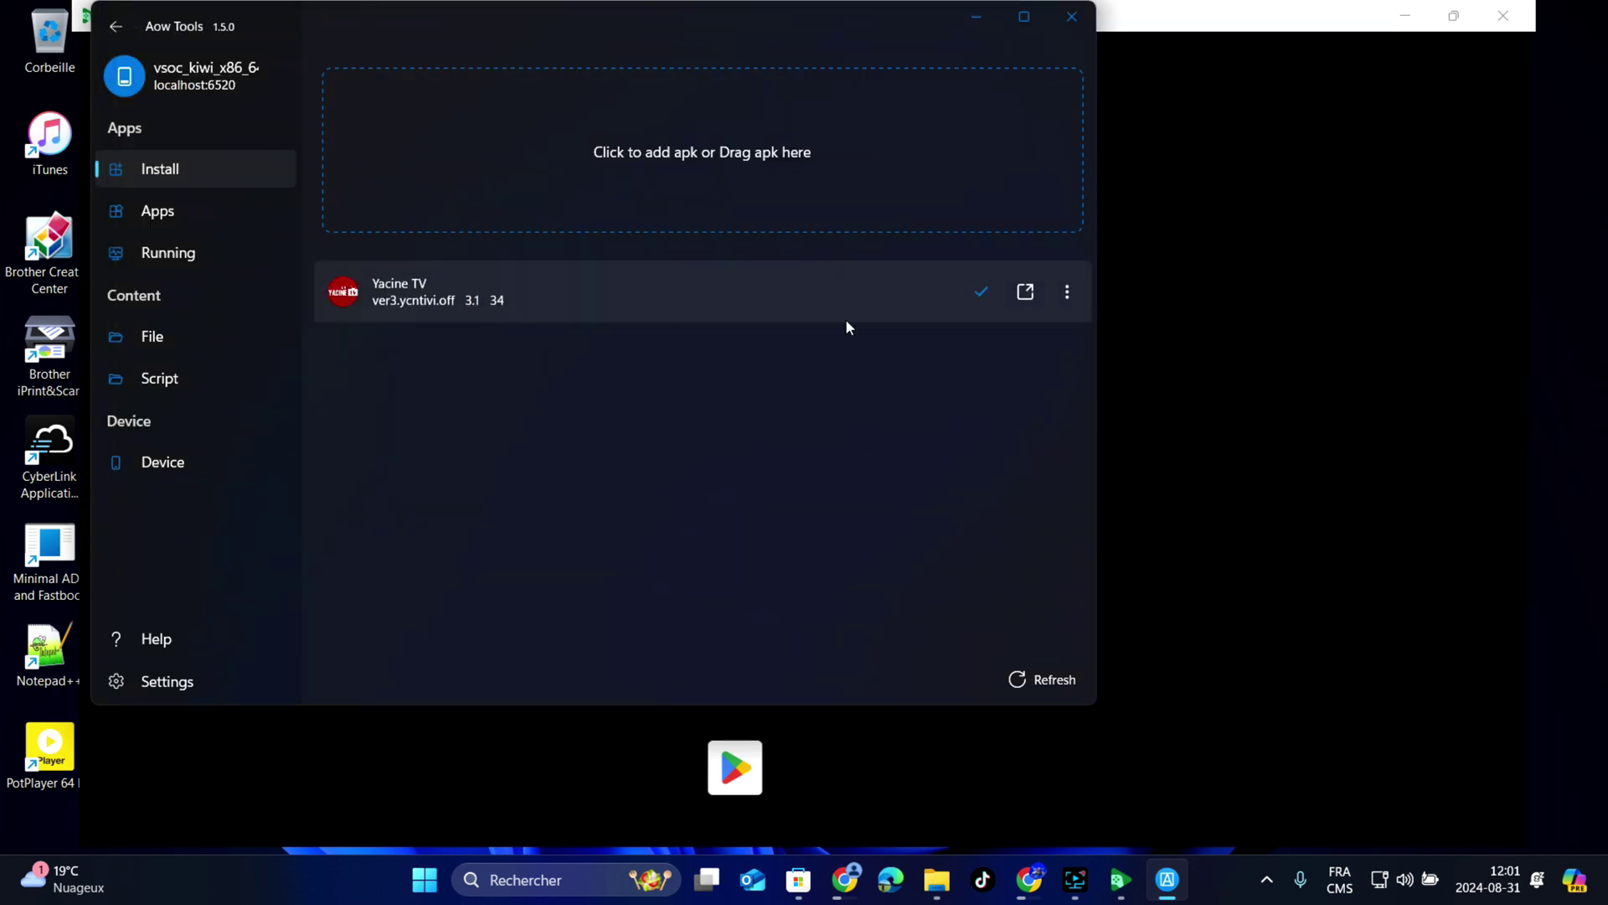
Switch to the emulator and launch Yacine TV from its app list
click(1339, 504)
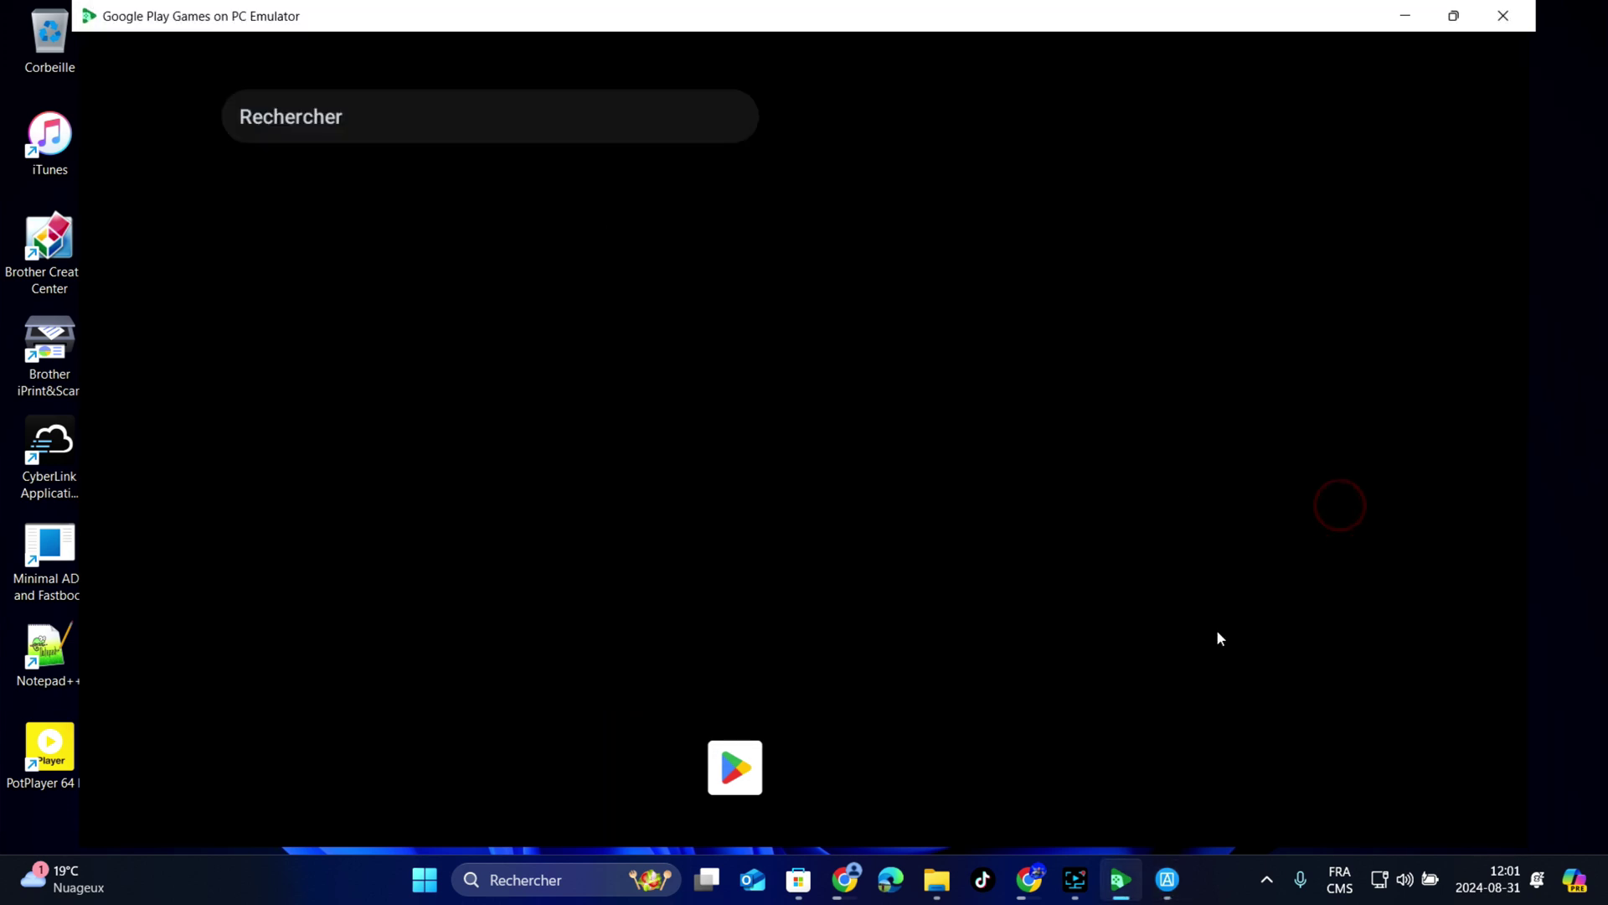
drag(871, 760, 888, 405)
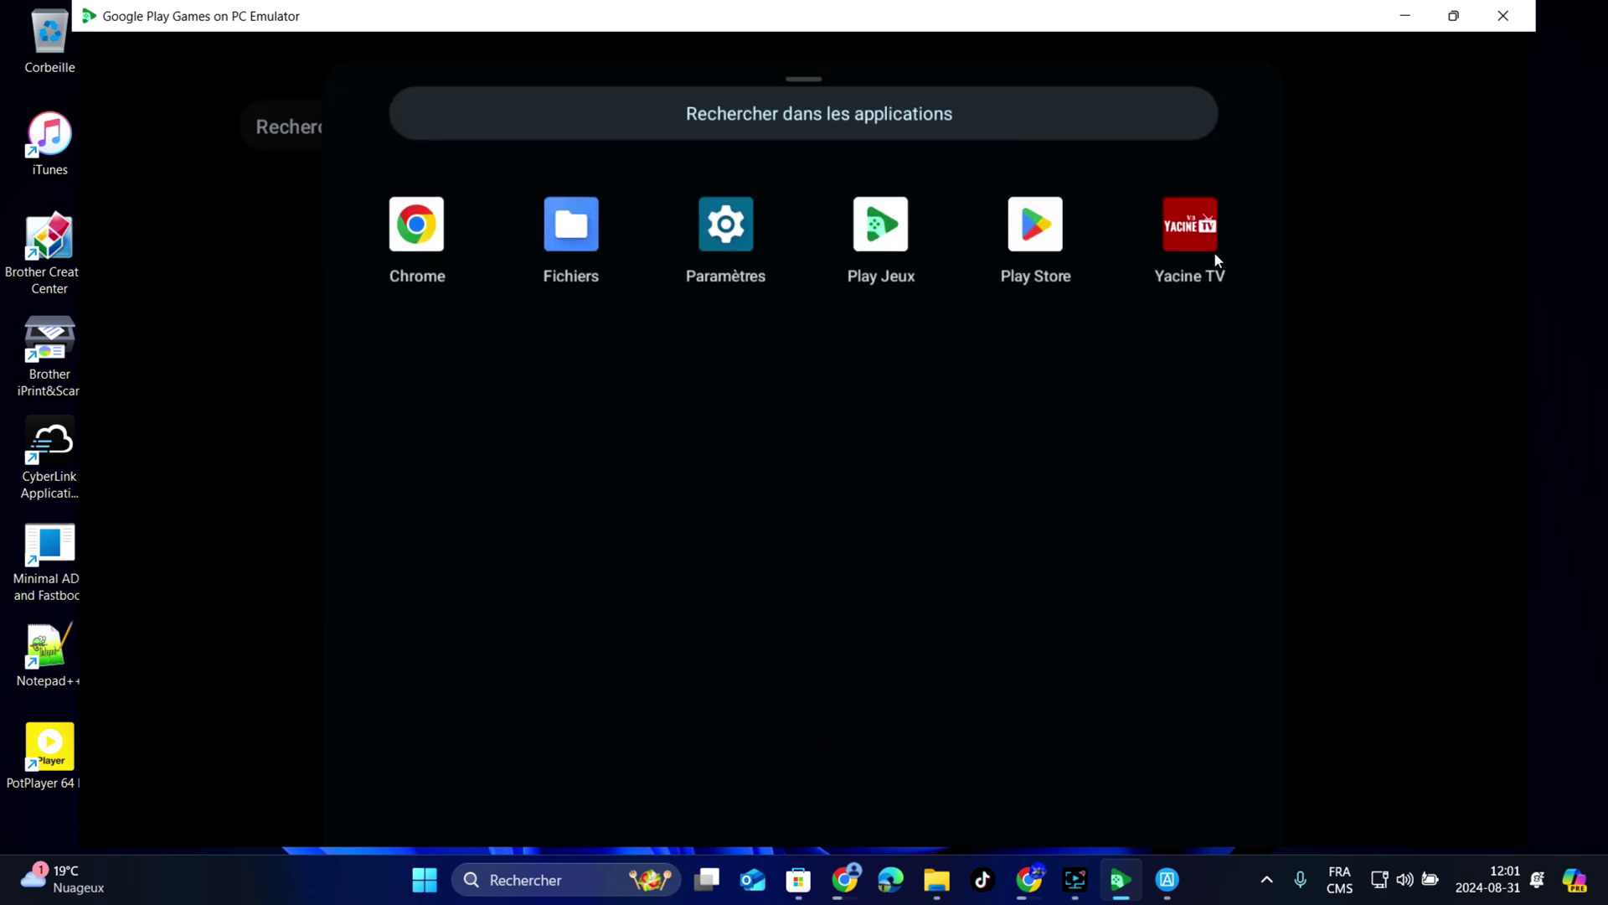
click(1203, 241)
Return to Aow Tools and install the ATLASPRO ONTV APK from the Téléchargements folder
click(1167, 879)
click(688, 171)
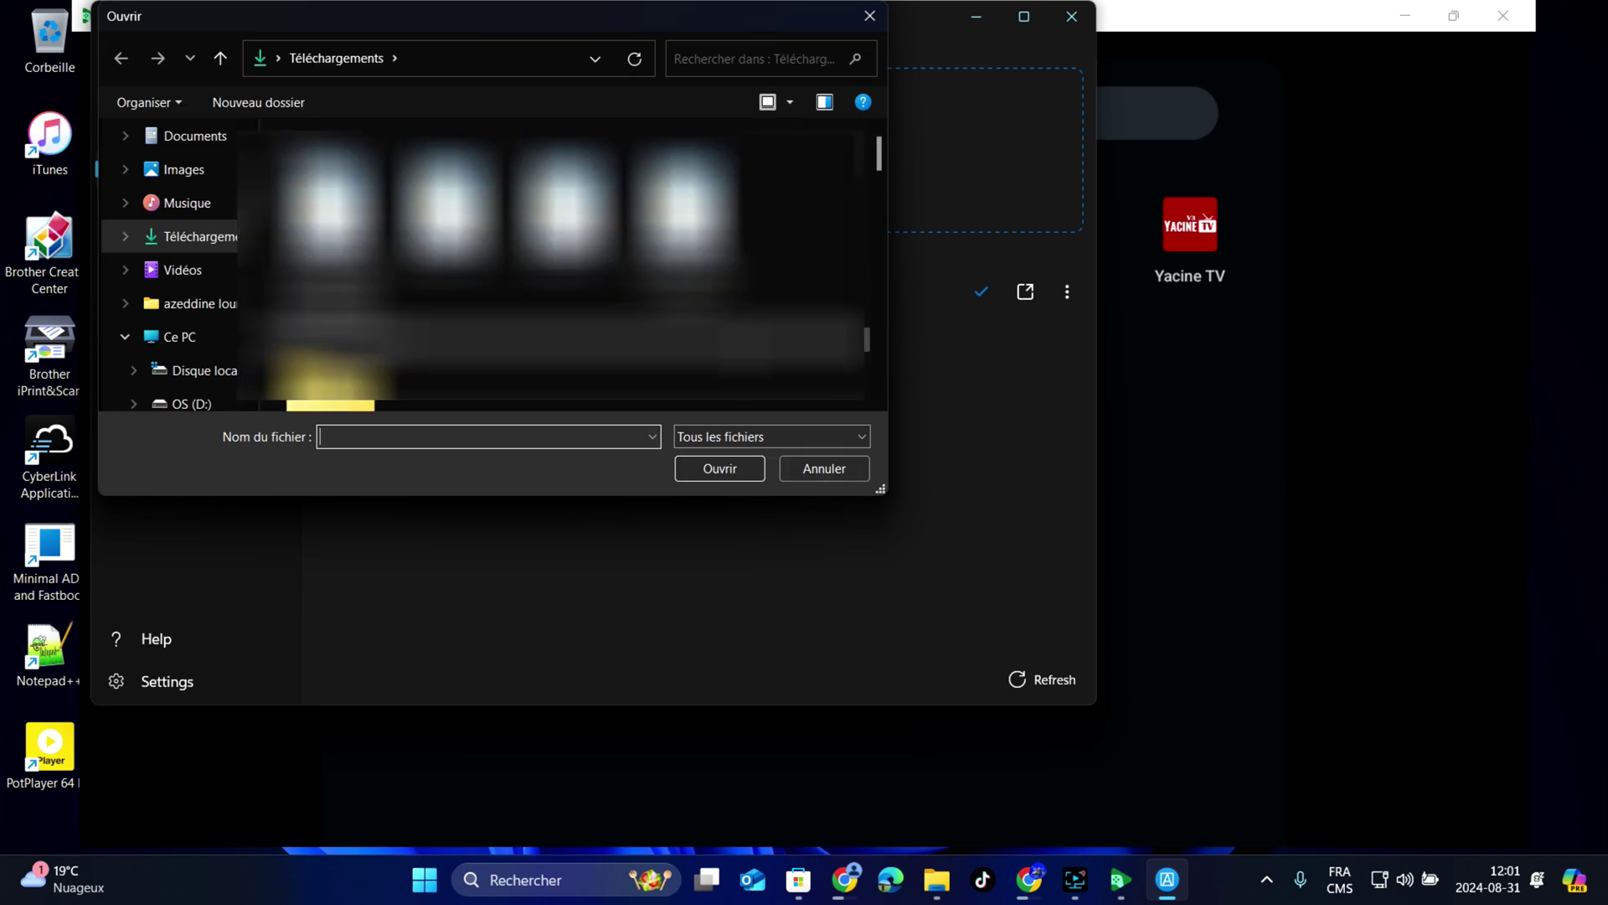
scroll(561, 260, down, 3)
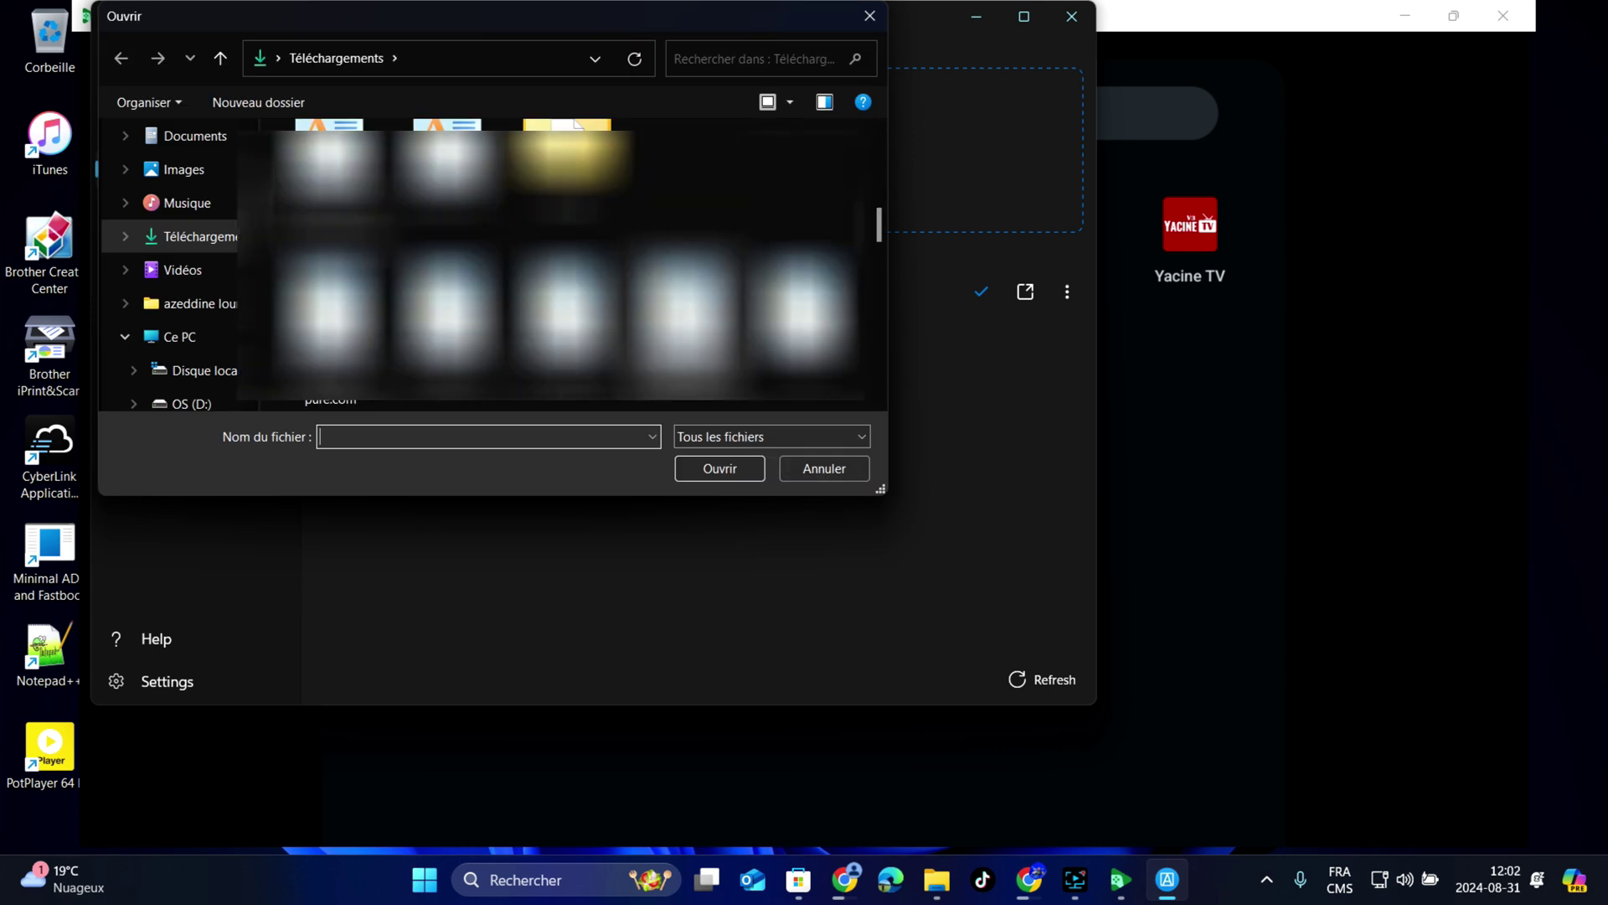
click(702, 306)
click(694, 464)
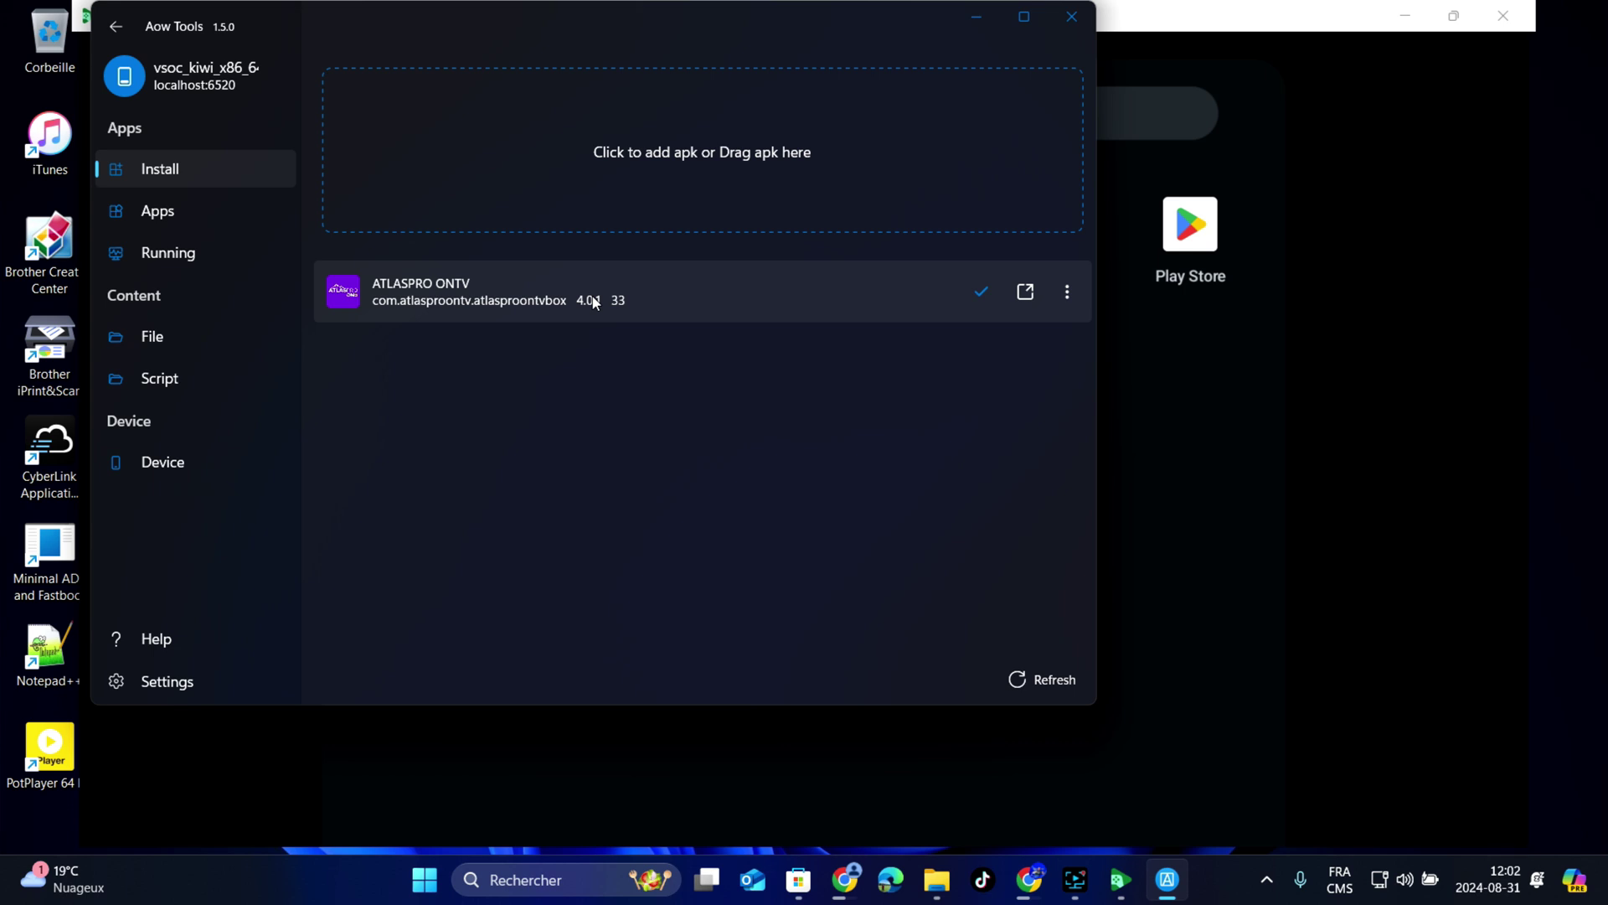
Launch ATLASPRO ONTV in the emulator, save its initial setup and exit the app from the login screen
click(1123, 402)
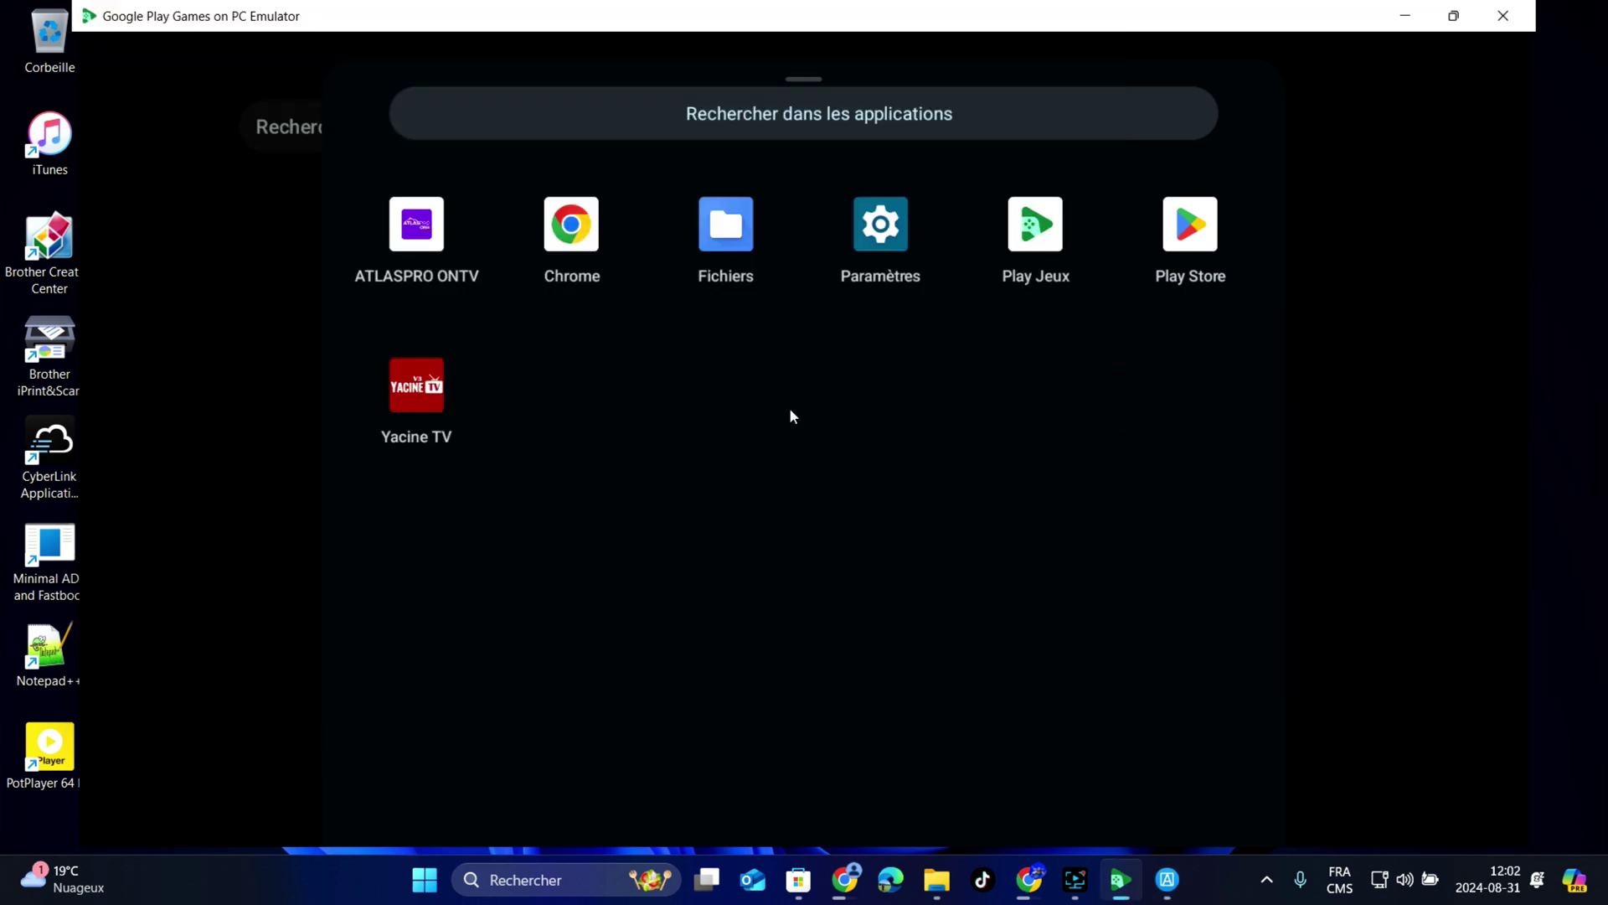
click(415, 243)
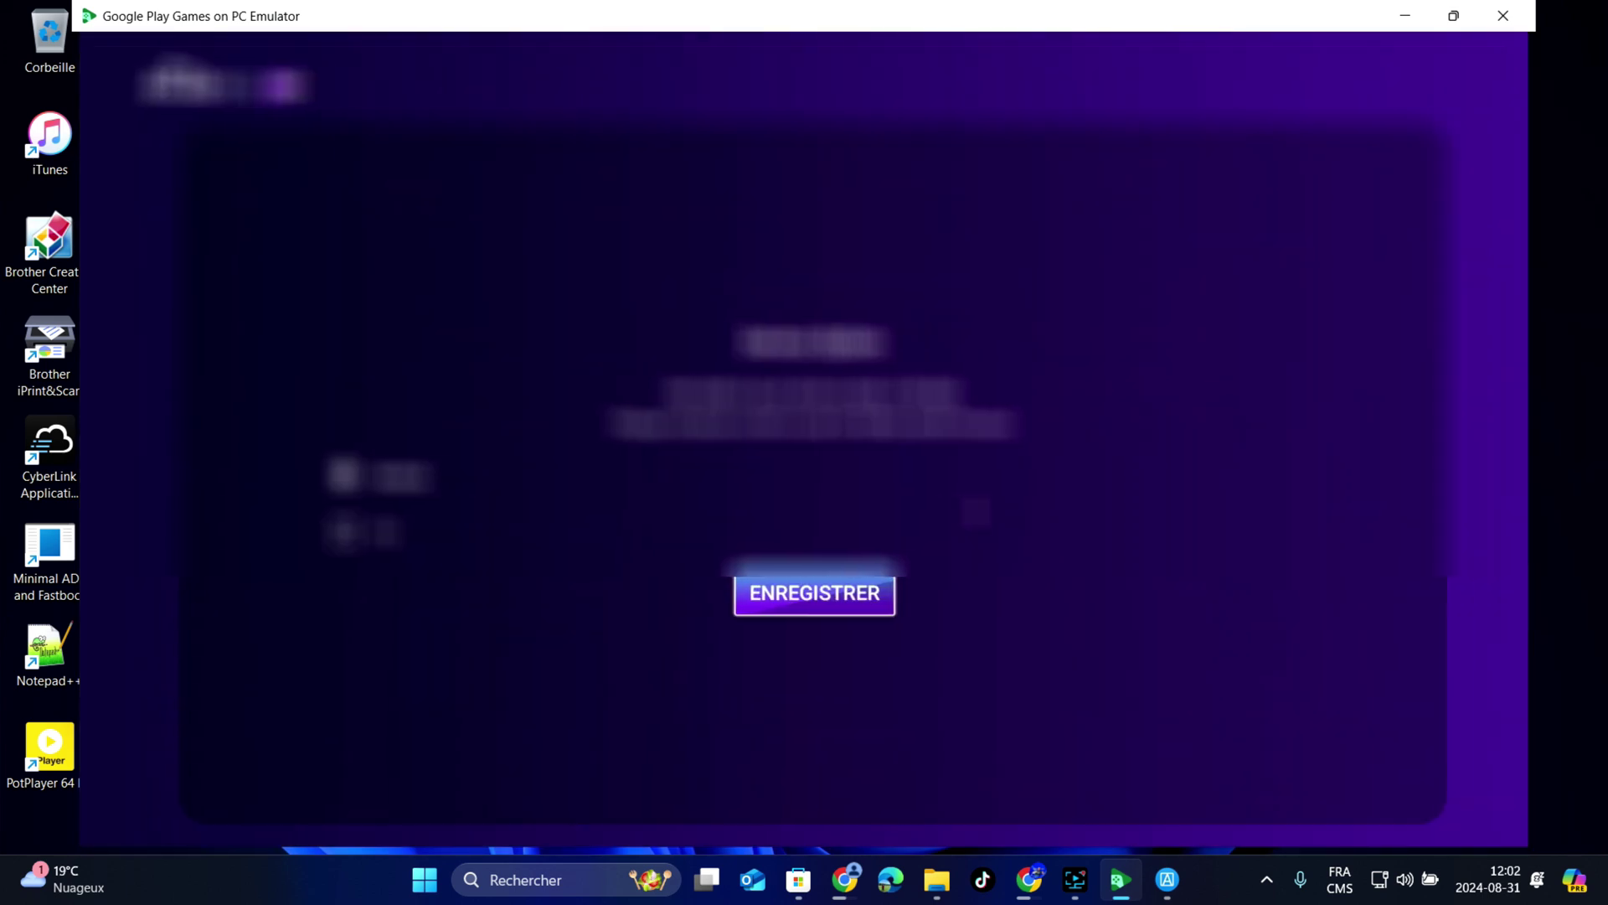
click(882, 610)
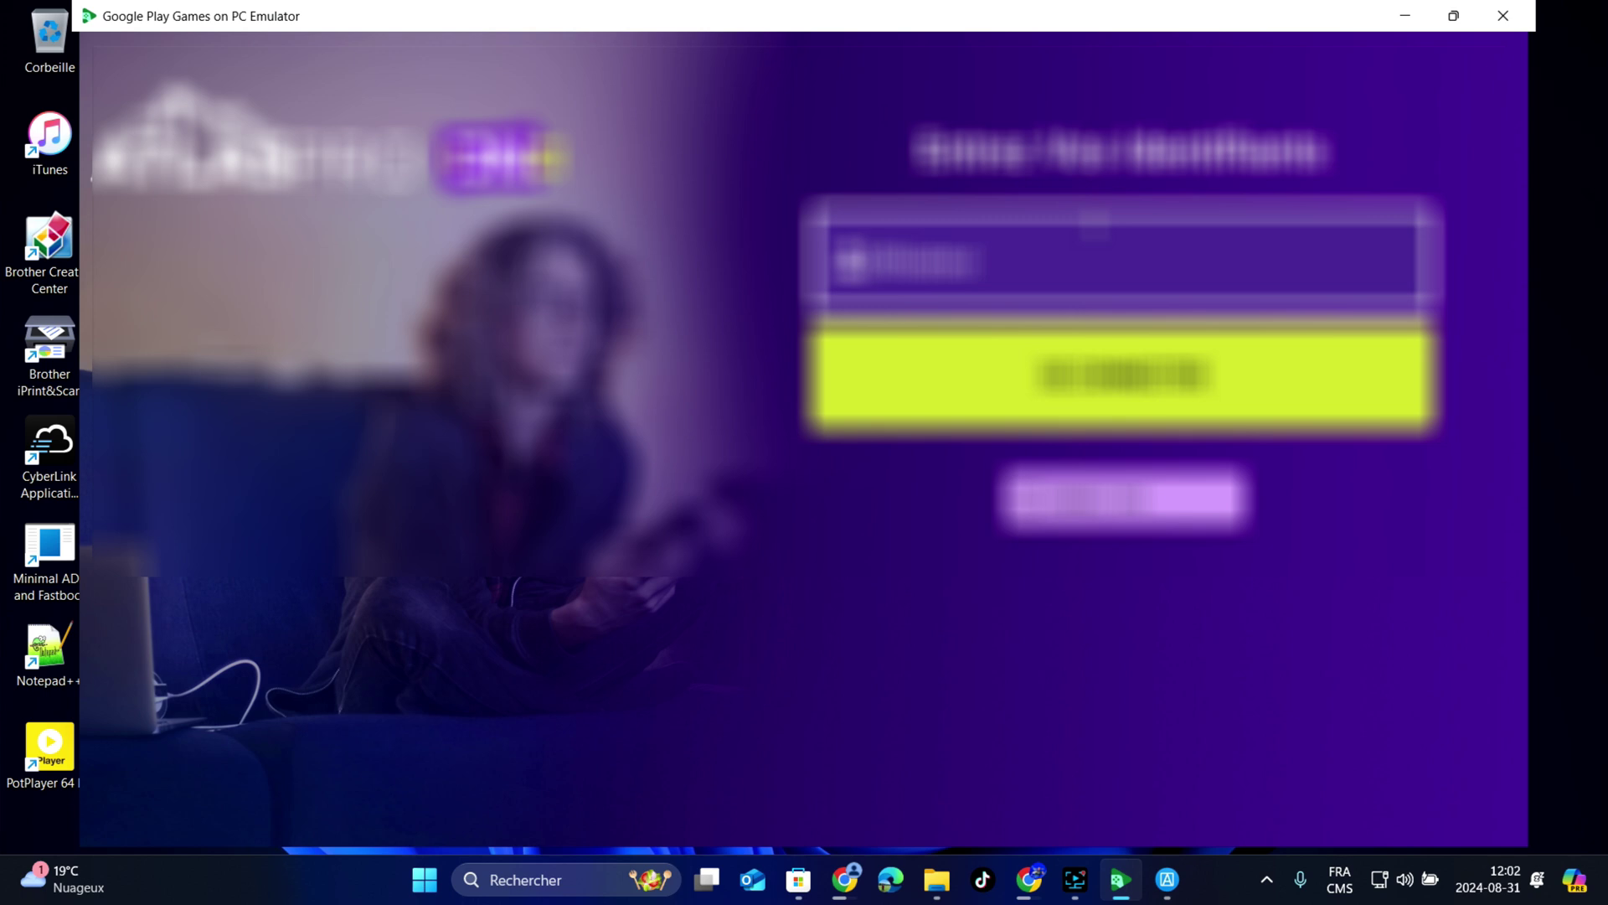
key(Escape)
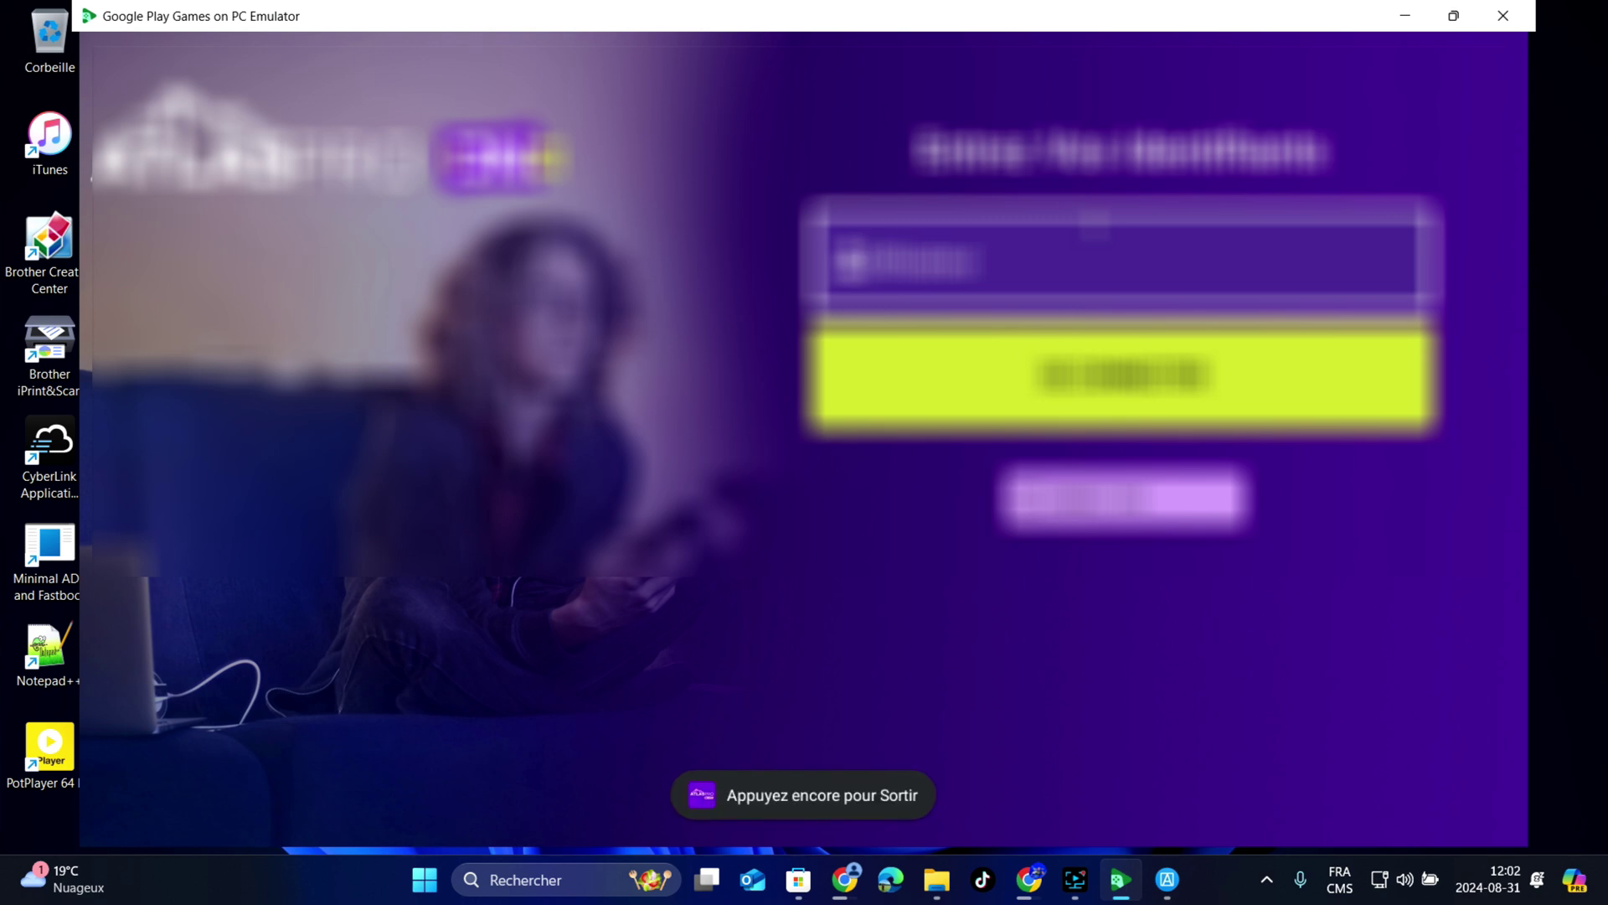
text(b)
key(Escape)
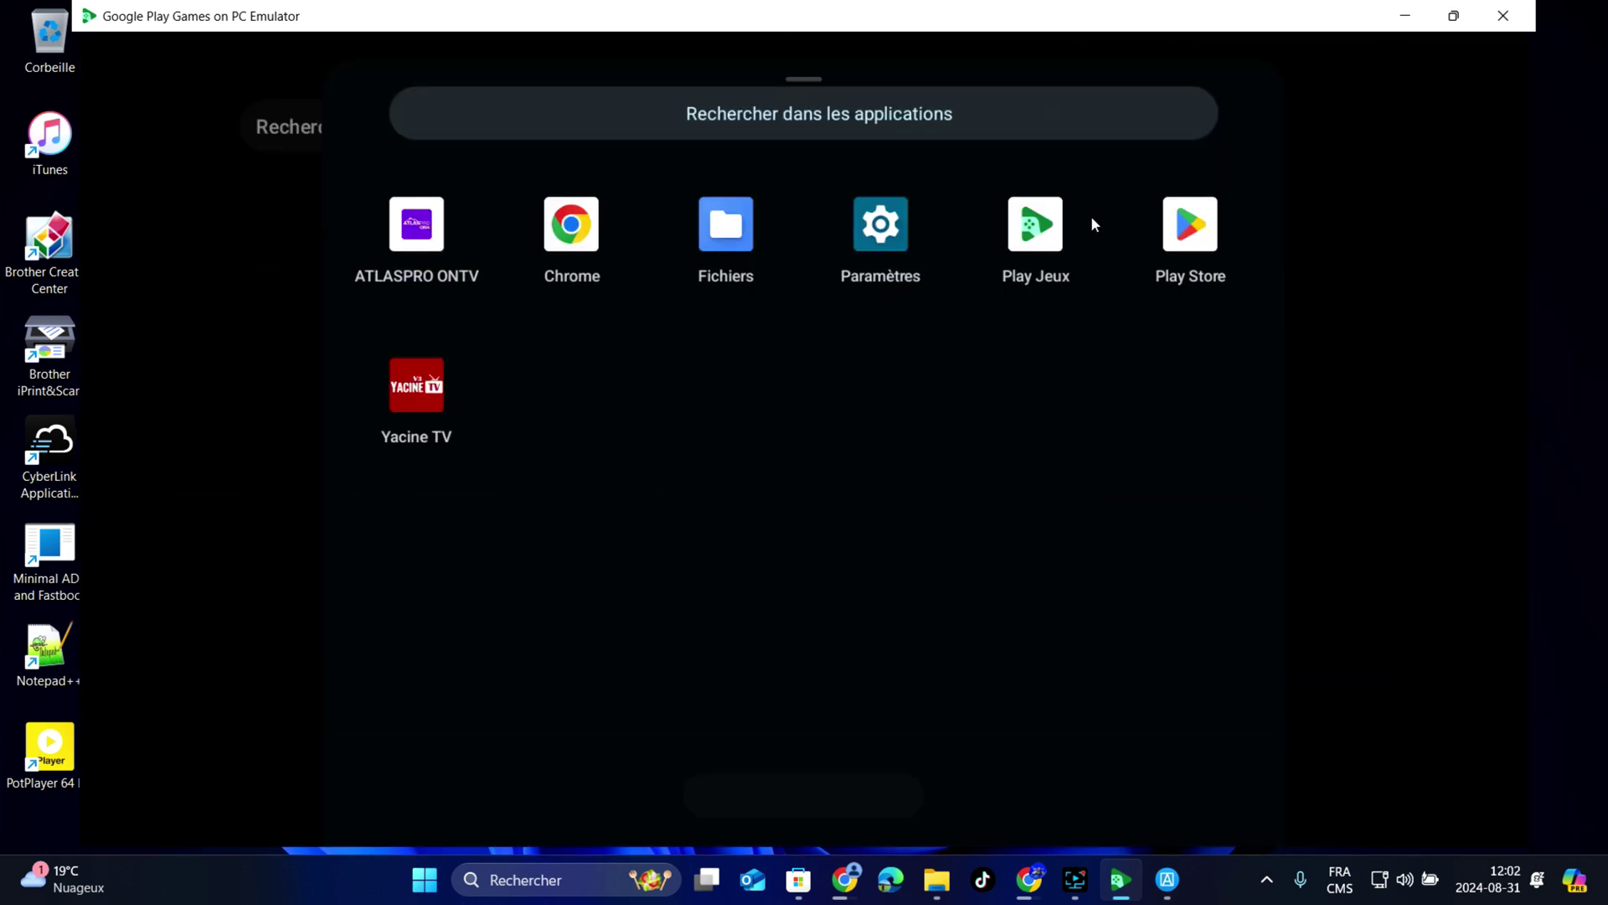